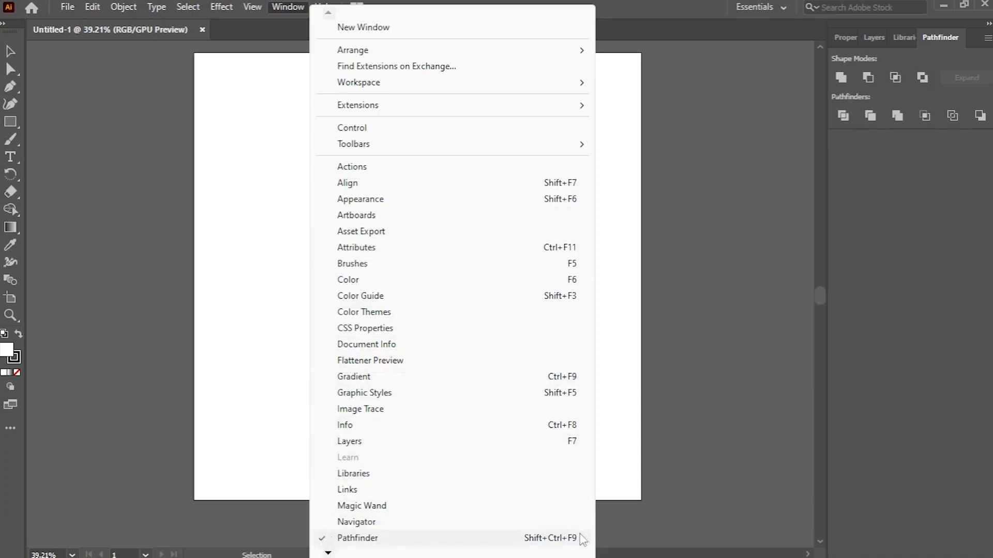
# Step: Draw a circle with the Ellipse tool in the upper-left area of the artboard
pyautogui.click(698, 303)
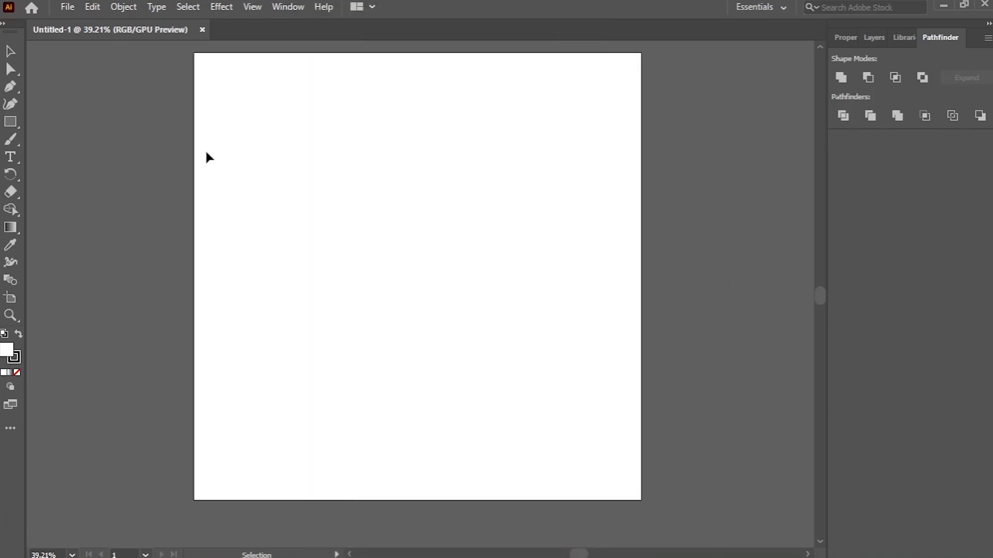
pyautogui.click(15, 122)
pyautogui.moveTo(14, 124); pyautogui.dragTo(69, 138)
pyautogui.moveTo(330, 169); pyautogui.dragTo(370, 217)
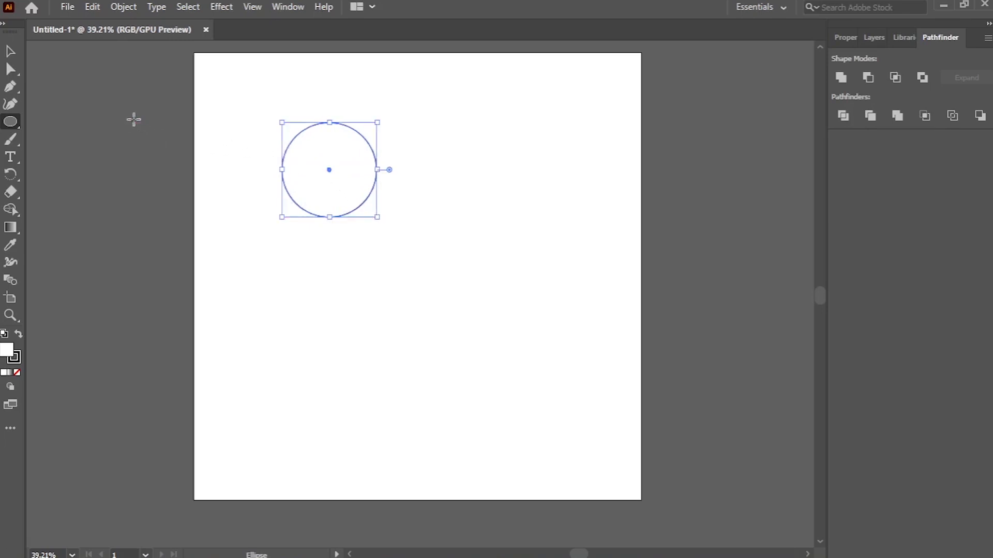
pyautogui.click(13, 53)
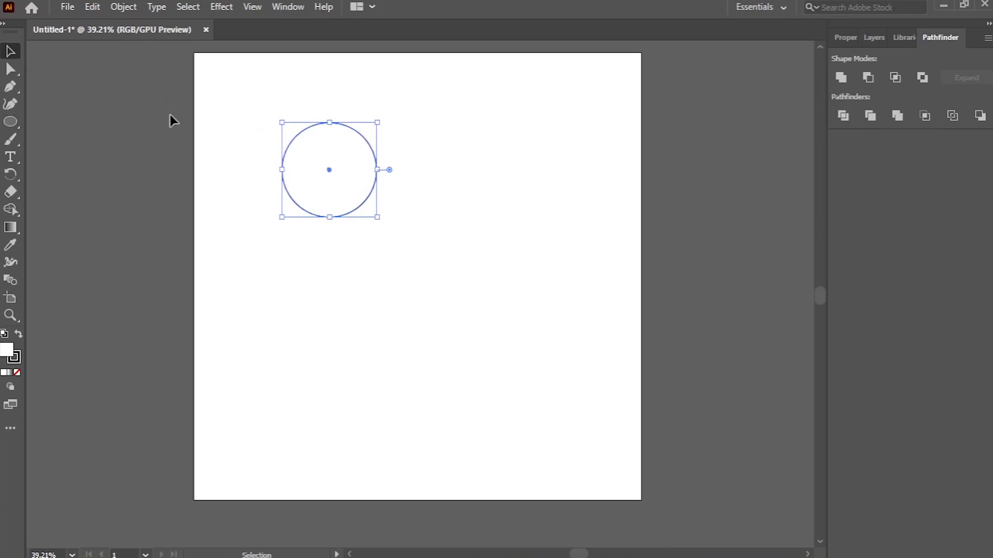
# Step: Fill the circle with dark red B70000 and remove its stroke
pyautogui.doubleClick(11, 349)
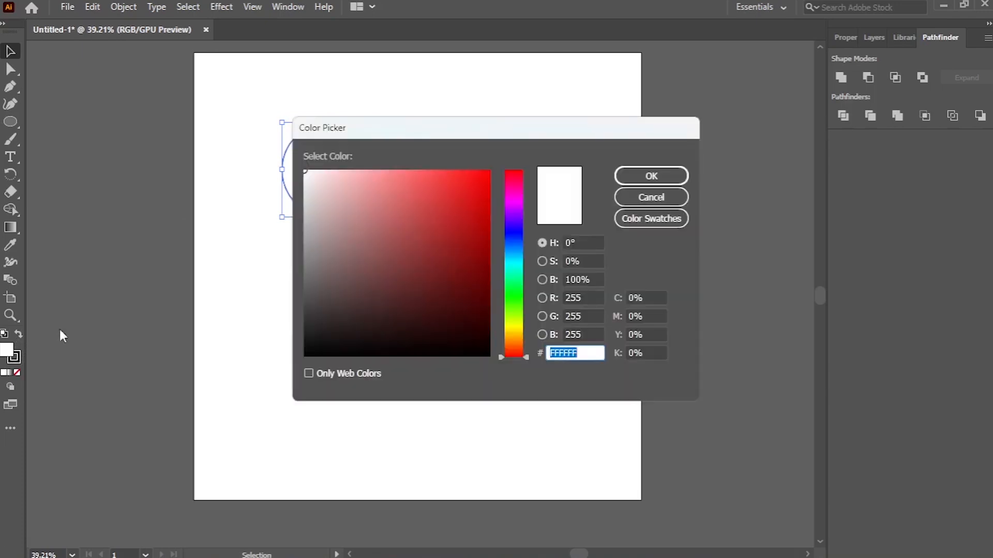
pyautogui.click(476, 212)
pyautogui.moveTo(476, 212); pyautogui.dragTo(504, 222)
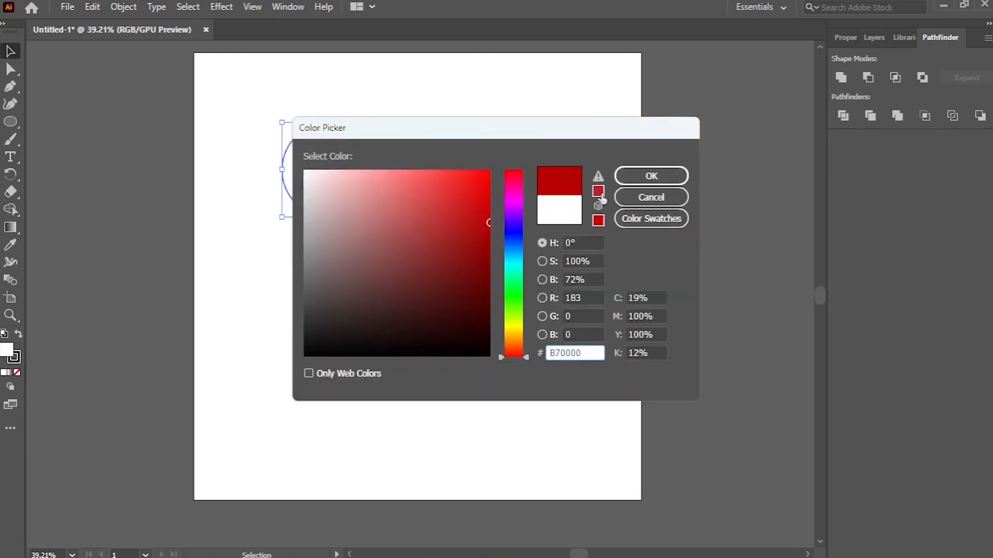
pyautogui.click(665, 177)
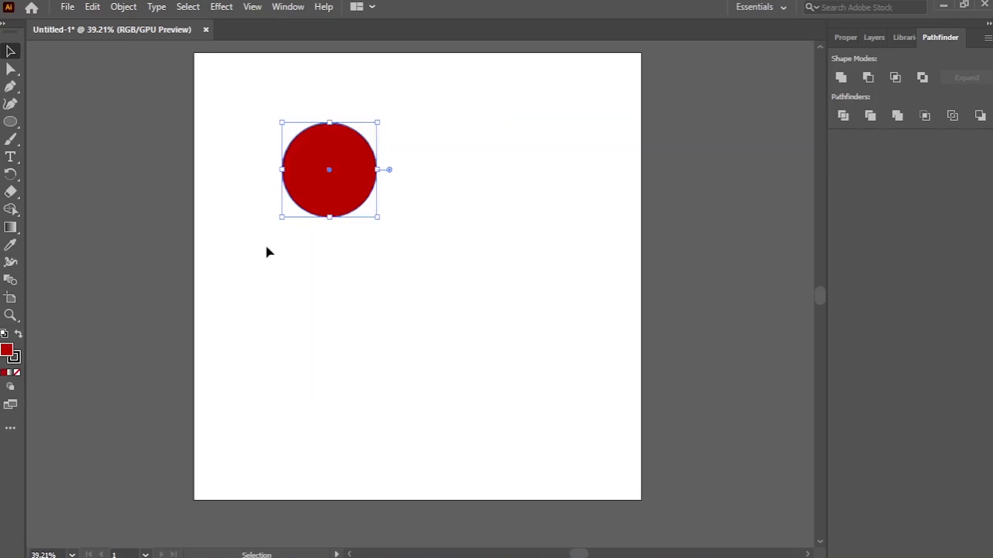
pyautogui.click(20, 357)
pyautogui.click(17, 372)
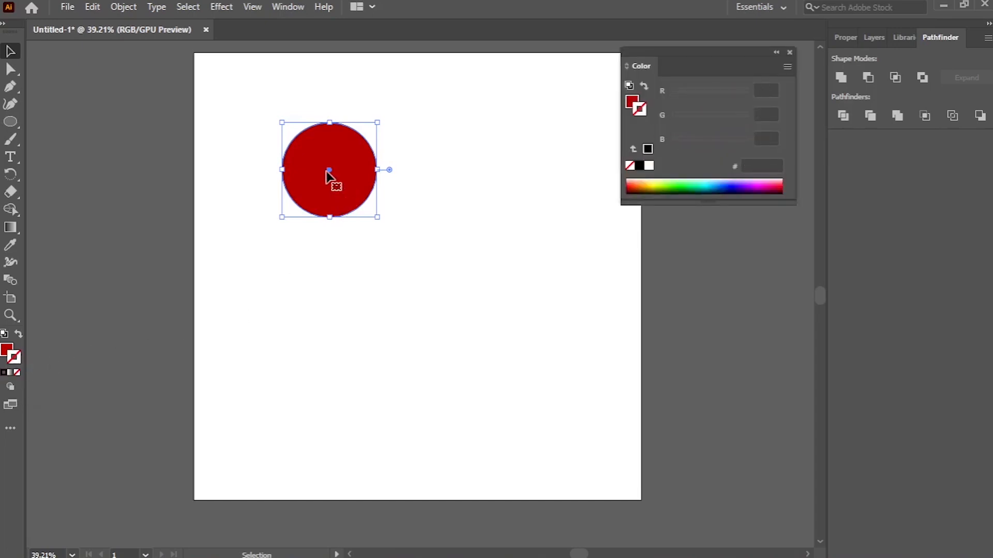
# Step: Duplicate the red circle diagonally down to the right so the two overlap, and fill the copy with green 47B500
pyautogui.moveTo(332, 172); pyautogui.dragTo(378, 232)
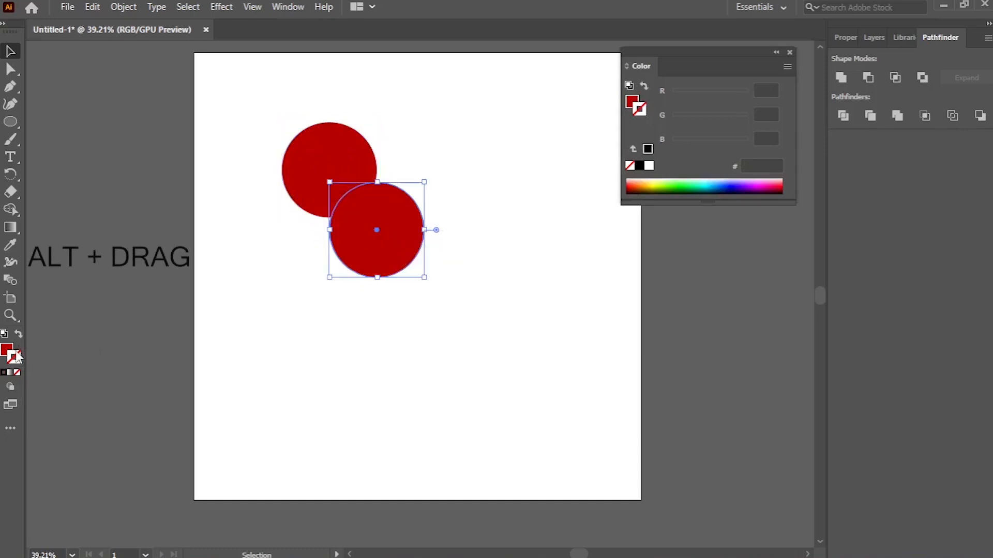
pyautogui.click(12, 351)
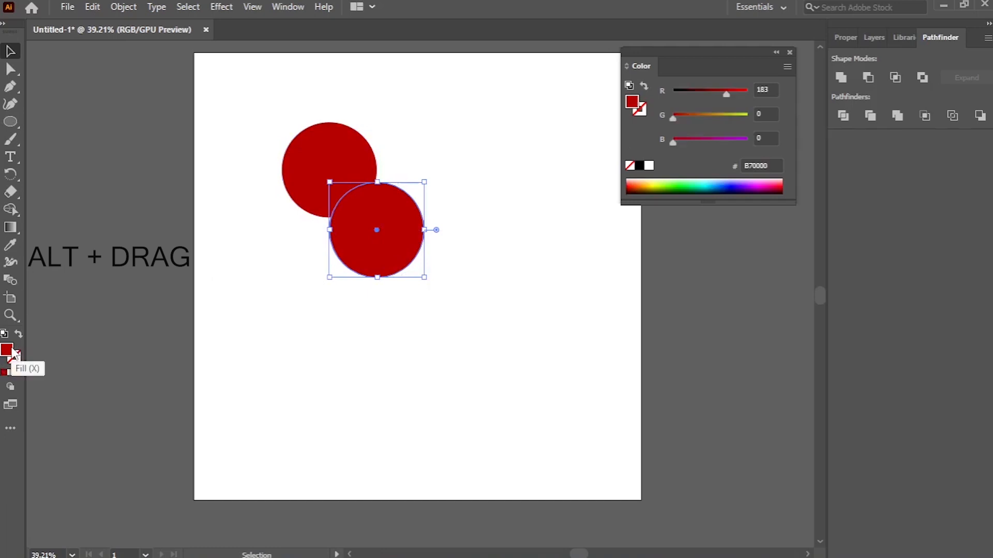
pyautogui.doubleClick(11, 351)
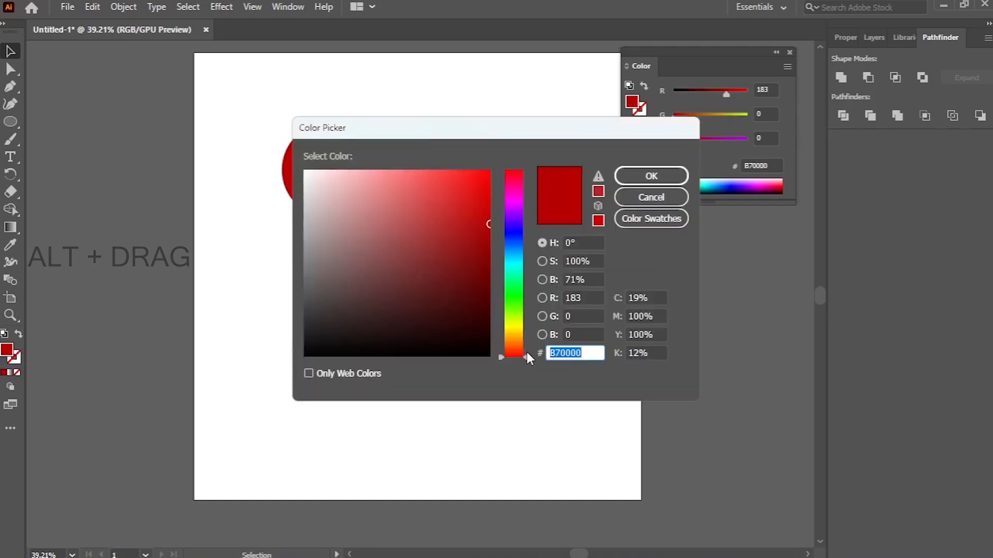
pyautogui.moveTo(527, 357); pyautogui.dragTo(548, 303)
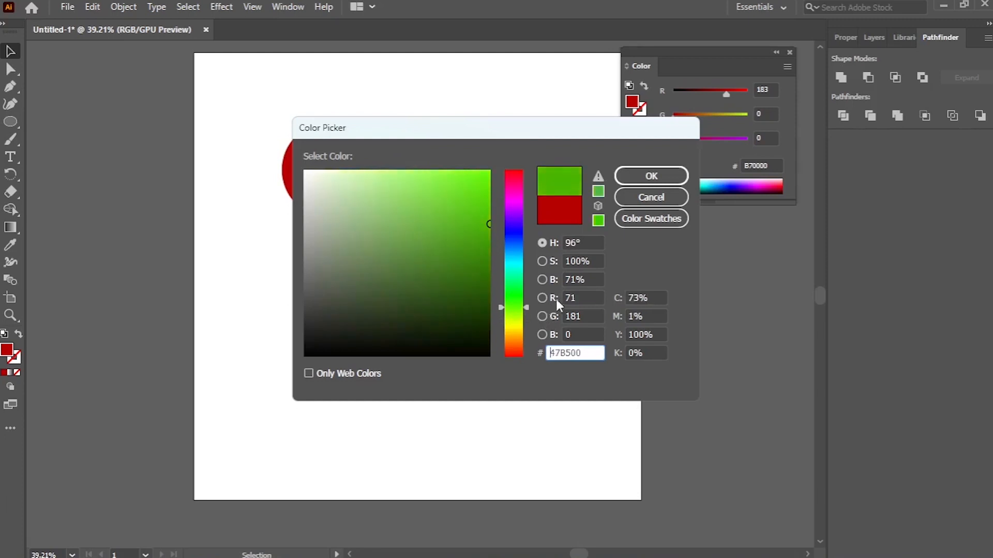
pyautogui.click(651, 176)
pyautogui.hotkey('ctrl', 'shift', 'a')
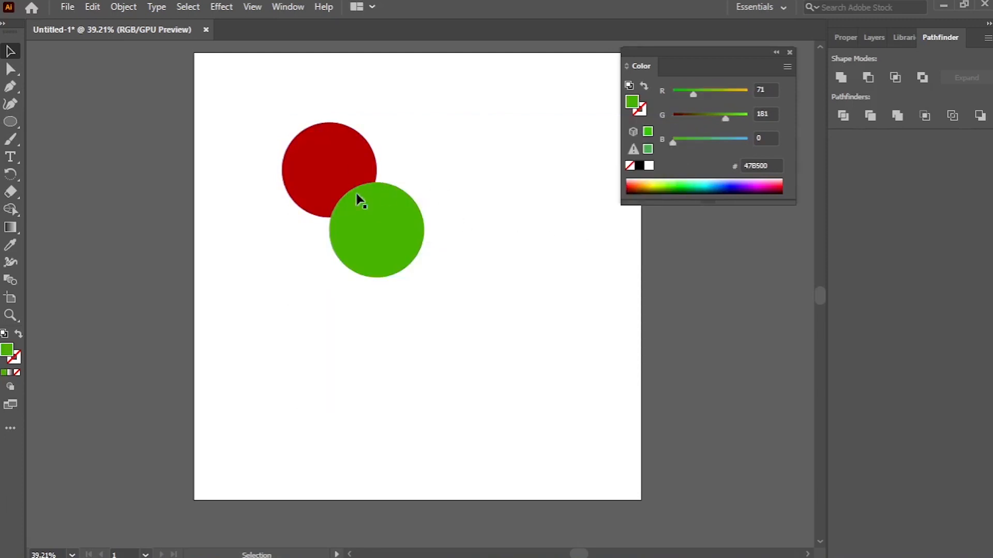
# Step: Try combining the overlapping red and green circles with the Shape Builder tool
pyautogui.moveTo(246, 113); pyautogui.dragTo(440, 296)
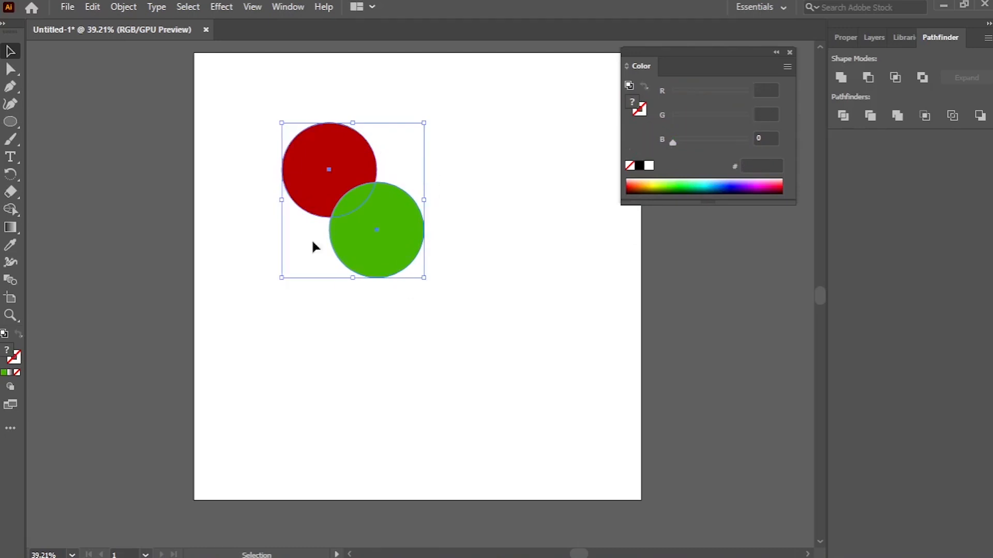
pyautogui.click(17, 213)
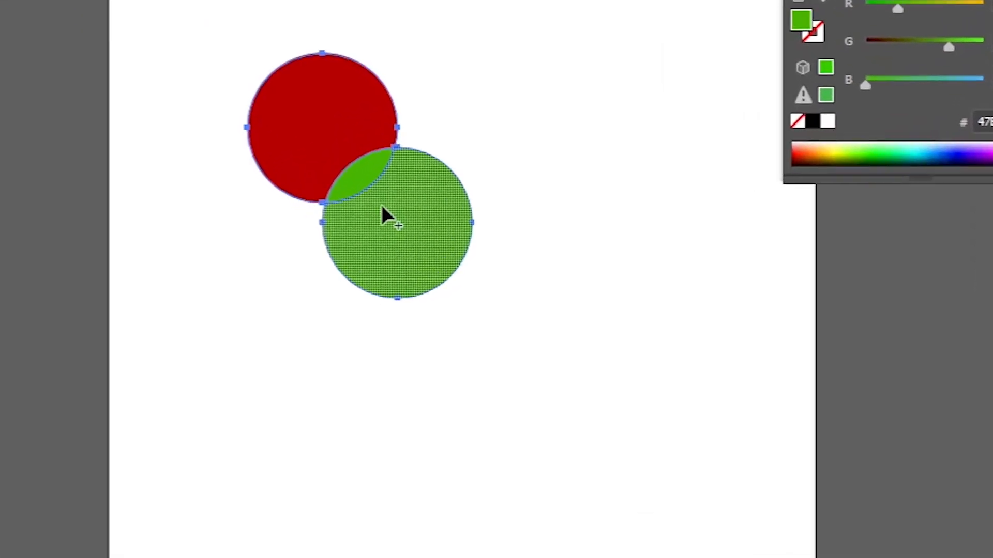
pyautogui.moveTo(432, 178); pyautogui.dragTo(319, 2)
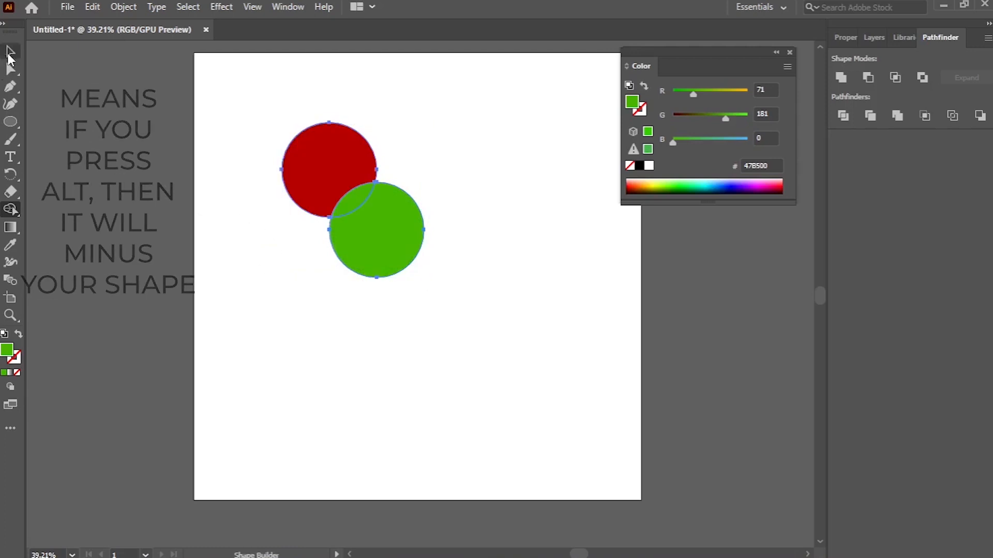
pyautogui.click(9, 53)
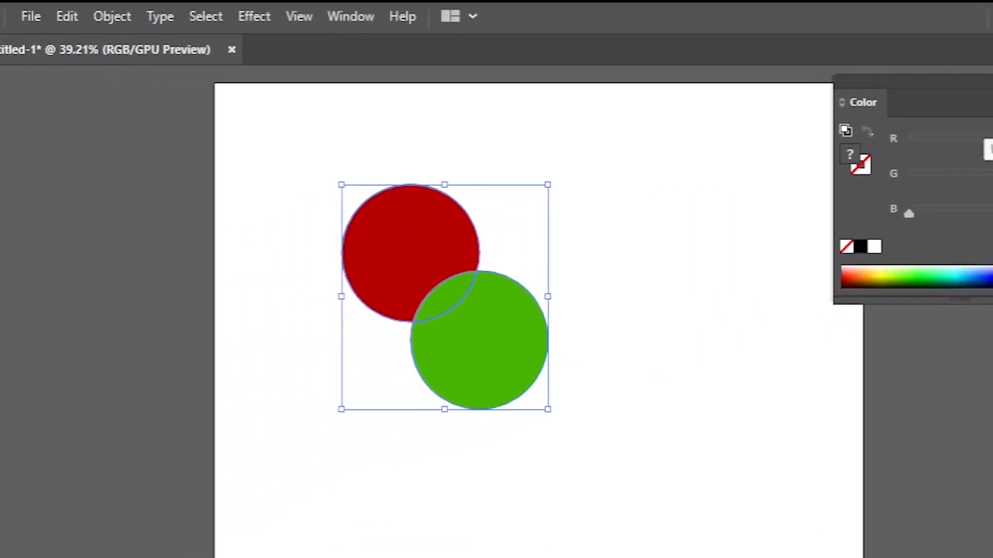
# Step: Try uniting the red and green circles with Pathfinder, undo it, and try moving the green circle up over the red one
pyautogui.click(990, 133)
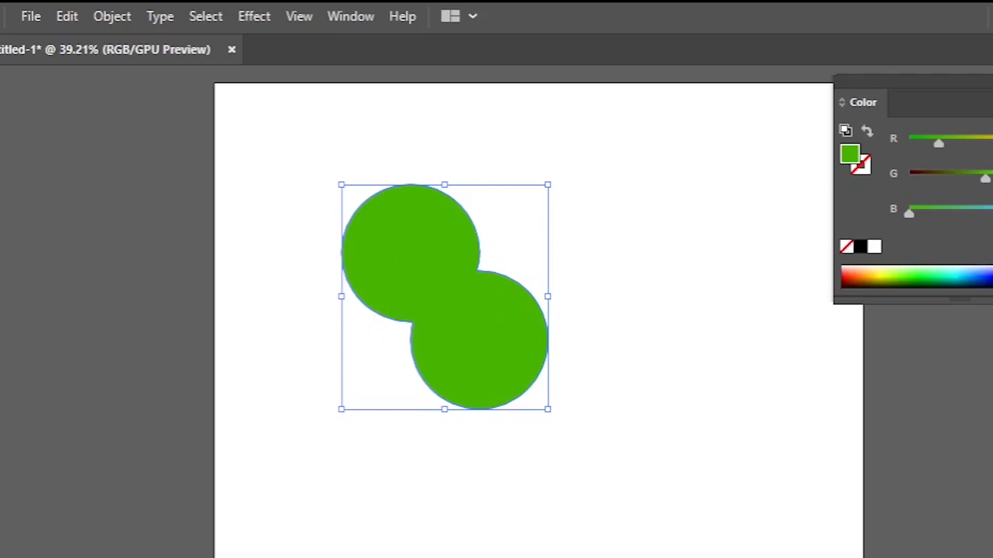
pyautogui.hotkey('ctrl', 'z')
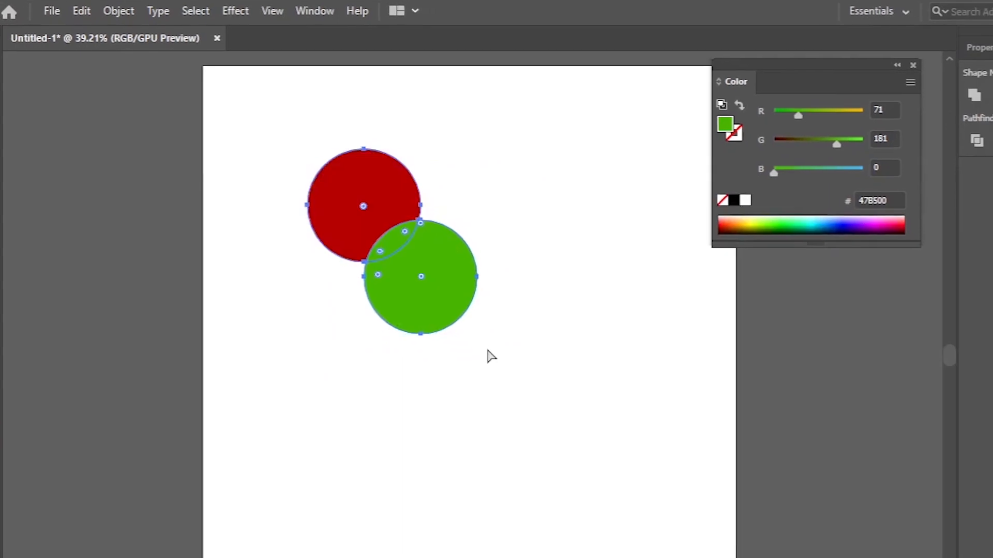
pyautogui.click(442, 338)
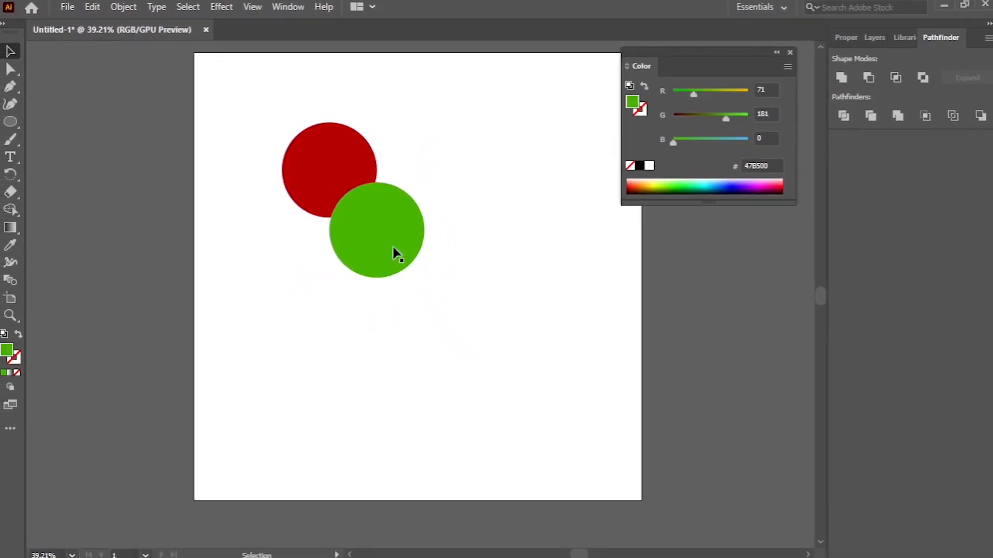
pyautogui.moveTo(393, 239); pyautogui.dragTo(391, 190)
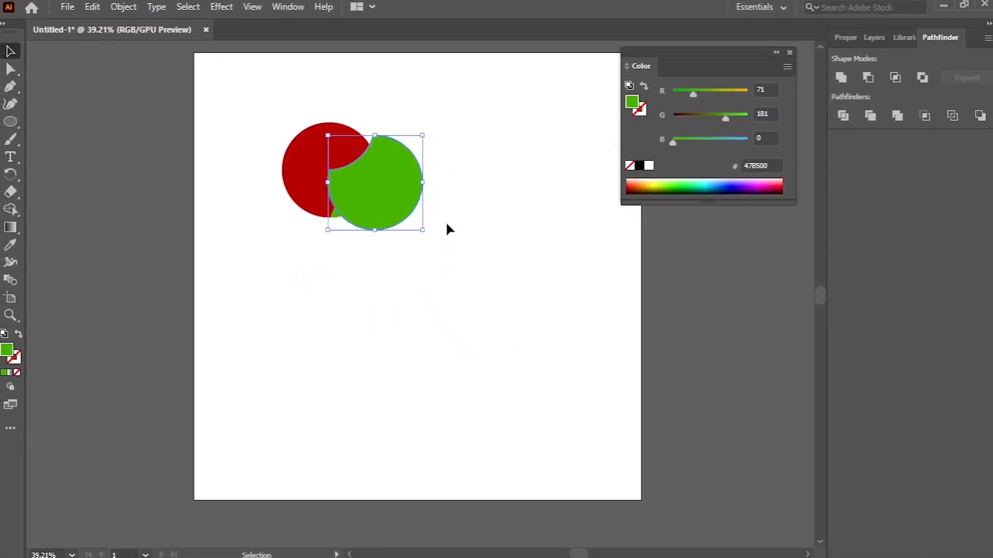
pyautogui.hotkey('ctrl', 'z')
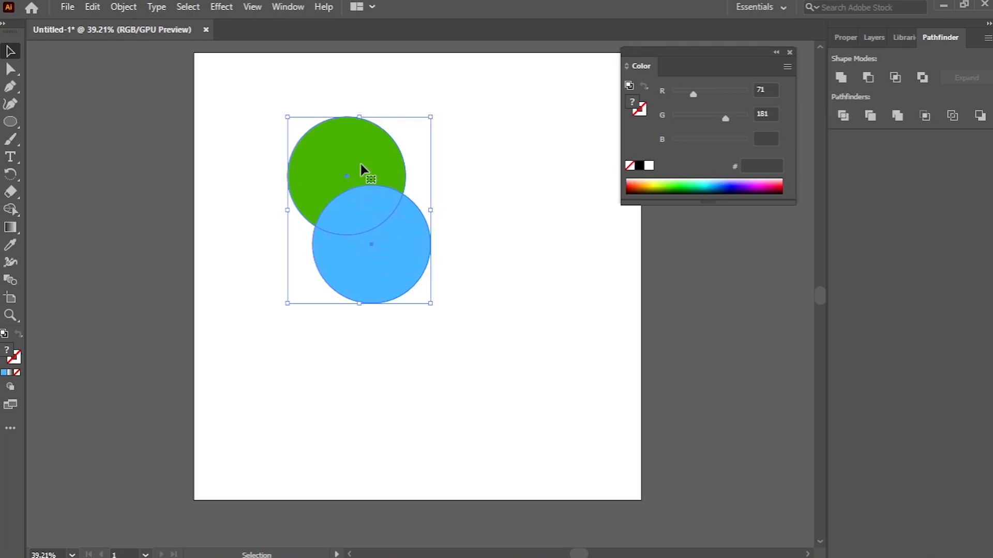
# Step: Try subtracting the front blue circle from the green circle with Minus Front, and undo it
pyautogui.click(866, 85)
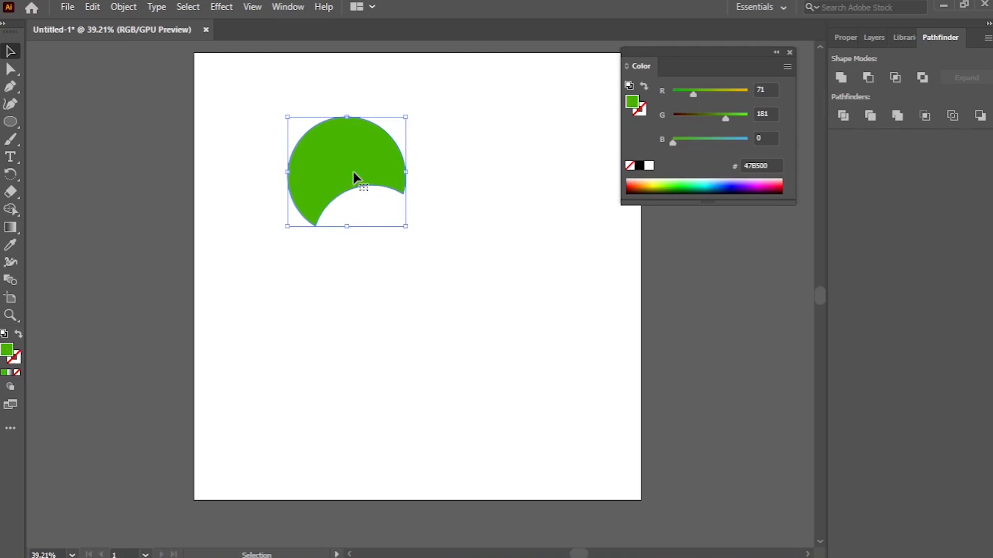
pyautogui.hotkey('ctrl', 'z')
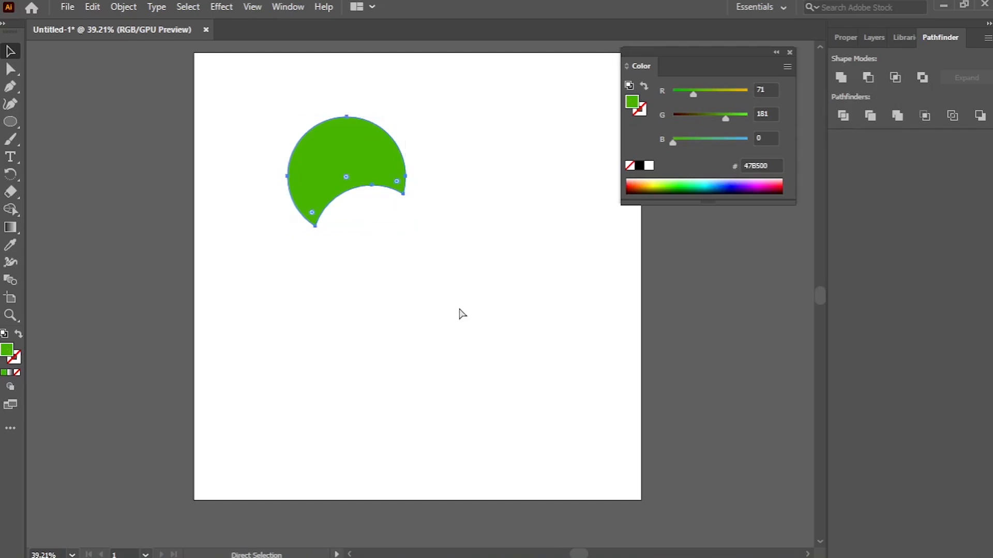
pyautogui.hotkey('ctrl', 'z')
pyautogui.click(357, 179)
pyautogui.click(439, 133)
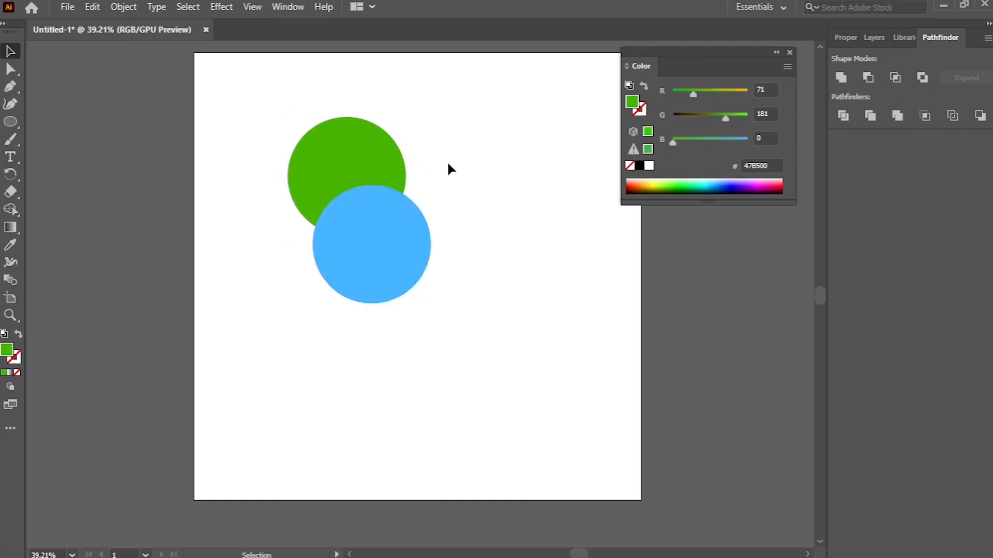
# Step: Bring the green circle to the front of the blue circle
pyautogui.click(370, 165)
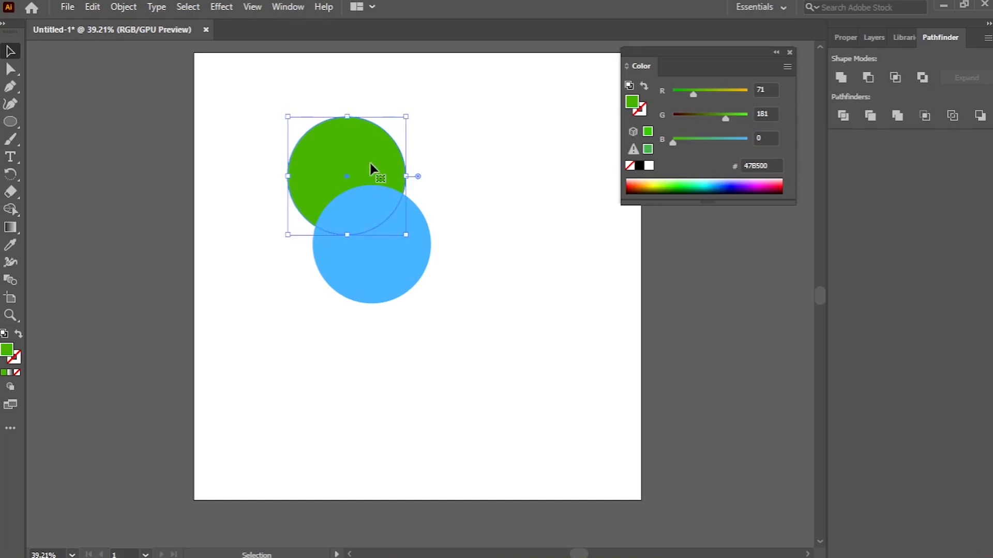
pyautogui.rightClick(370, 166)
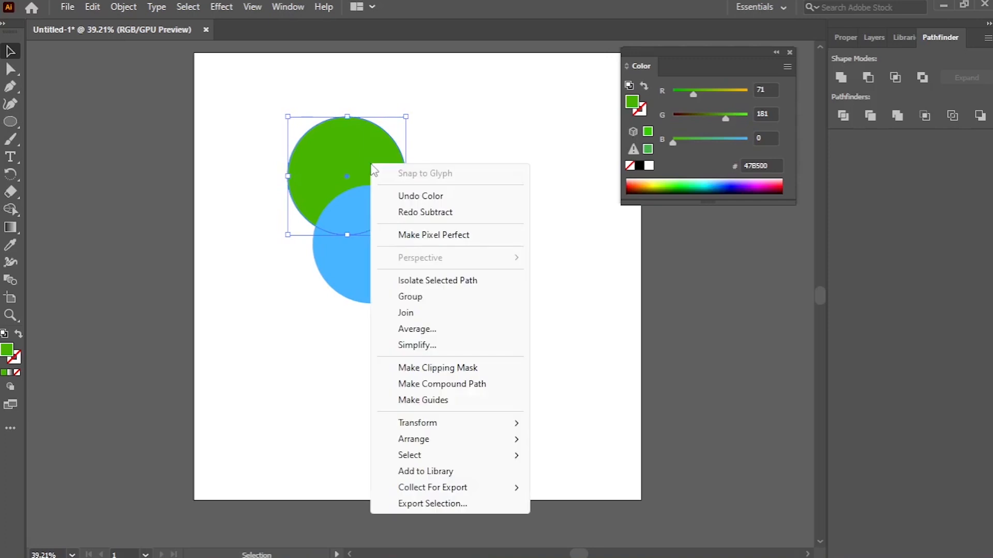
pyautogui.moveTo(436, 444)
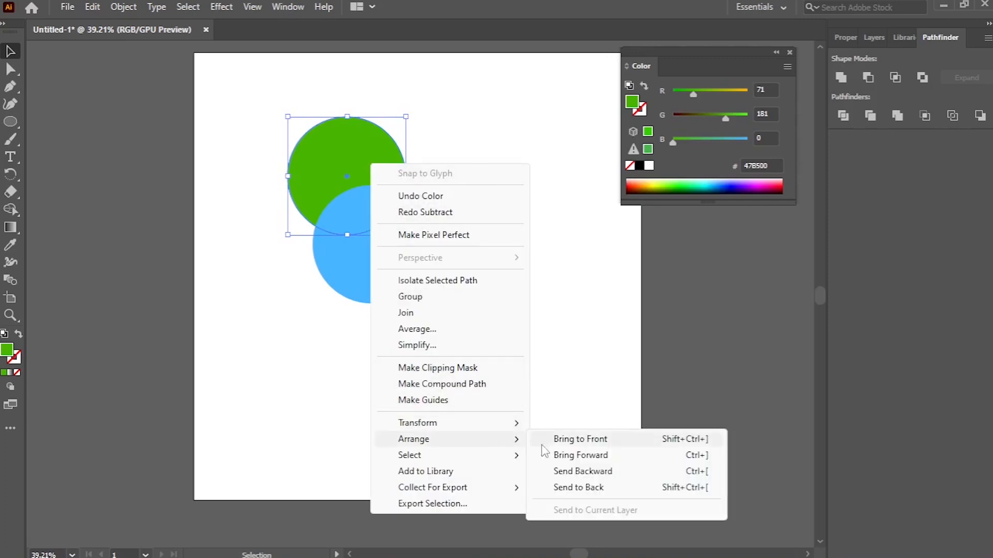
pyautogui.click(574, 444)
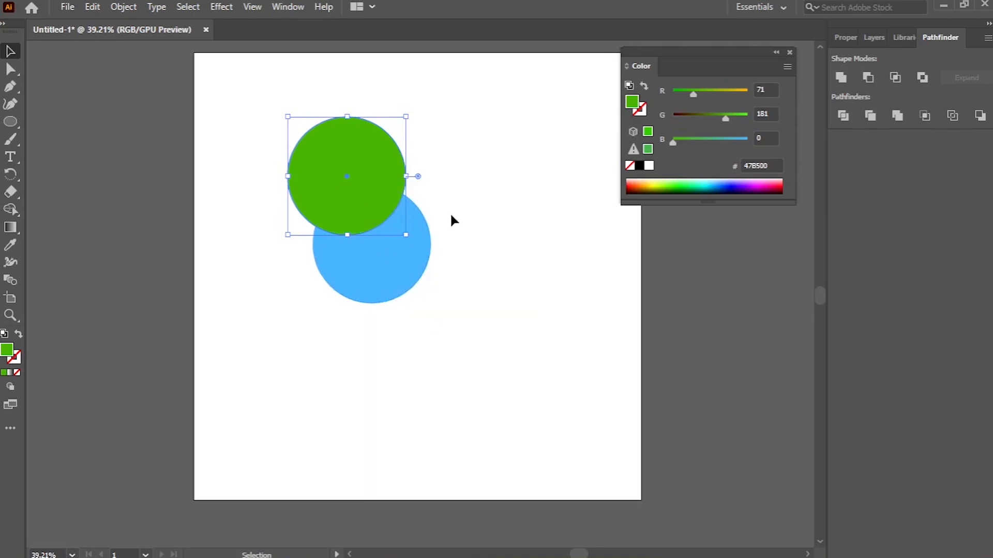
# Step: Try subtracting the front green circle from the blue circle with Minus Front, and undo it
pyautogui.moveTo(246, 77); pyautogui.dragTo(453, 342)
pyautogui.click(868, 79)
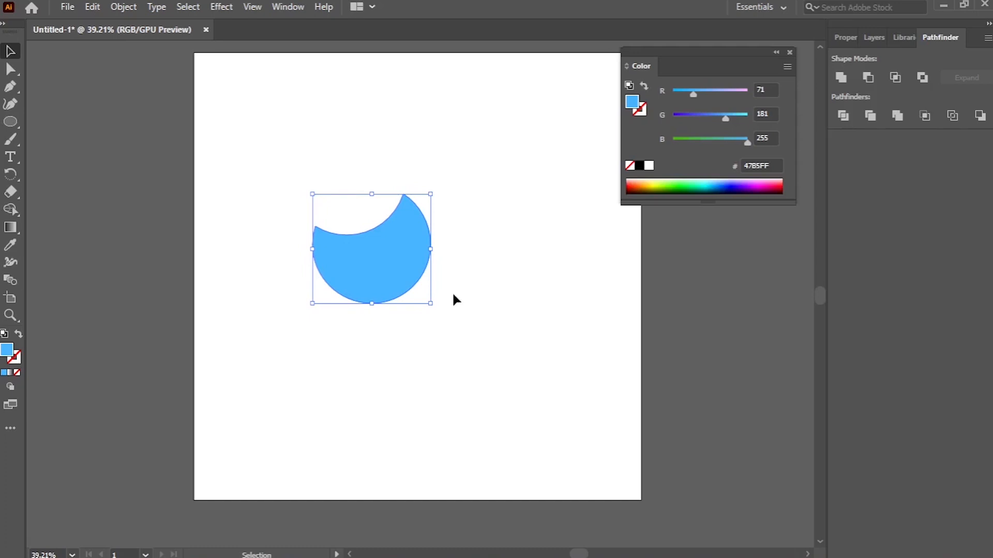
pyautogui.press('a')
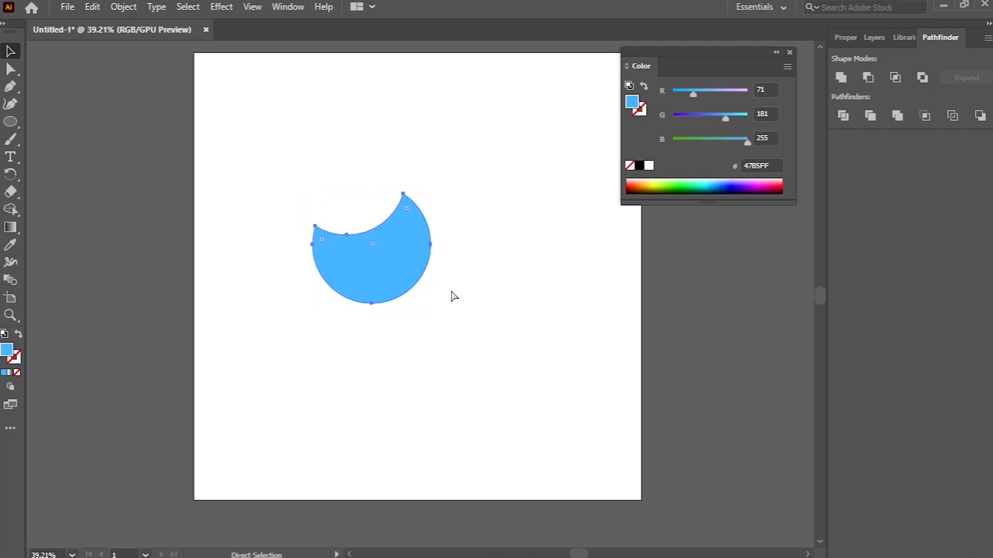
pyautogui.hotkey('ctrl', 'z')
pyautogui.press('v')
pyautogui.click(504, 218)
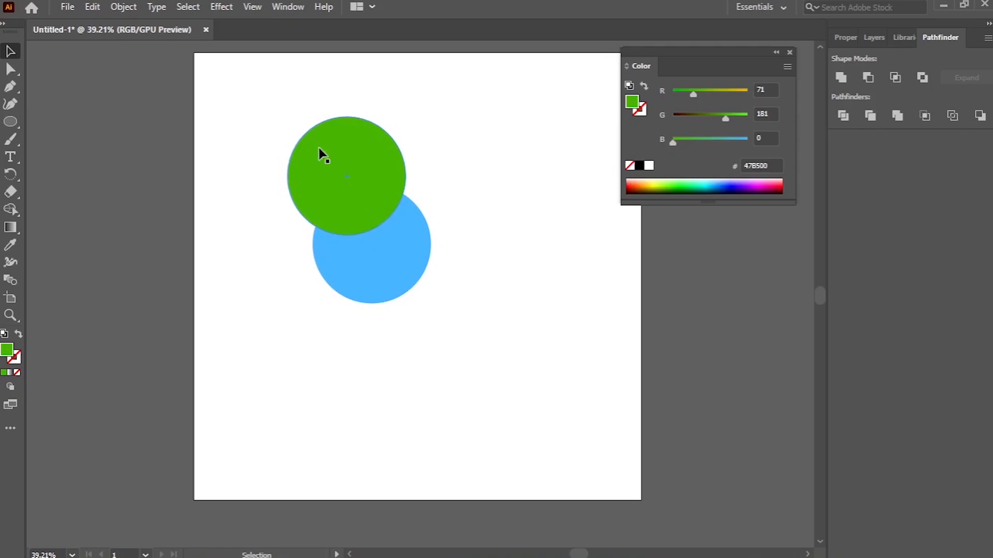
# Step: Move the green circle over the blue one, level but offset slightly right, and subtract it with Minus Front to cut a thin crescent
pyautogui.moveTo(349, 177); pyautogui.dragTo(393, 244)
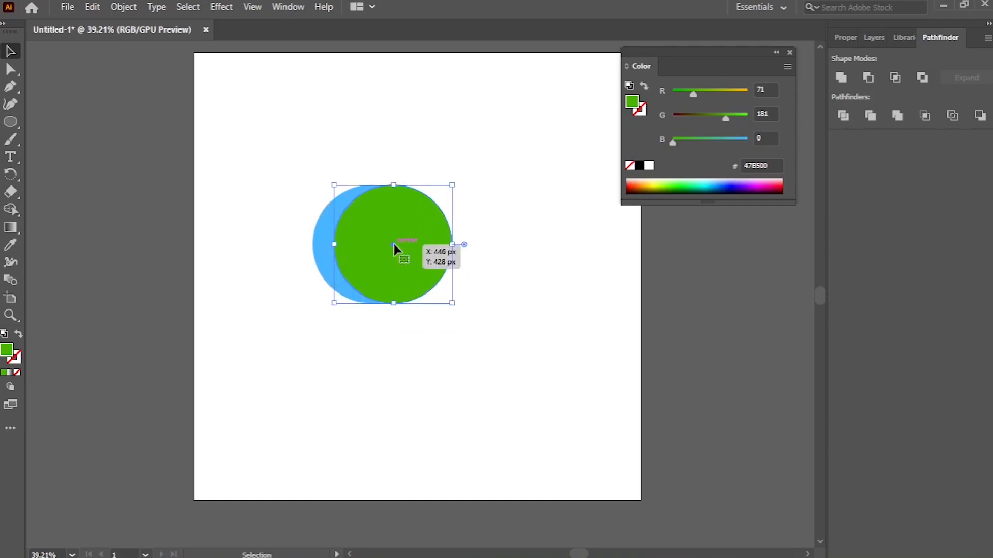
pyautogui.moveTo(393, 244); pyautogui.dragTo(389, 244)
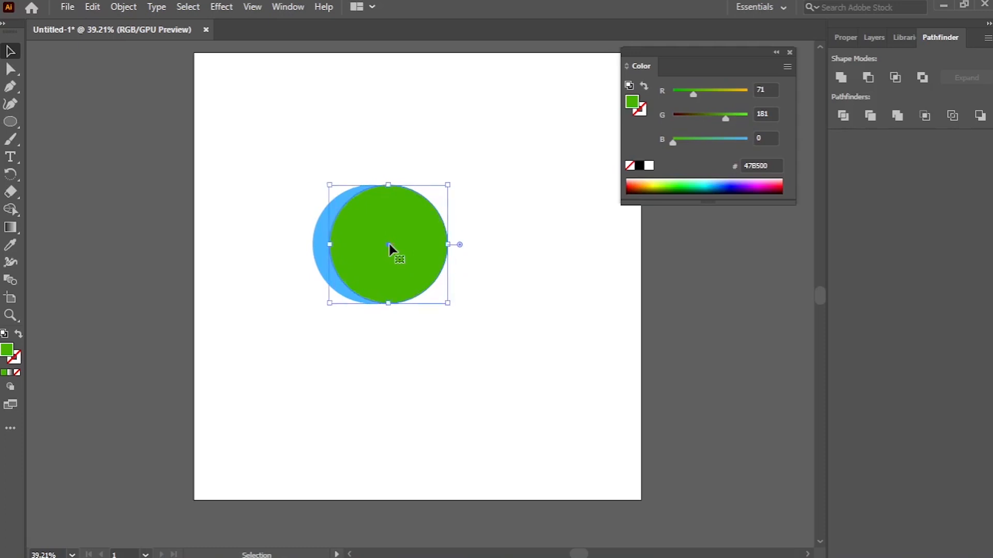
pyautogui.moveTo(268, 147); pyautogui.dragTo(460, 345)
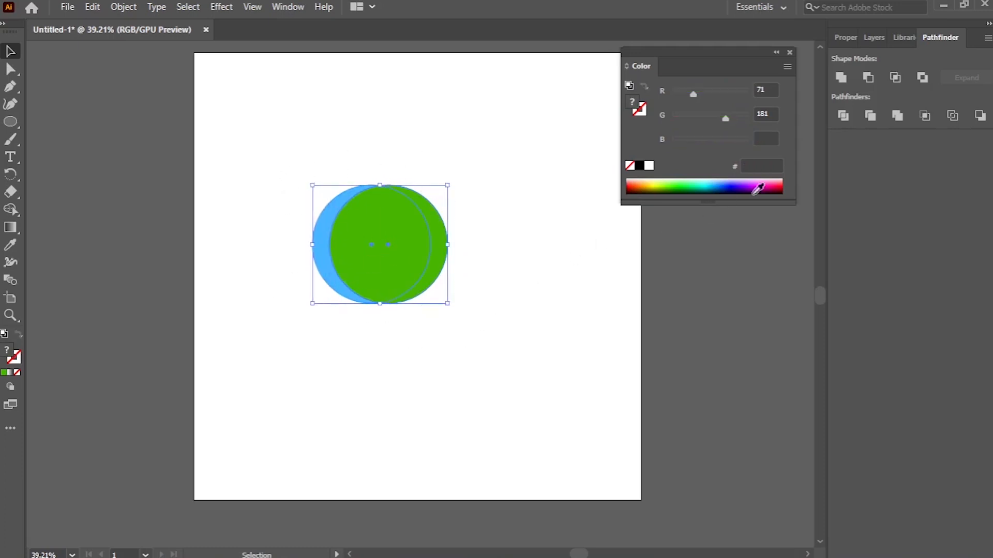
pyautogui.click(873, 81)
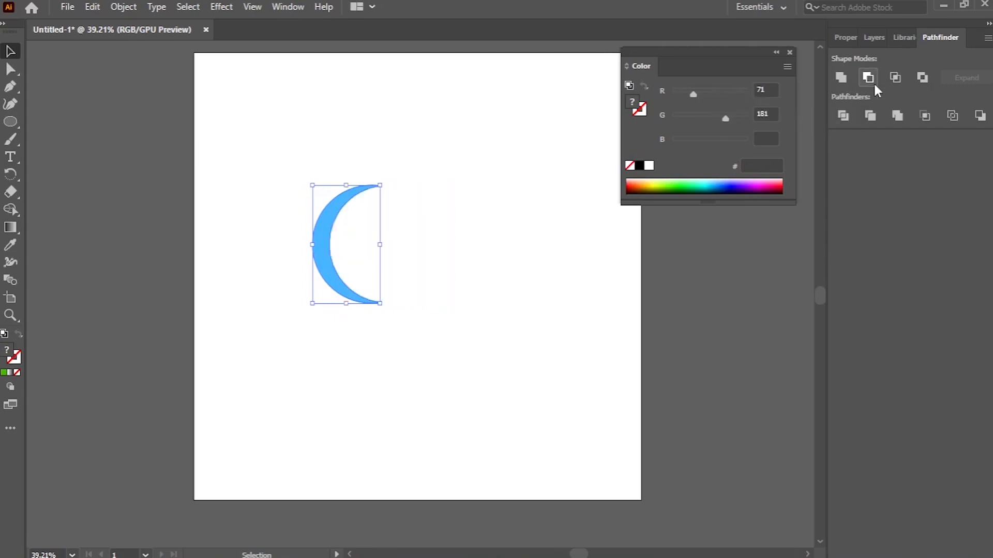
# Step: Undo the Minus Front cut so the green and blue circles are both back
pyautogui.click(510, 214)
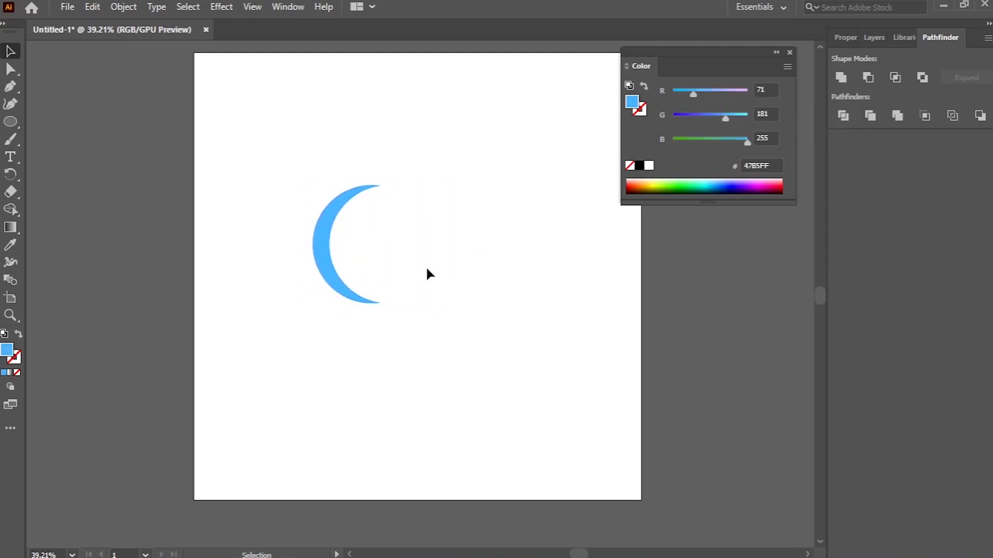
pyautogui.press('a')
pyautogui.press('v')
pyautogui.hotkey('ctrl', 'z')
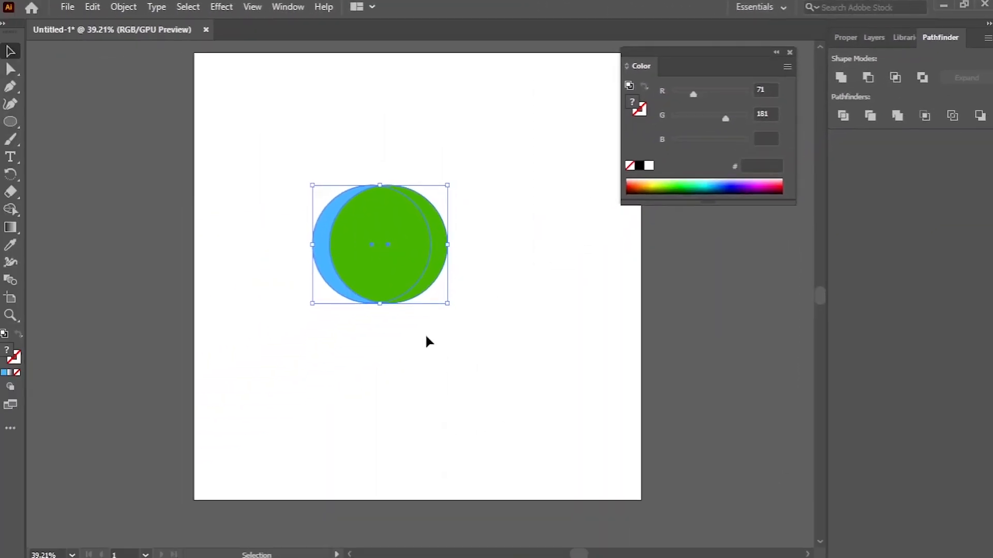
# Step: Move the green circle farther right, level with the blue one, then try Intersect on both circles and undo it
pyautogui.click(393, 246)
pyautogui.moveTo(385, 244); pyautogui.dragTo(411, 244)
pyautogui.moveTo(293, 165); pyautogui.dragTo(496, 312)
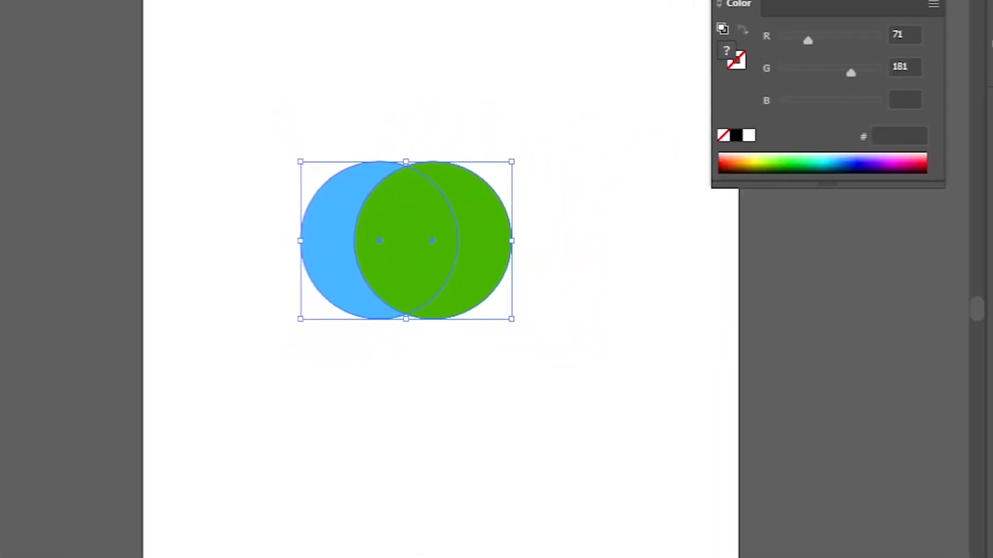
pyautogui.click(898, 76)
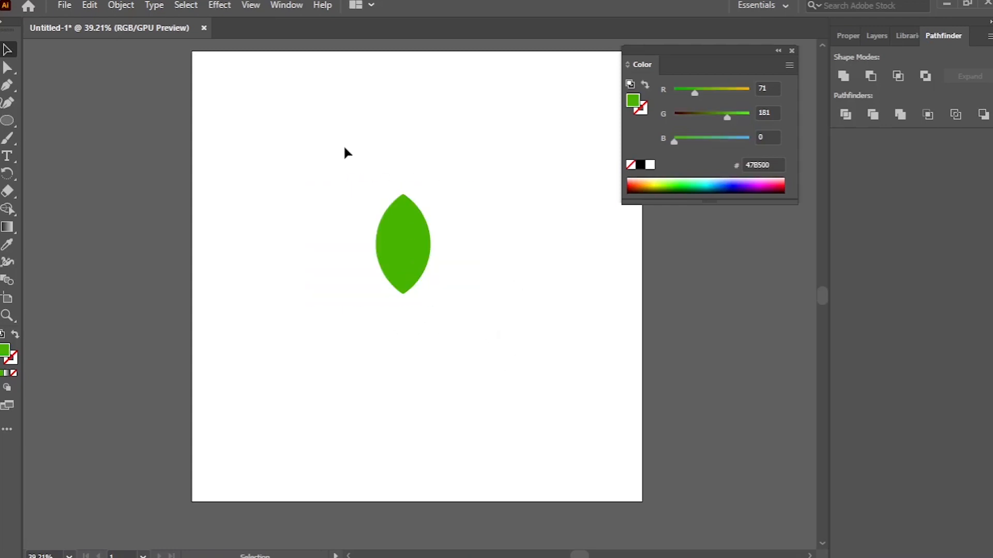
pyautogui.press('a')
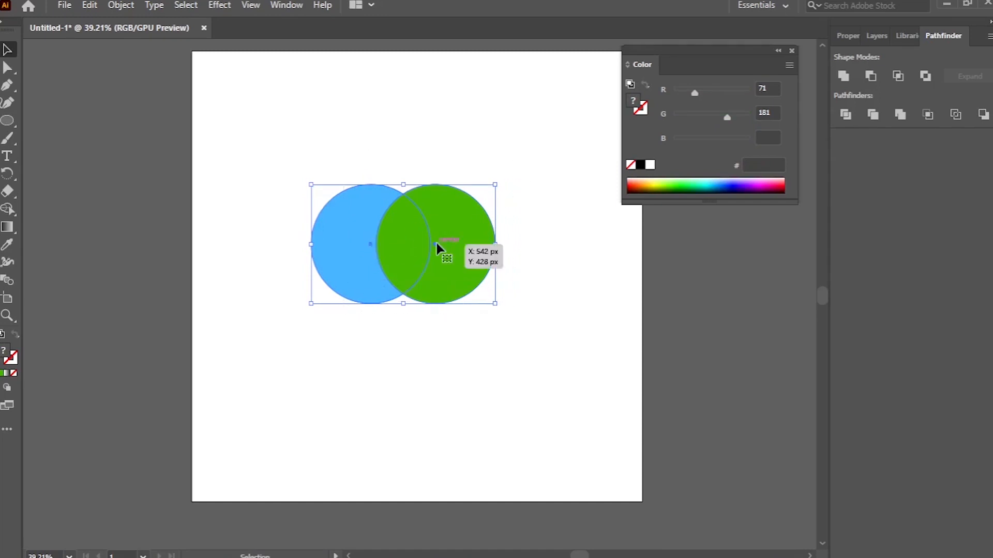
# Step: Shift the green circle slightly farther right and intersect it with the blue circle to form a narrow leaf
pyautogui.click(455, 291)
pyautogui.moveTo(455, 291); pyautogui.dragTo(455, 268)
pyautogui.moveTo(298, 139); pyautogui.dragTo(526, 331)
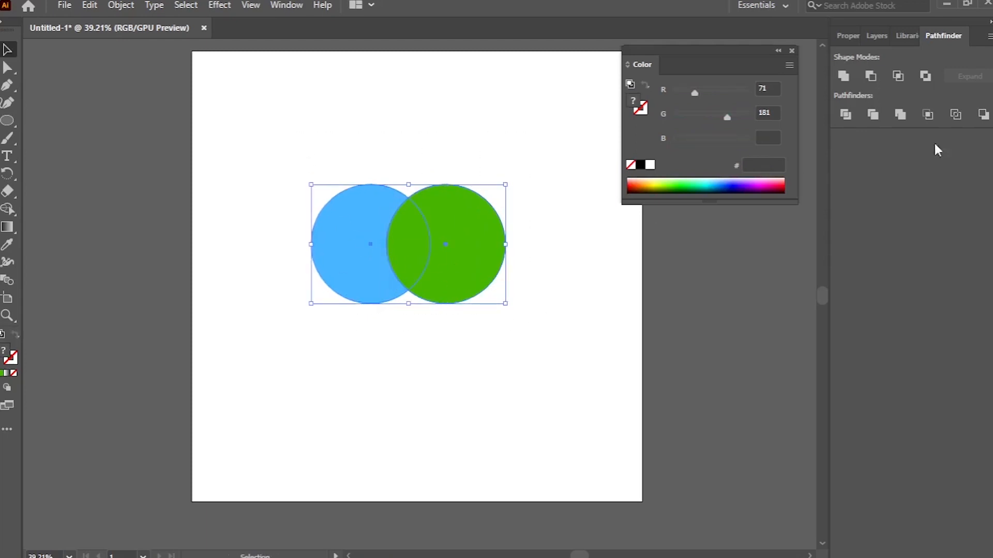
pyautogui.click(891, 77)
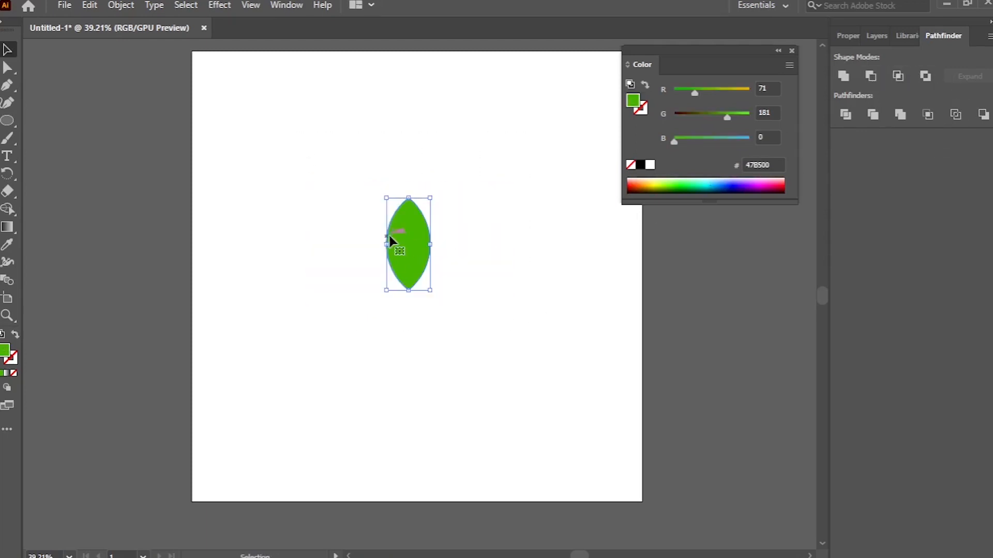
# Step: Convert the leaf's bottom anchor to a sharp corner with the Anchor Point tool
pyautogui.click(8, 71)
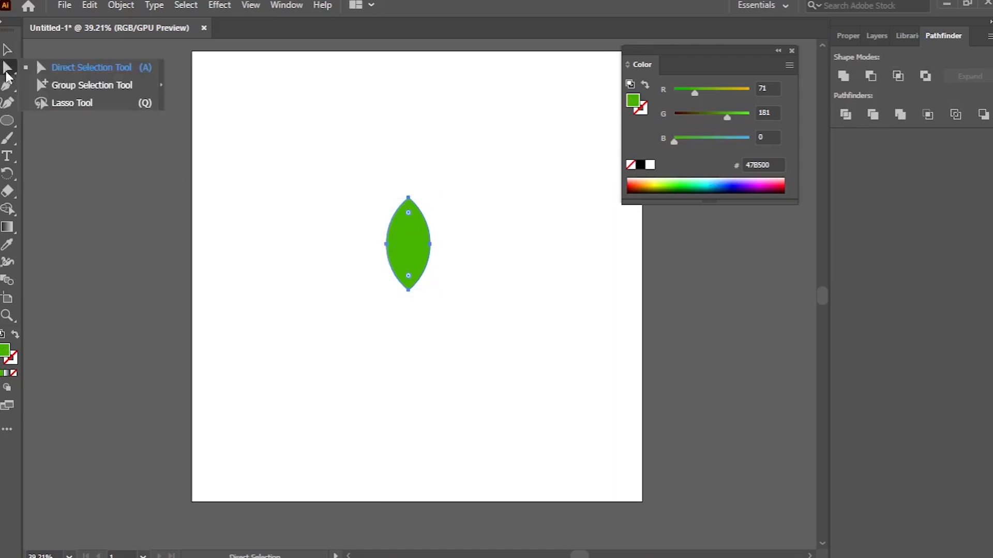
pyautogui.click(9, 83)
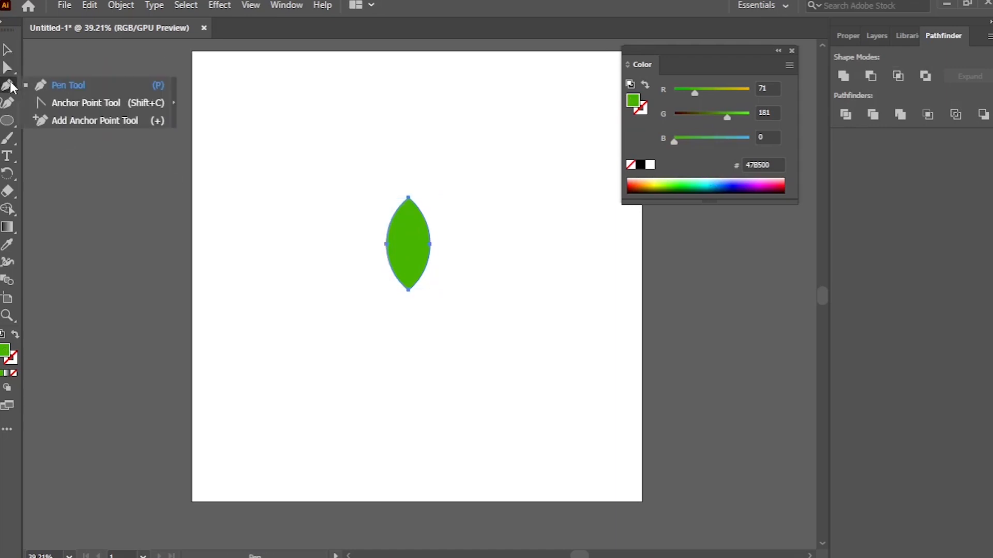
pyautogui.click(56, 102)
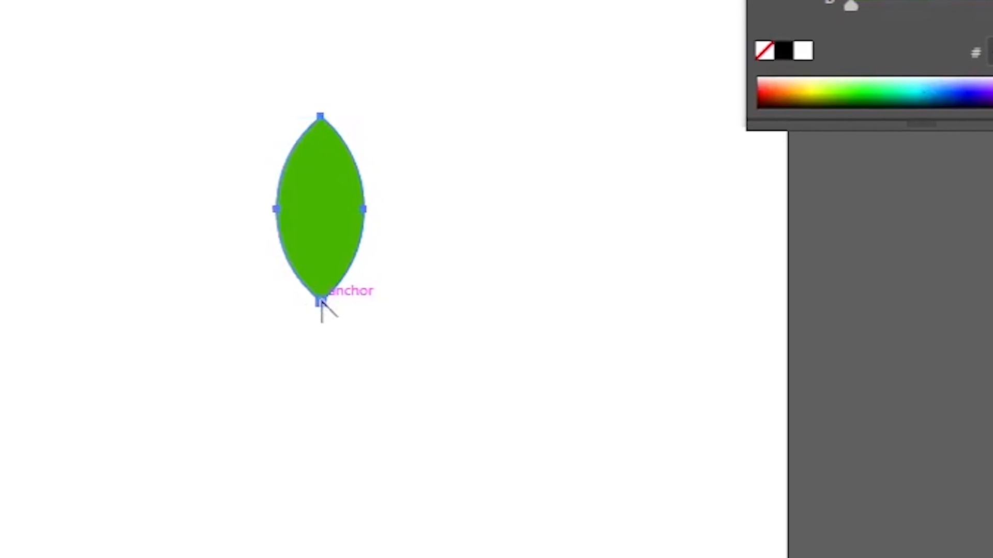
pyautogui.click(408, 290)
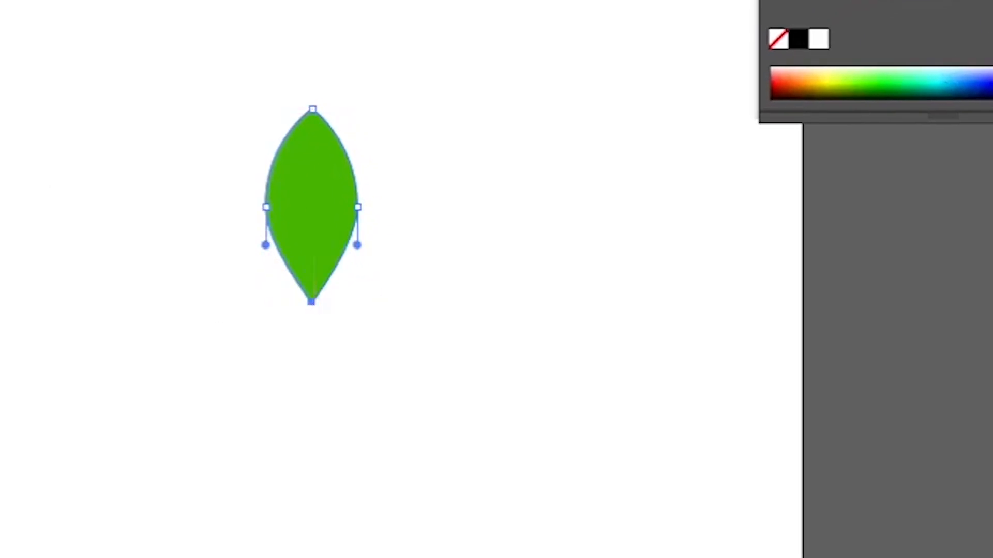
# Step: Raise the leaf's top anchor straight up to lengthen the tip, and deselect the shape
pyautogui.moveTo(259, 82); pyautogui.dragTo(361, 155)
pyautogui.moveTo(310, 110); pyautogui.dragTo(310, 96)
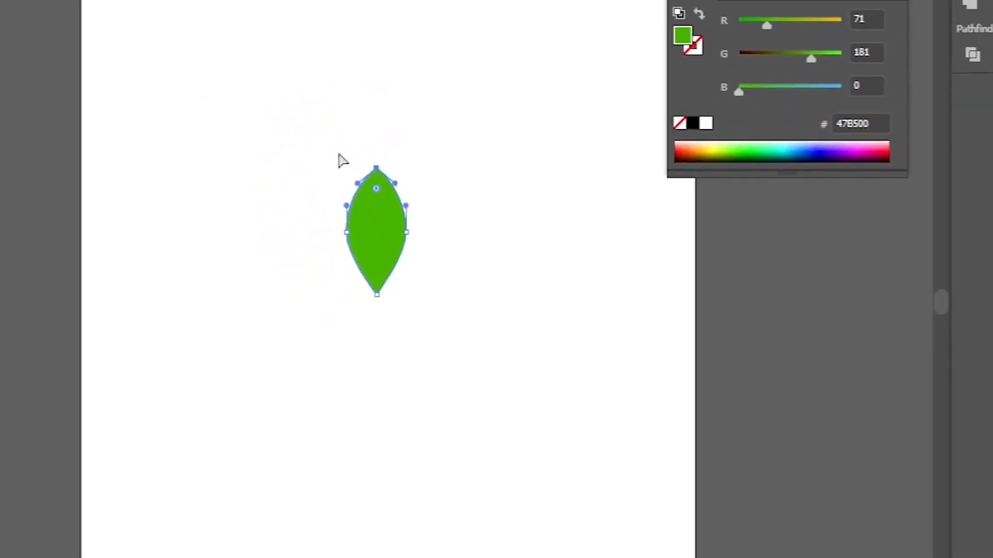
pyautogui.click(376, 168)
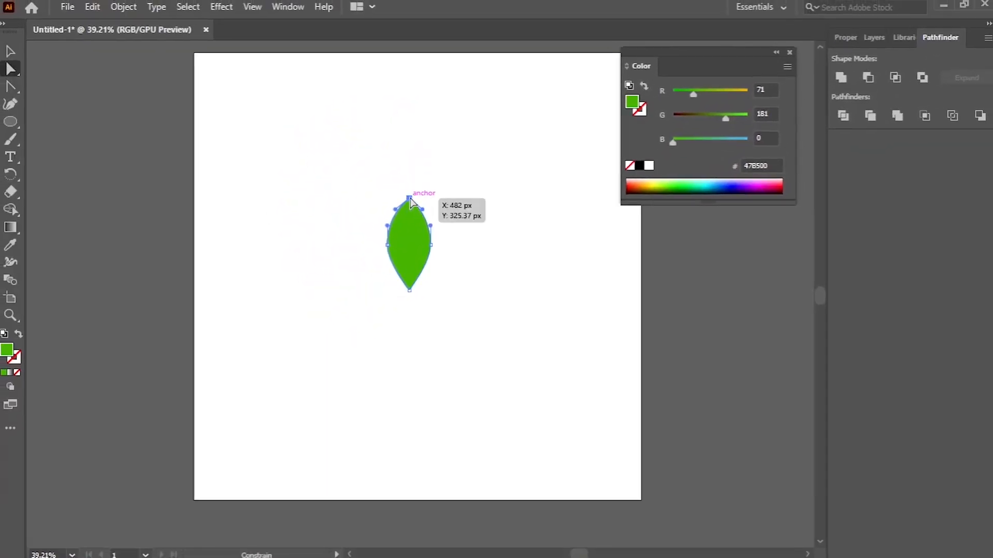
pyautogui.moveTo(410, 198); pyautogui.dragTo(411, 192)
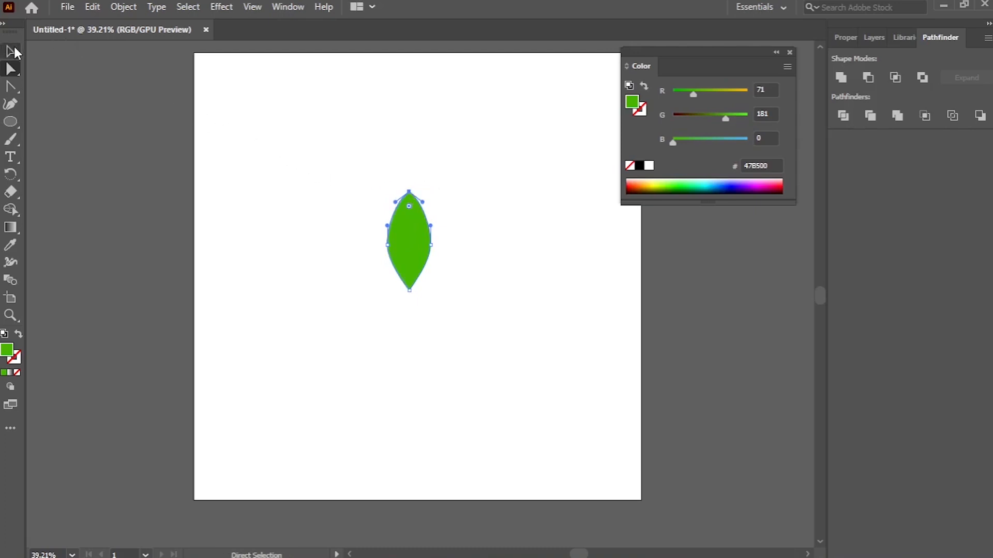
pyautogui.click(11, 51)
pyautogui.click(343, 270)
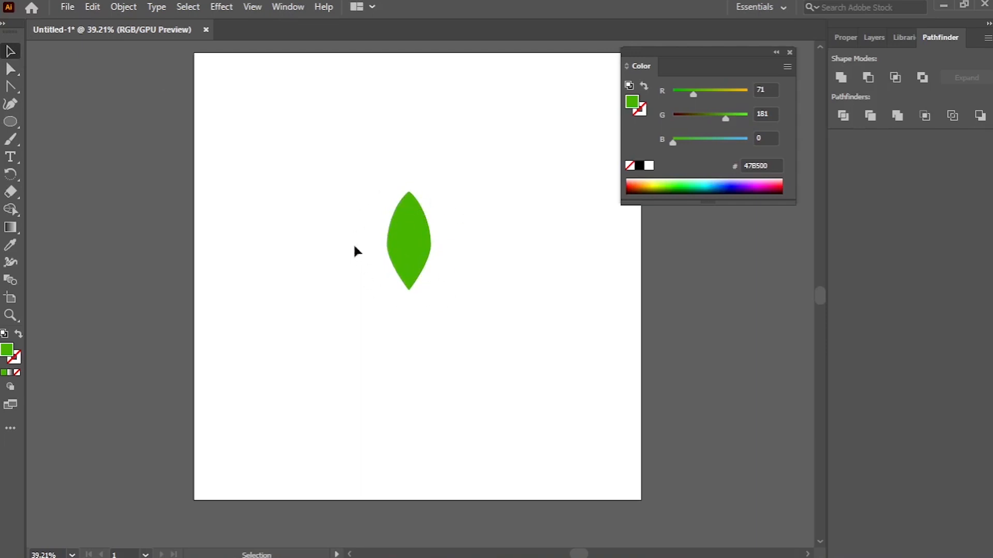
# Step: Undo the leaf back to the two overlapping circles and cut out their overlap with Exclude
pyautogui.click(412, 249)
pyautogui.press('a')
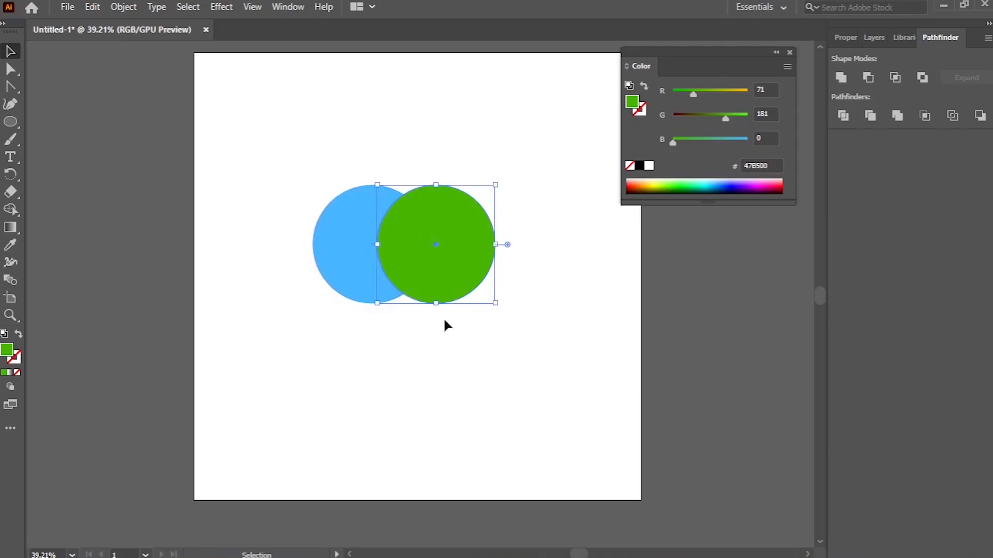
pyautogui.hotkey('ctrl', 'a')
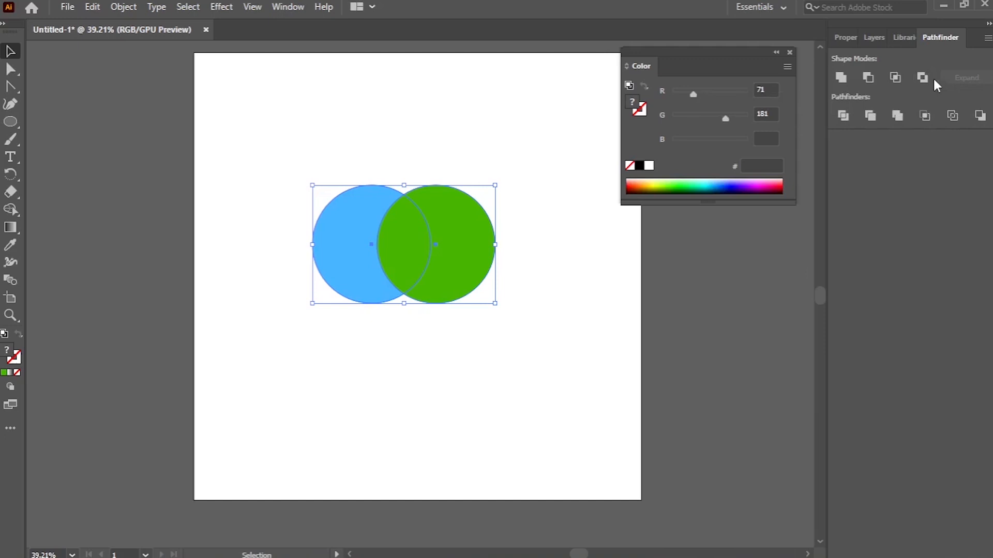
pyautogui.moveTo(270, 180); pyautogui.dragTo(482, 350)
pyautogui.click(920, 79)
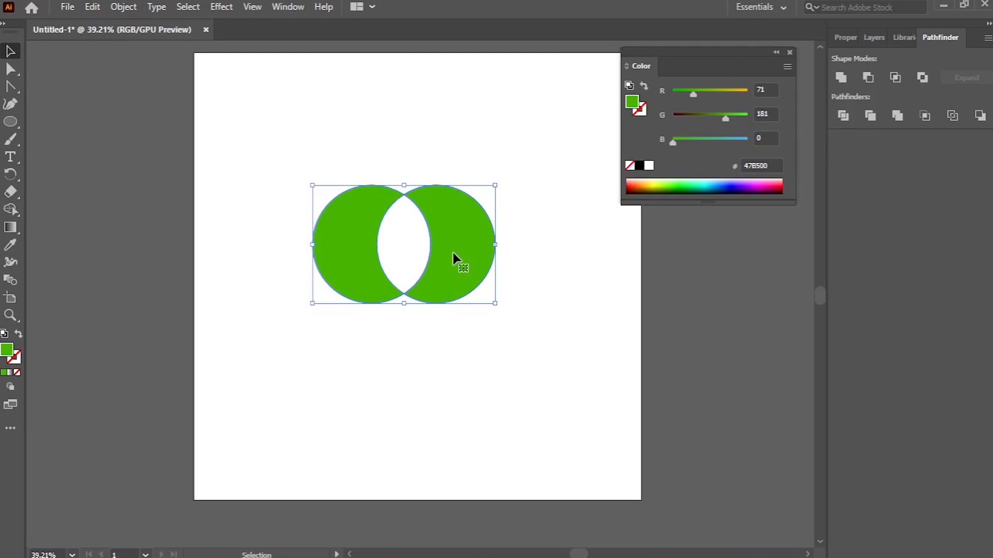
# Step: Move the excluded green shape around the artboard as one group
pyautogui.moveTo(452, 250); pyautogui.dragTo(514, 309)
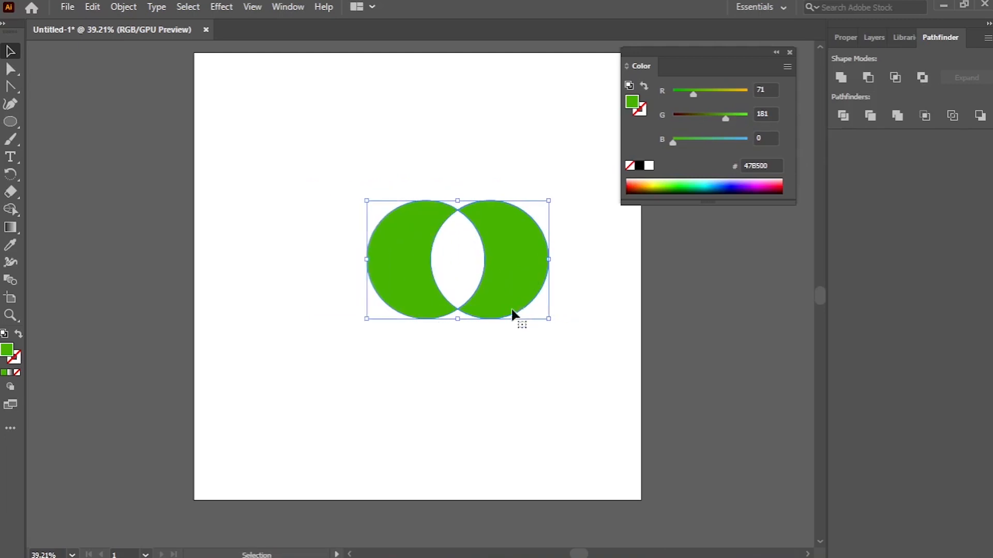
pyautogui.rightClick(486, 362)
pyautogui.click(432, 284)
pyautogui.hotkey('ctrl', 'z')
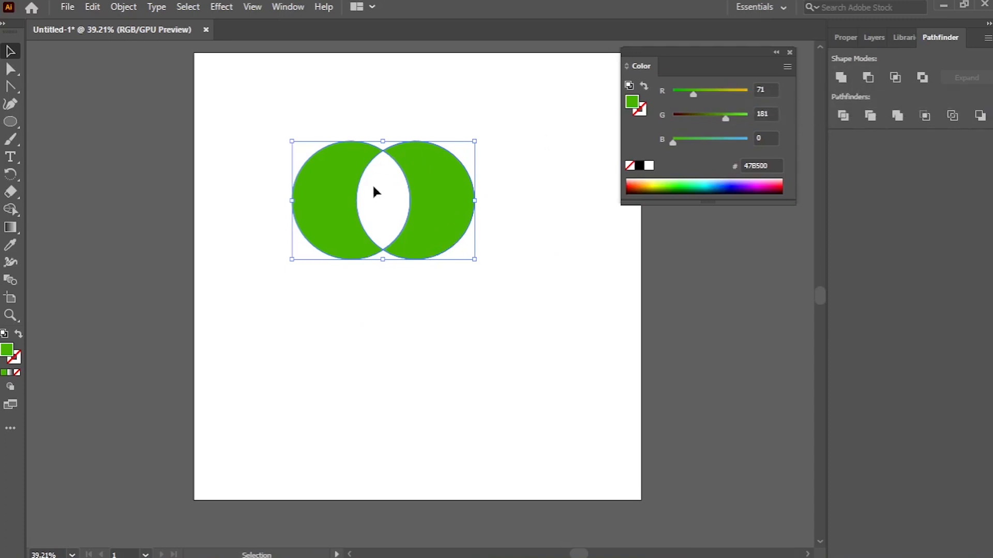
# Step: Ungroup the excluded shape and pull its two green crescents apart
pyautogui.rightClick(420, 176)
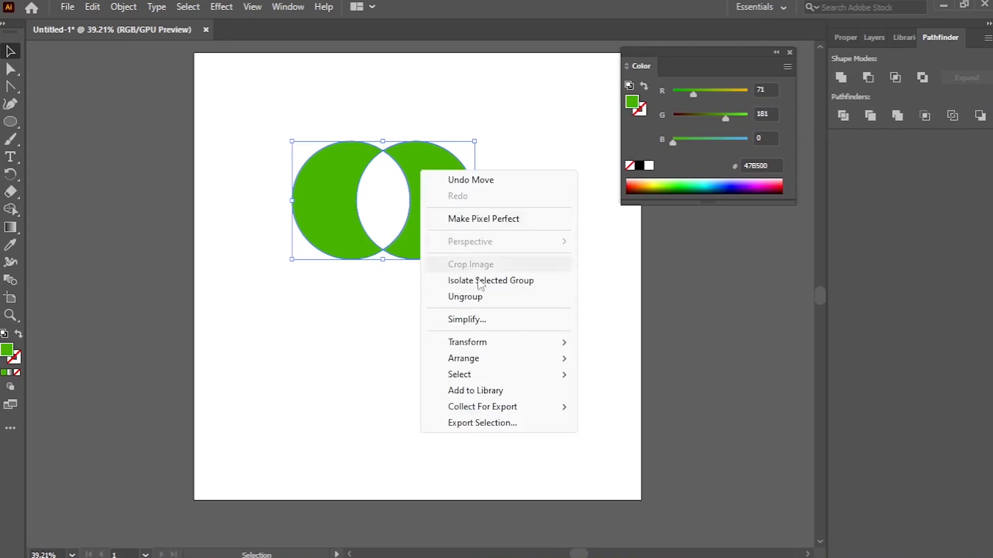
pyautogui.click(483, 300)
pyautogui.click(467, 237)
pyautogui.moveTo(431, 189); pyautogui.dragTo(506, 231)
pyautogui.moveTo(331, 199); pyautogui.dragTo(267, 298)
pyautogui.click(373, 360)
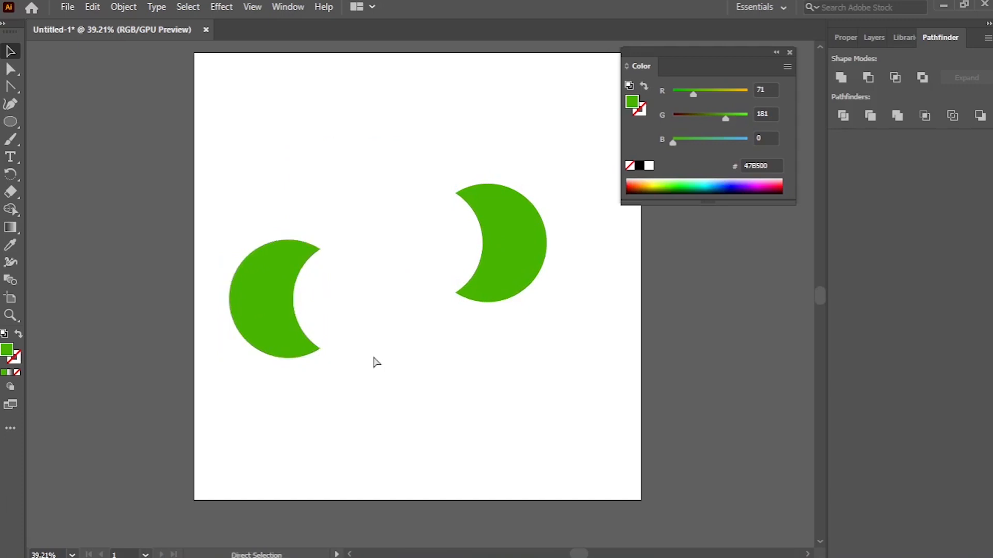
# Step: Undo the separation and ungrouping, and move the whole excluded shape to the upper middle of the artboard
pyautogui.hotkey('ctrl', 'z')
pyautogui.hotkey('ctrl', 'z')
pyautogui.hotkey('ctrl', 'a')
pyautogui.press('v')
pyautogui.moveTo(350, 228); pyautogui.dragTo(426, 399)
pyautogui.moveTo(421, 365); pyautogui.dragTo(376, 150)
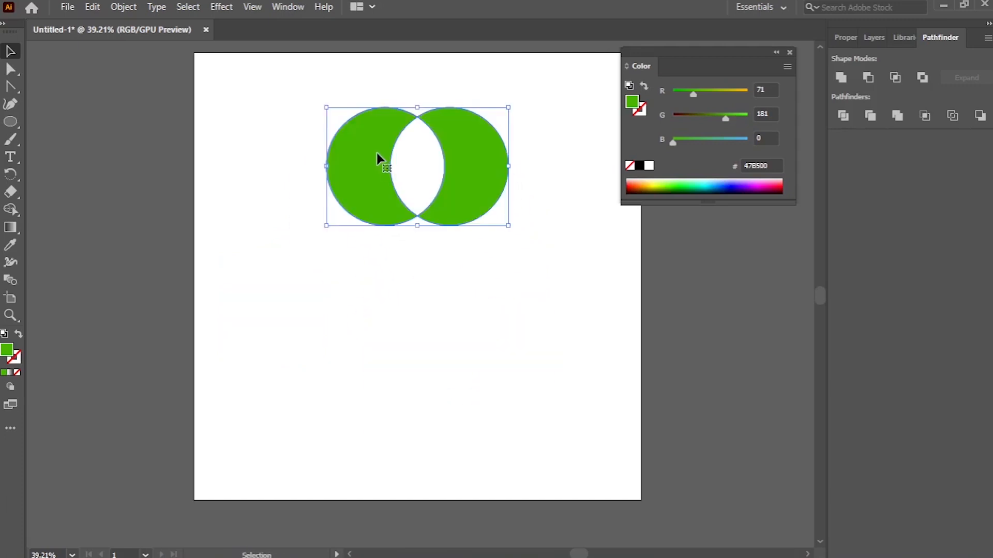
# Step: Ungroup the excluded shape, then try moving its right crescent down and away and undo that move
pyautogui.rightClick(377, 150)
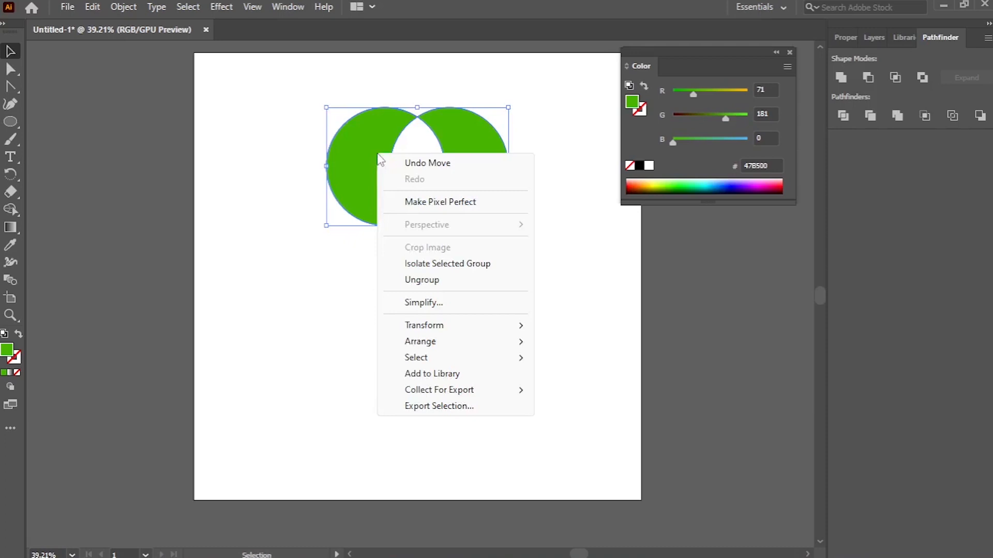
pyautogui.click(472, 280)
pyautogui.click(470, 277)
pyautogui.moveTo(464, 199); pyautogui.dragTo(522, 285)
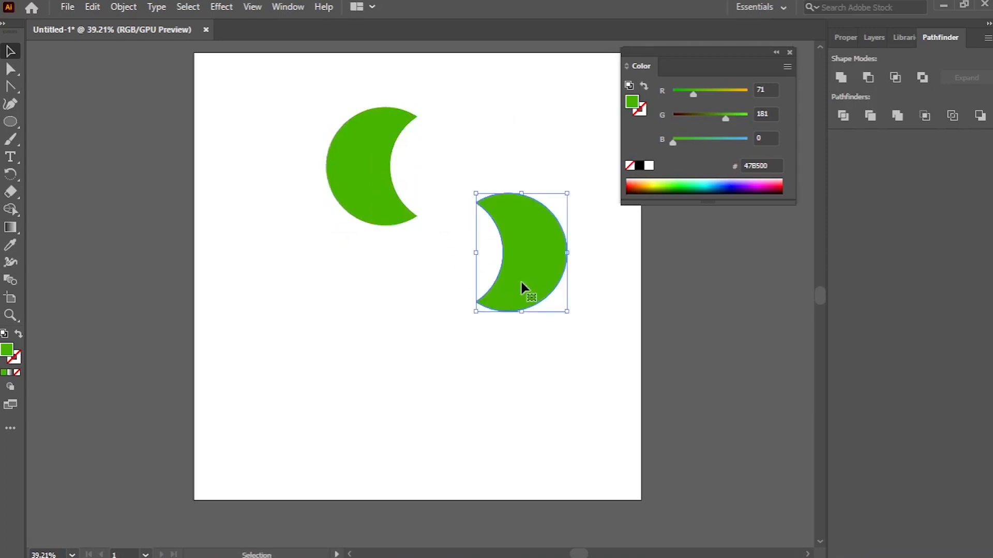
pyautogui.hotkey('ctrl', 'z')
pyautogui.click(496, 335)
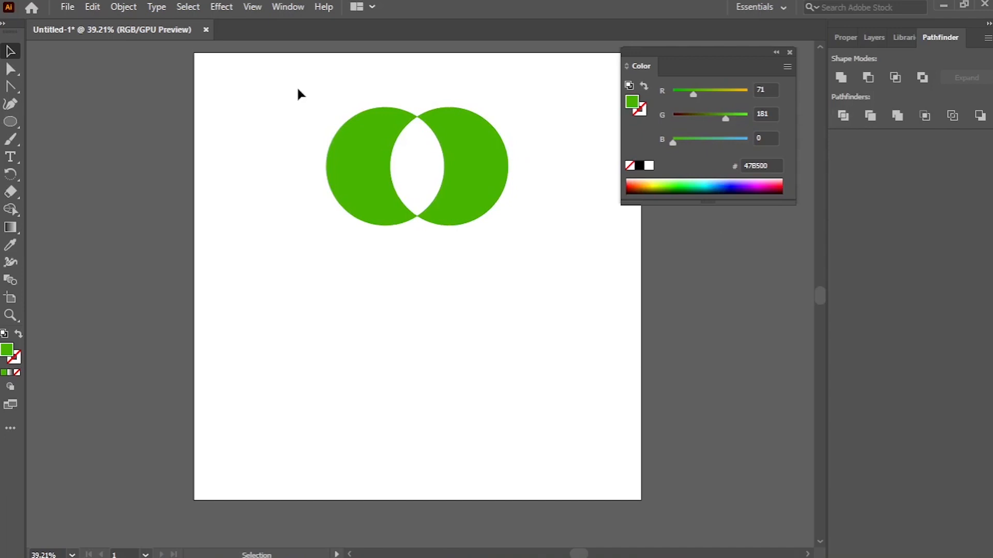
# Step: Recolor the front circle of the overlapping green pair dark red by setting its green value to 0
pyautogui.moveTo(297, 92); pyautogui.dragTo(588, 308)
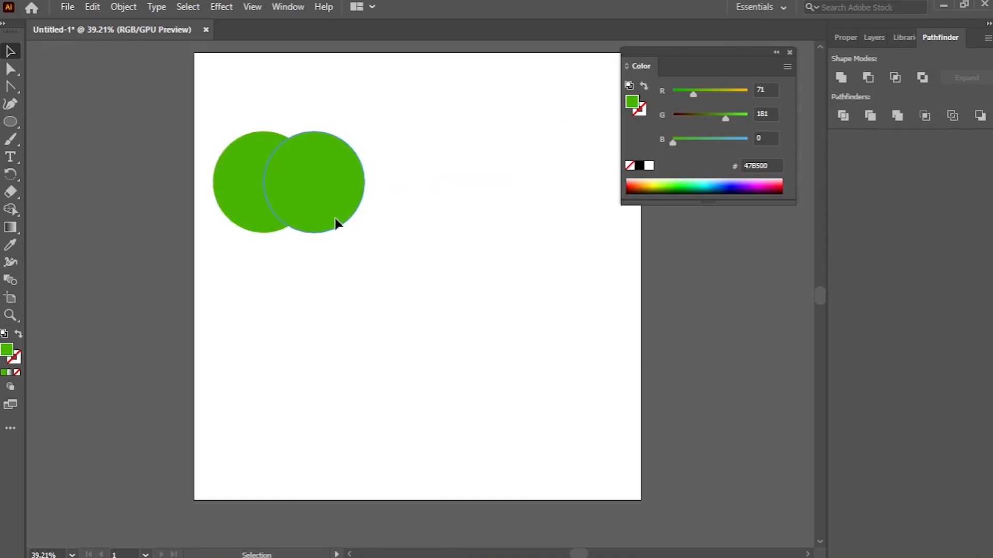
pyautogui.moveTo(336, 223); pyautogui.dragTo(395, 259)
pyautogui.hotkey('ctrl', 'z')
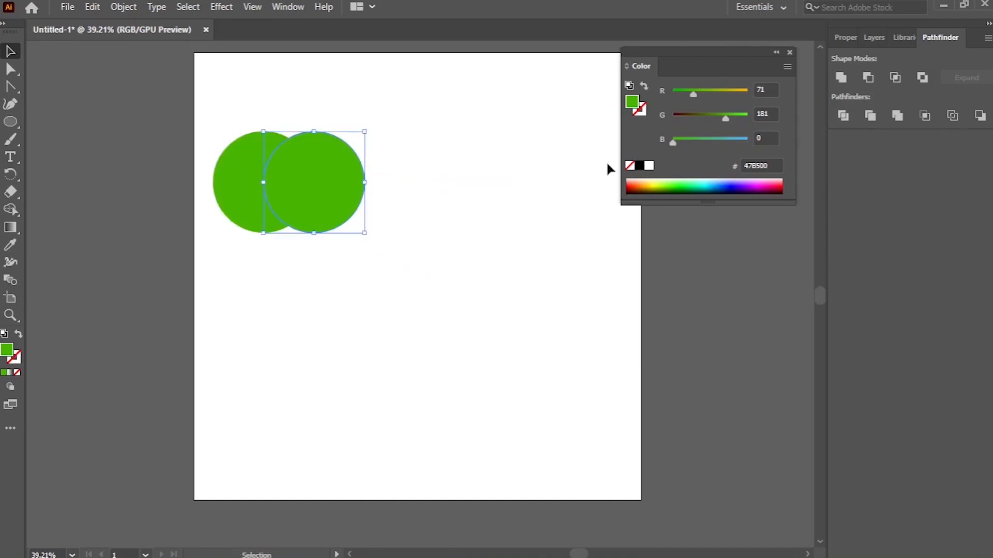
pyautogui.moveTo(725, 119); pyautogui.dragTo(666, 138)
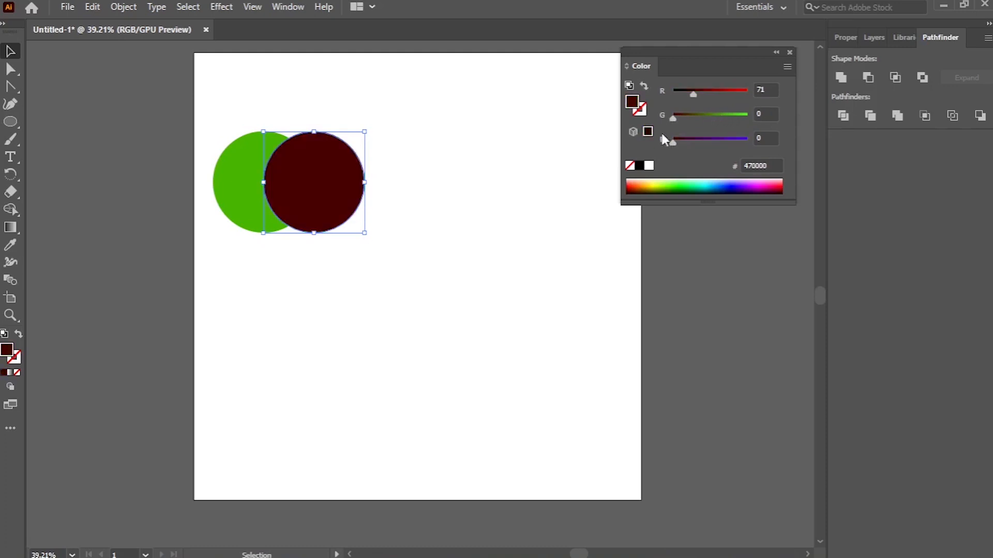
pyautogui.click(433, 249)
# Step: Divide the green and dark red circles at their overlap and ungroup the pieces near the artboard's center
pyautogui.moveTo(163, 117); pyautogui.dragTo(403, 246)
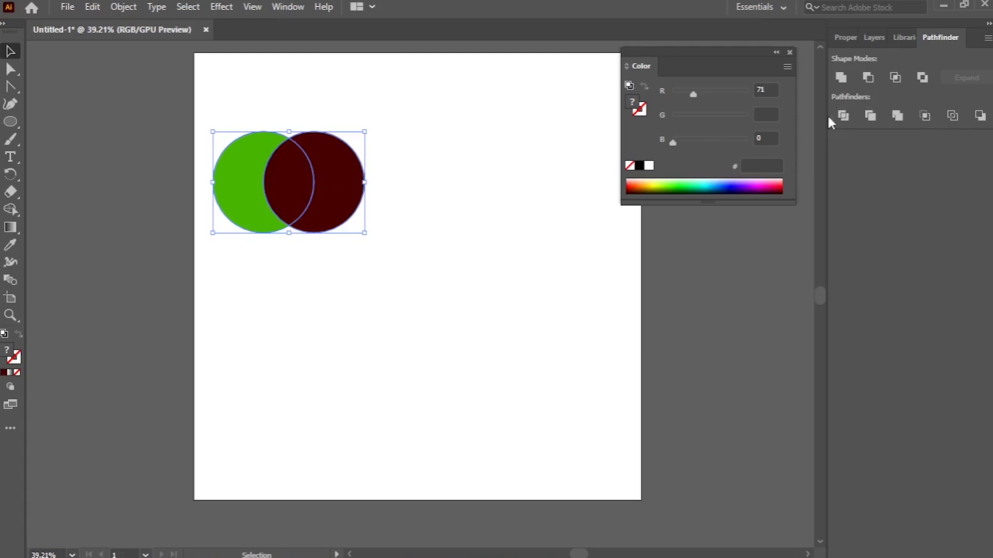
pyautogui.moveTo(330, 210); pyautogui.dragTo(440, 275)
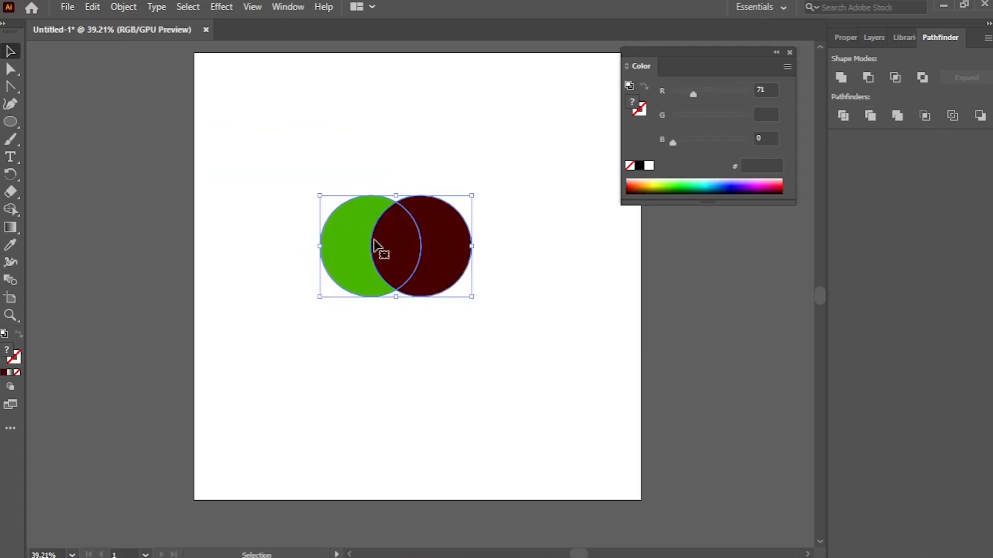
pyautogui.rightClick(396, 258)
pyautogui.click(442, 382)
pyautogui.click(450, 348)
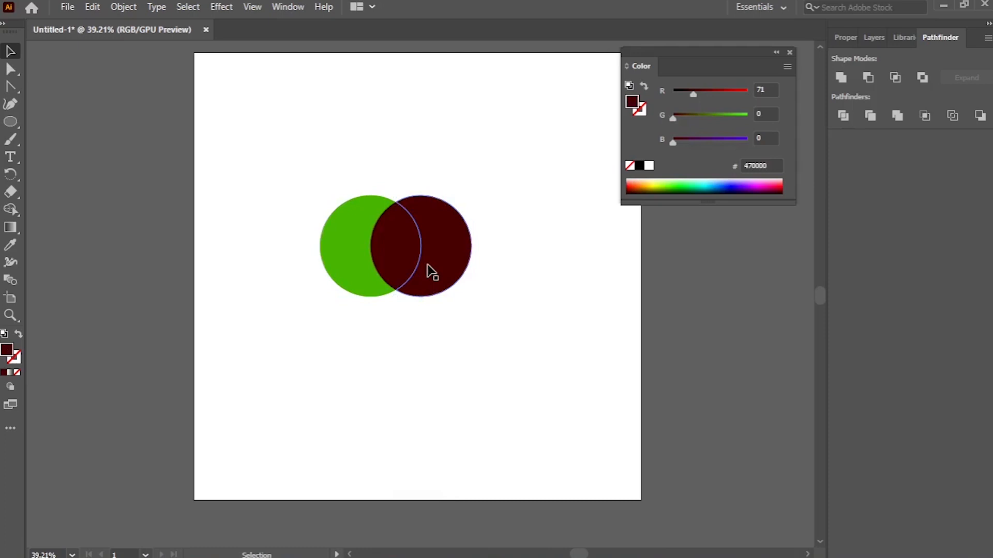
# Step: Try pulling the dark red crescent, the overlap piece and the green crescent apart, and undo the moves
pyautogui.moveTo(437, 266); pyautogui.dragTo(559, 297)
pyautogui.moveTo(404, 251); pyautogui.dragTo(526, 169)
pyautogui.moveTo(381, 237); pyautogui.dragTo(341, 318)
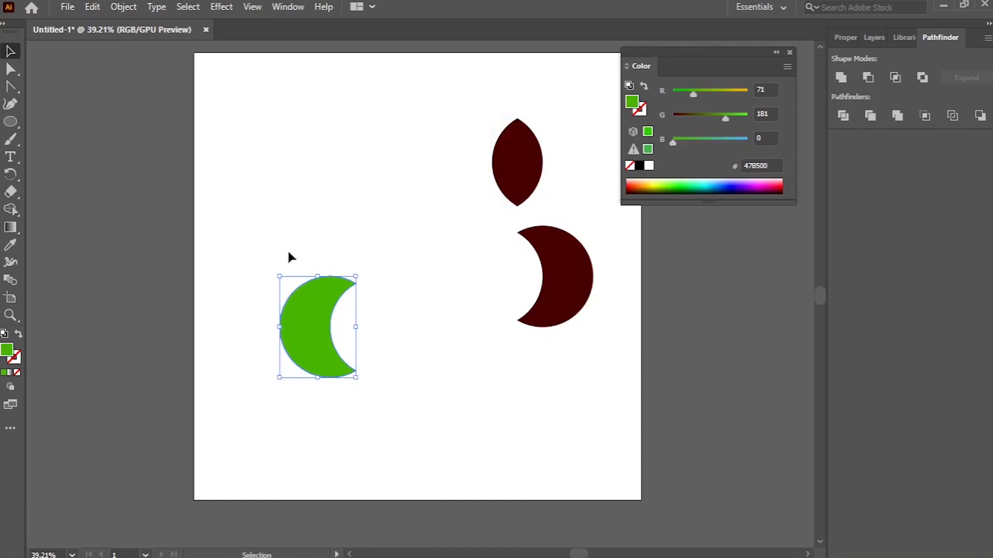
pyautogui.hotkey('ctrl', 'z')
pyautogui.hotkey('ctrl', 'z')
pyautogui.hotkey('ctrl', 'z')
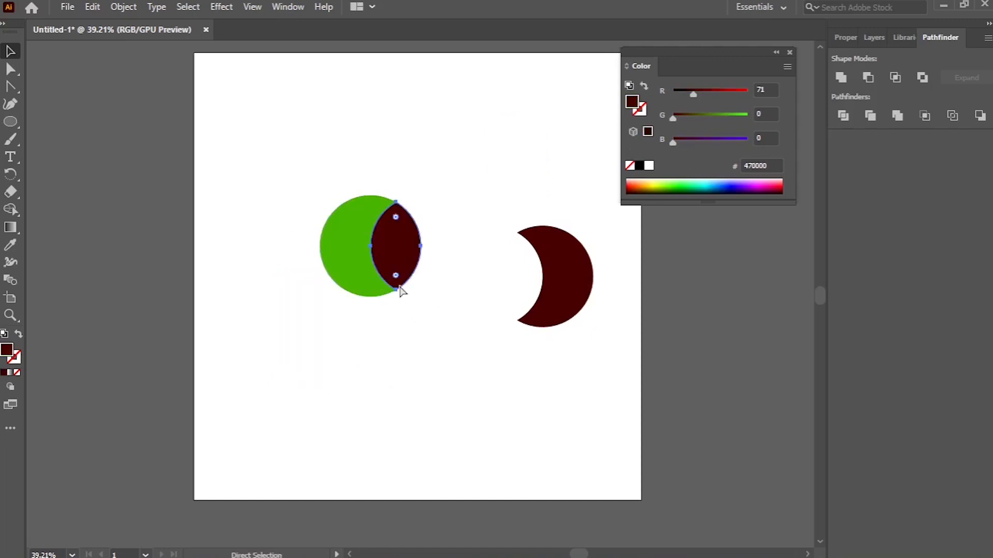
# Step: Move the dark red crescent up and to the right, then try pulling out the overlap piece and undo that move
pyautogui.moveTo(454, 239); pyautogui.dragTo(550, 163)
pyautogui.moveTo(414, 247); pyautogui.dragTo(450, 270)
pyautogui.press('a')
pyautogui.hotkey('ctrl', 'z')
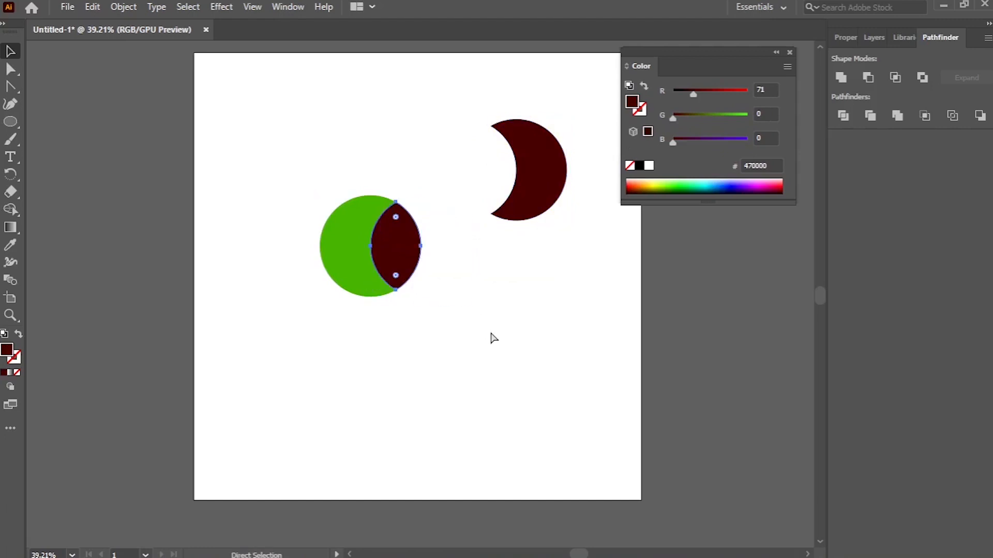
# Step: Undo the move of the dark red crescent so it rejoins the other divided pieces, and clear the selection
pyautogui.hotkey('ctrl', 'z')
pyautogui.press('v')
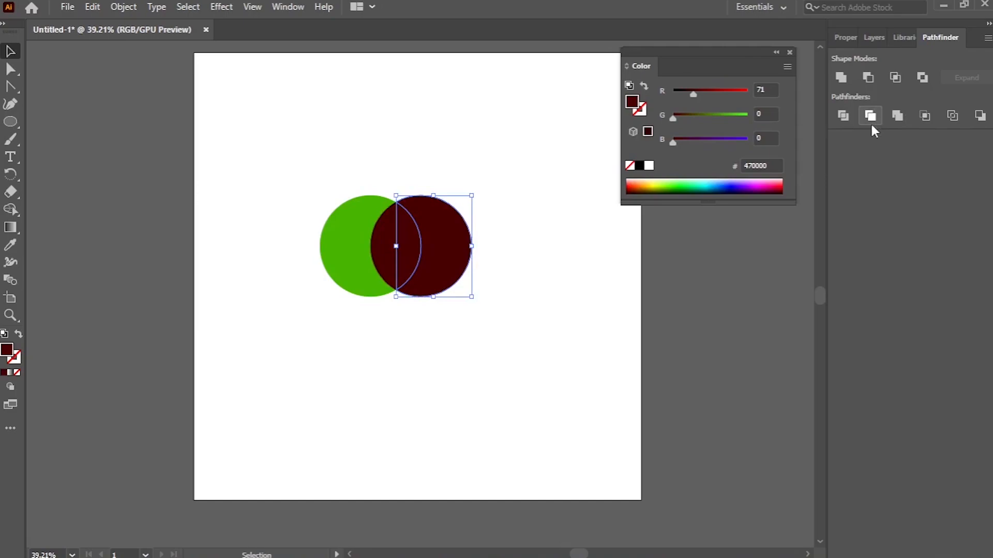
pyautogui.click(533, 302)
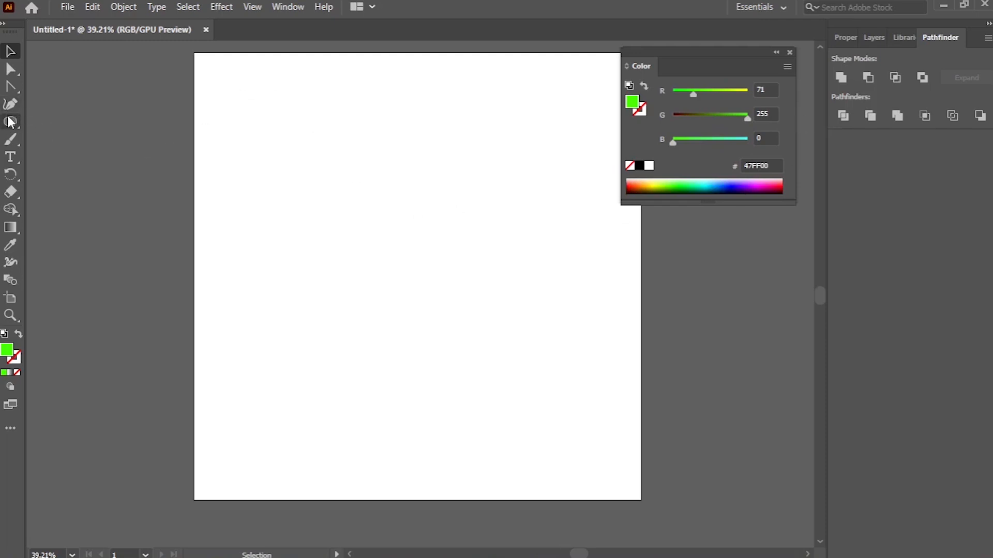
# Step: Draw a bright green circle in the artboard's upper left and duplicate it into a cluster of six overlapping circles
pyautogui.moveTo(282, 179); pyautogui.dragTo(340, 236)
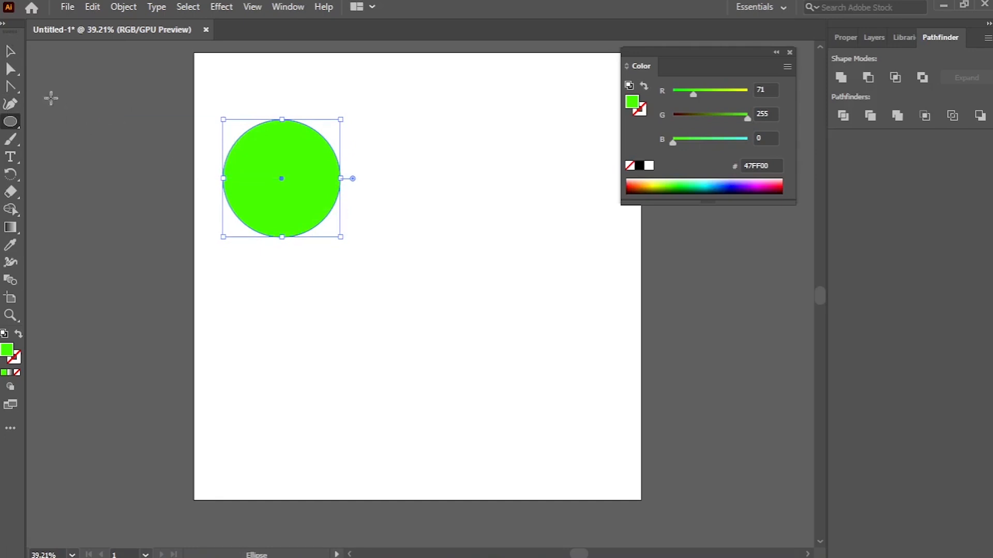
pyautogui.click(10, 55)
pyautogui.moveTo(279, 178); pyautogui.dragTo(414, 283)
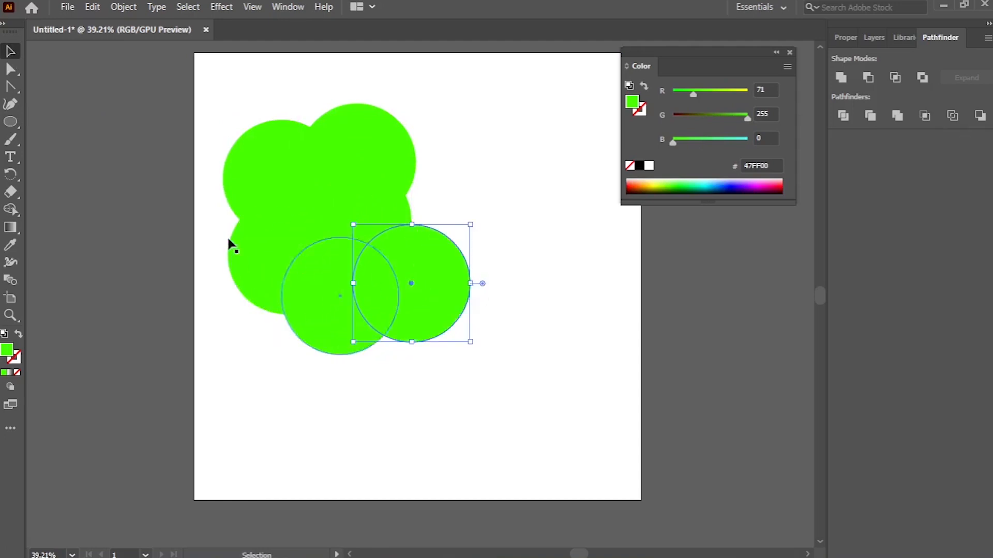
# Step: Recolor the lower-right circle turquoise (blue 182), the lower-middle one dark brown (green 28) and the lower-left one yellow (red 255)
pyautogui.moveTo(674, 143); pyautogui.dragTo(727, 145)
pyautogui.click(318, 299)
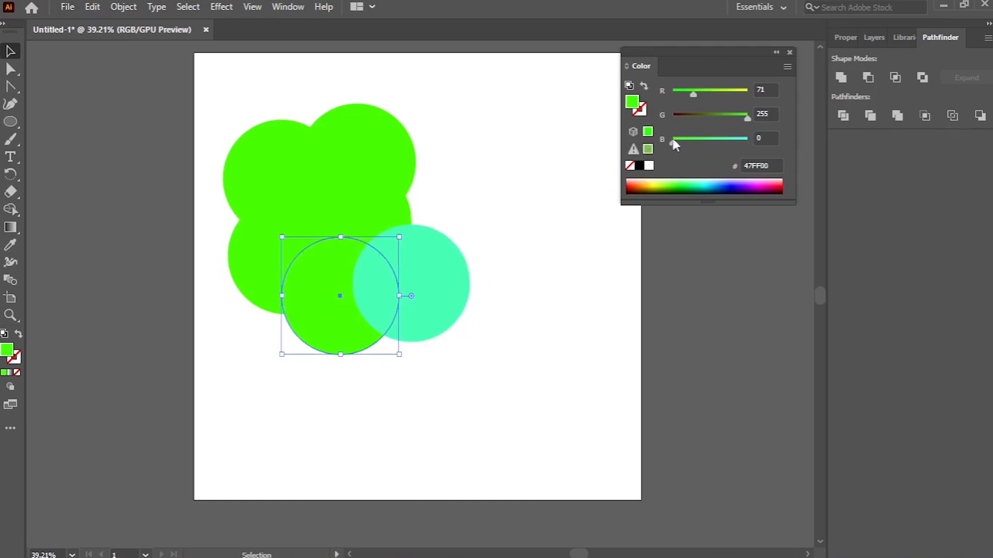
pyautogui.moveTo(746, 118); pyautogui.dragTo(681, 118)
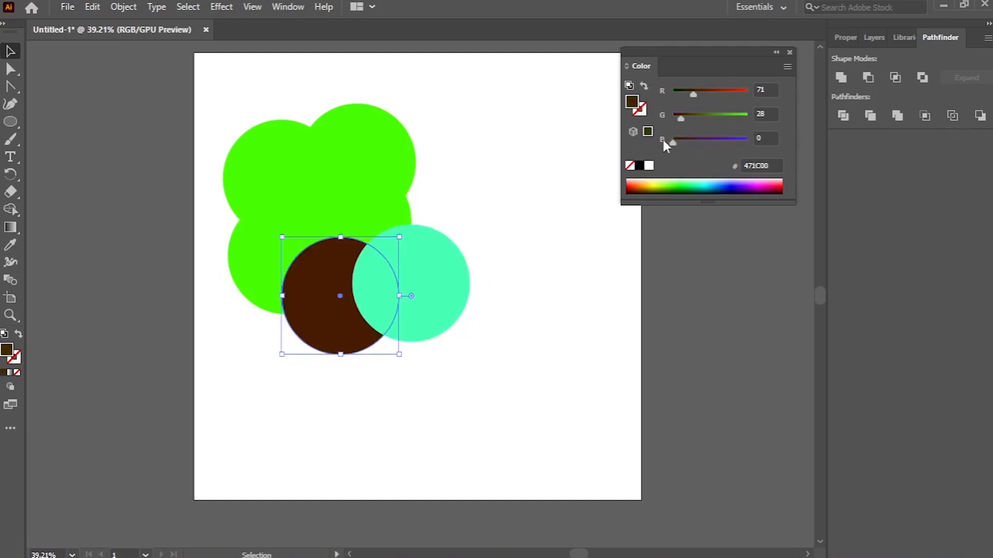
pyautogui.click(260, 251)
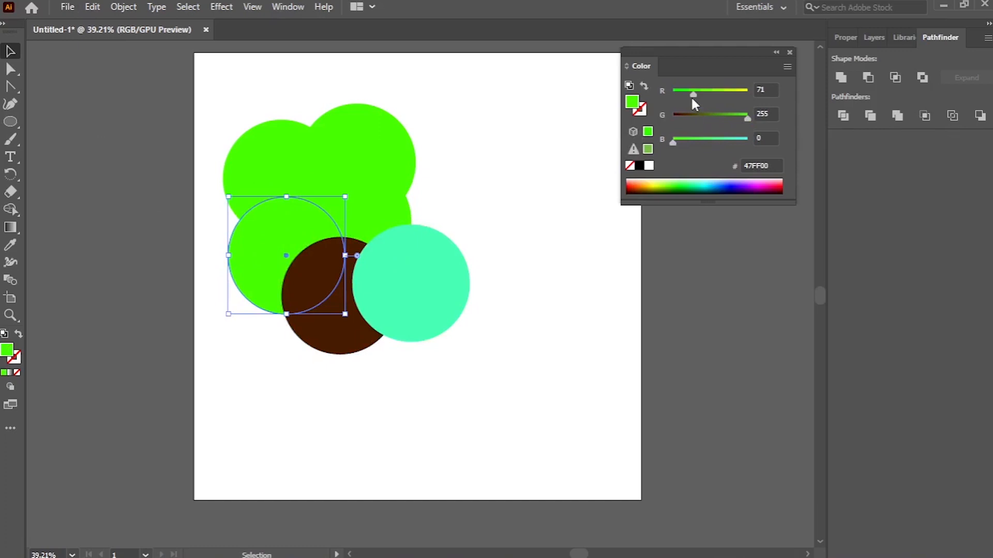
pyautogui.moveTo(693, 94); pyautogui.dragTo(748, 94)
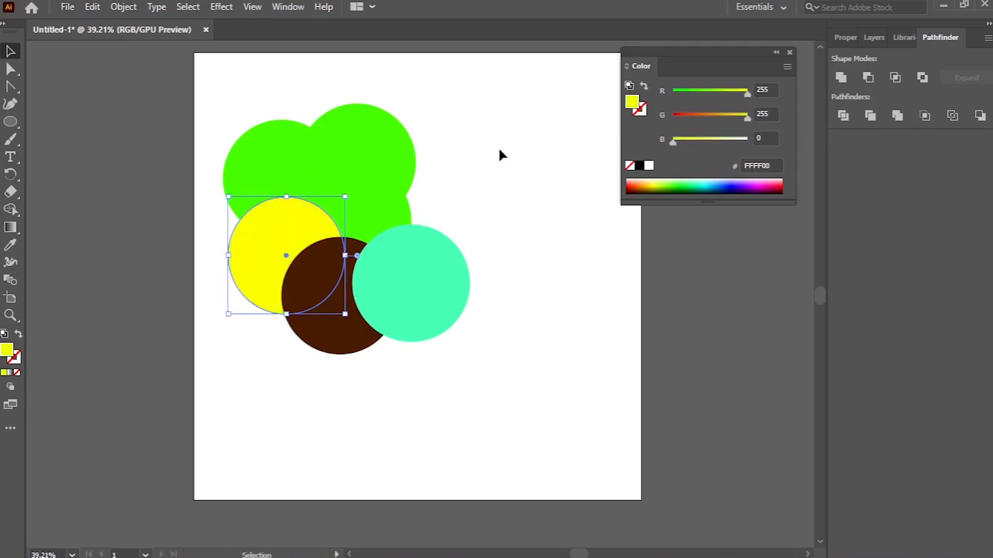
# Step: Recolor the cluster's central circle purple (71, 7, 111) and the upper-right circle orange (255, 143, 0)
pyautogui.click(389, 193)
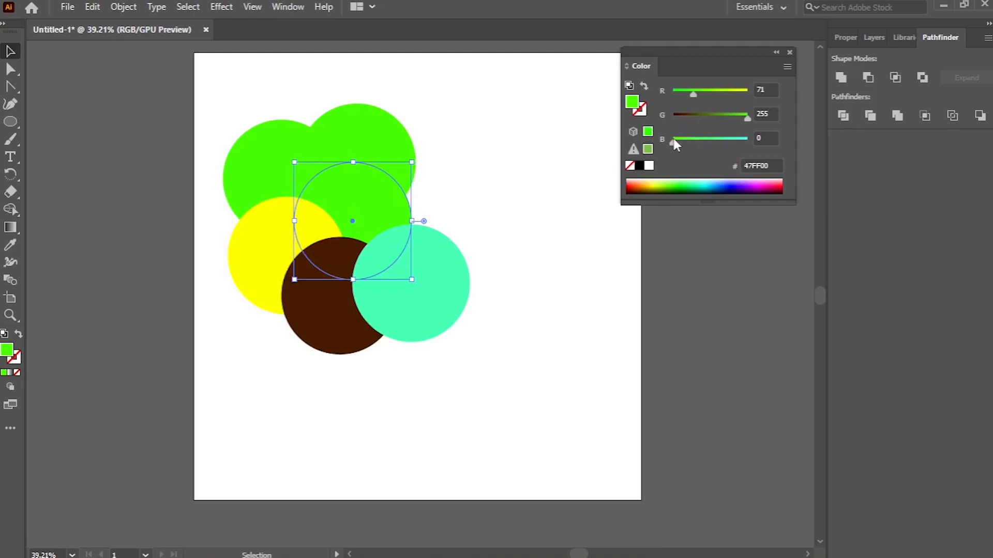
pyautogui.moveTo(707, 147); pyautogui.dragTo(708, 146)
pyautogui.moveTo(746, 117); pyautogui.dragTo(675, 118)
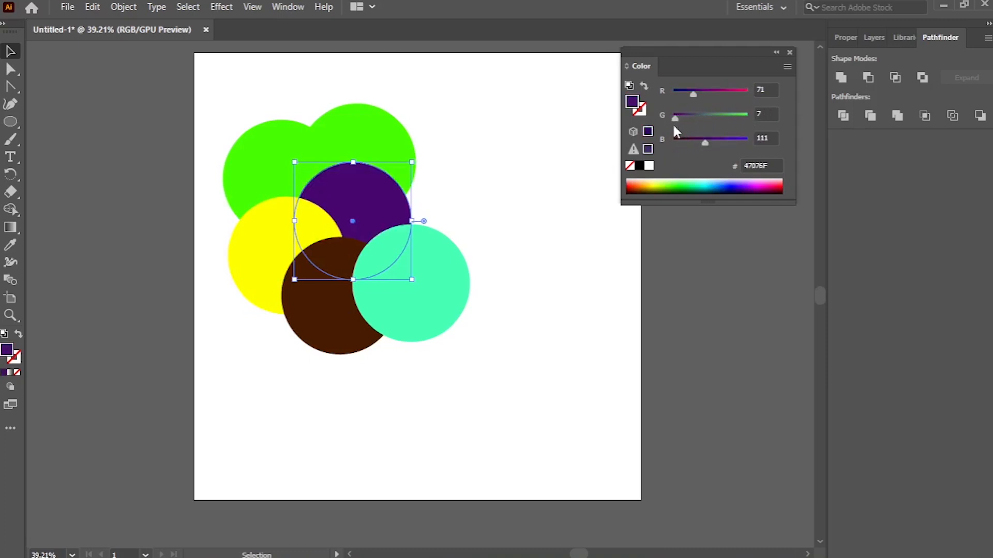
pyautogui.click(378, 131)
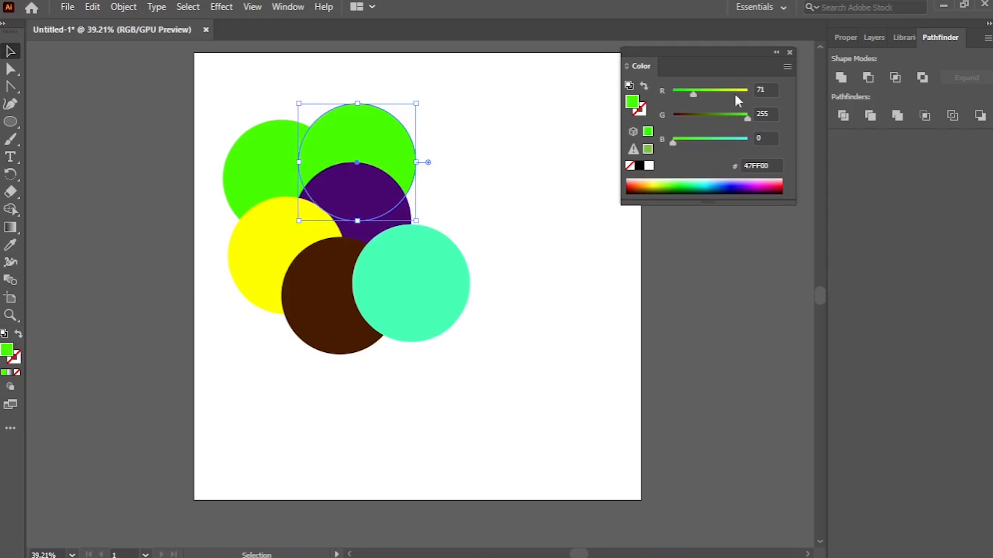
pyautogui.moveTo(746, 117); pyautogui.dragTo(779, 93)
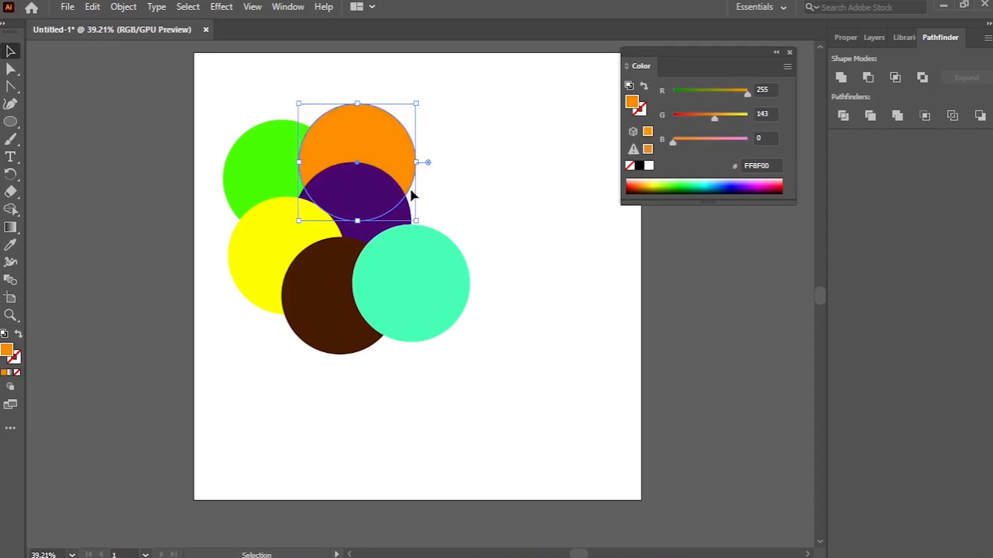
# Step: Apply Trim to all six overlapping circles and ungroup the resulting pieces
pyautogui.moveTo(523, 330); pyautogui.dragTo(528, 336)
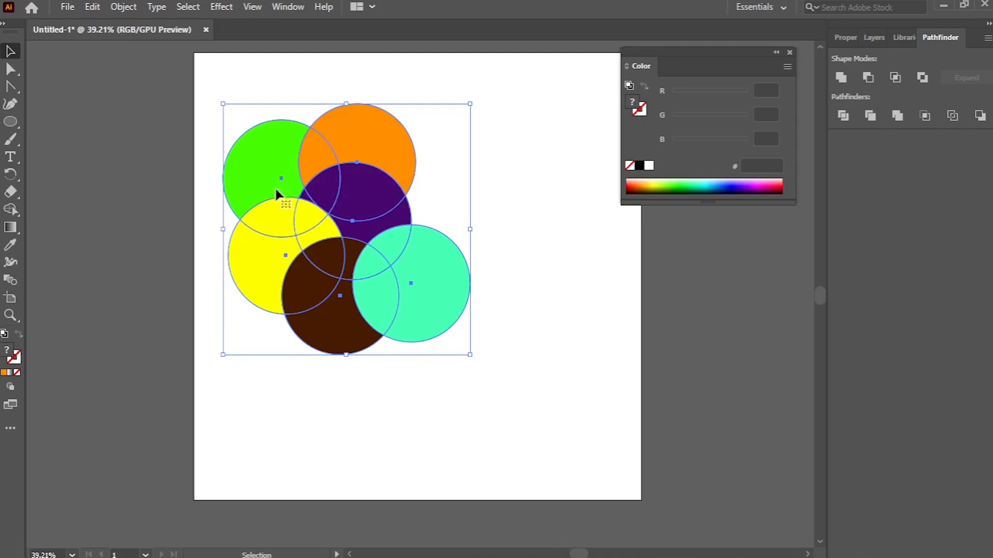
pyautogui.click(504, 238)
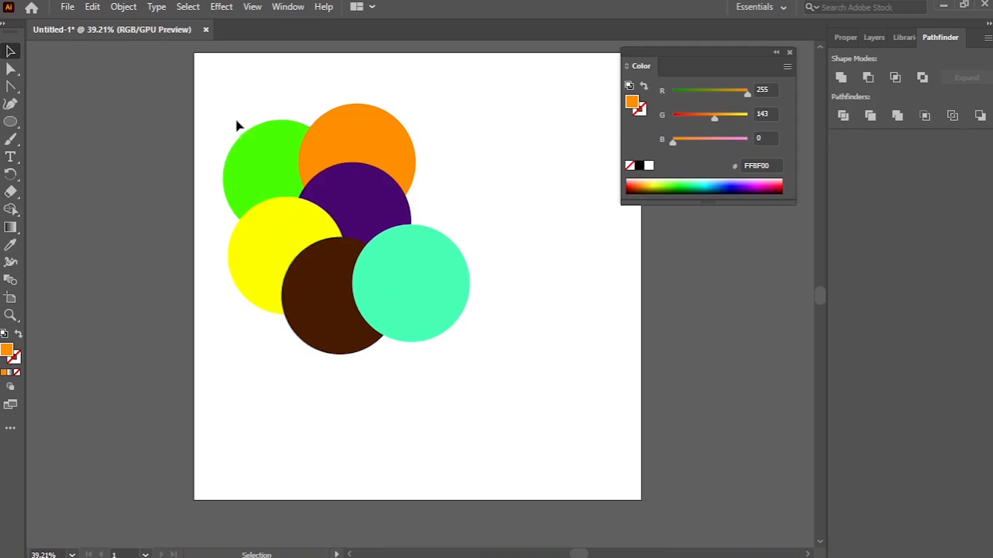
pyautogui.moveTo(210, 104); pyautogui.dragTo(531, 340)
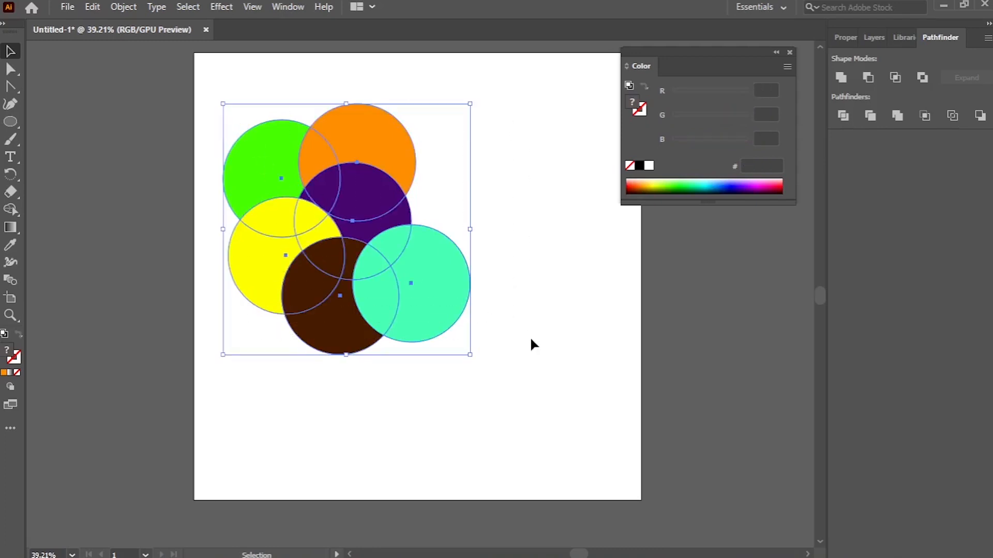
pyautogui.click(870, 117)
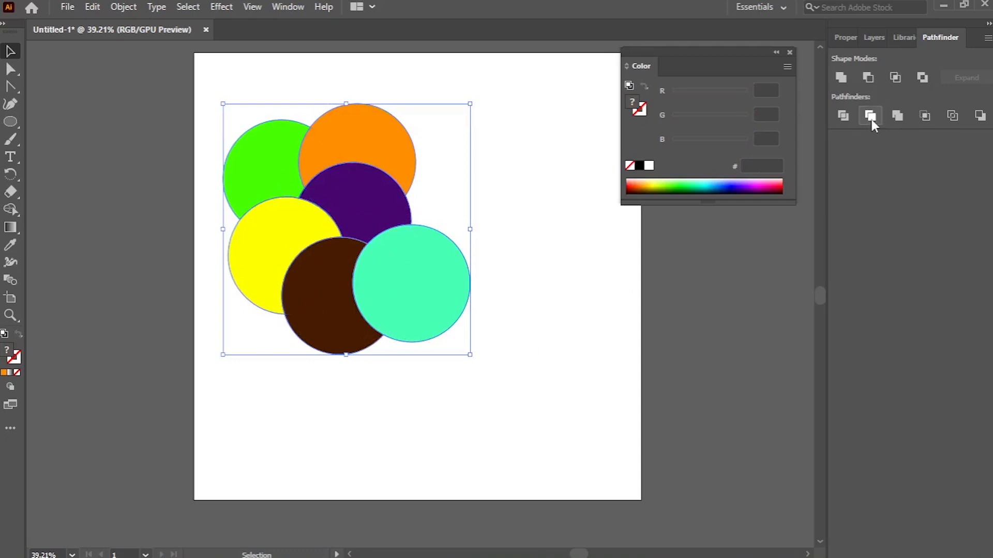
pyautogui.click(568, 284)
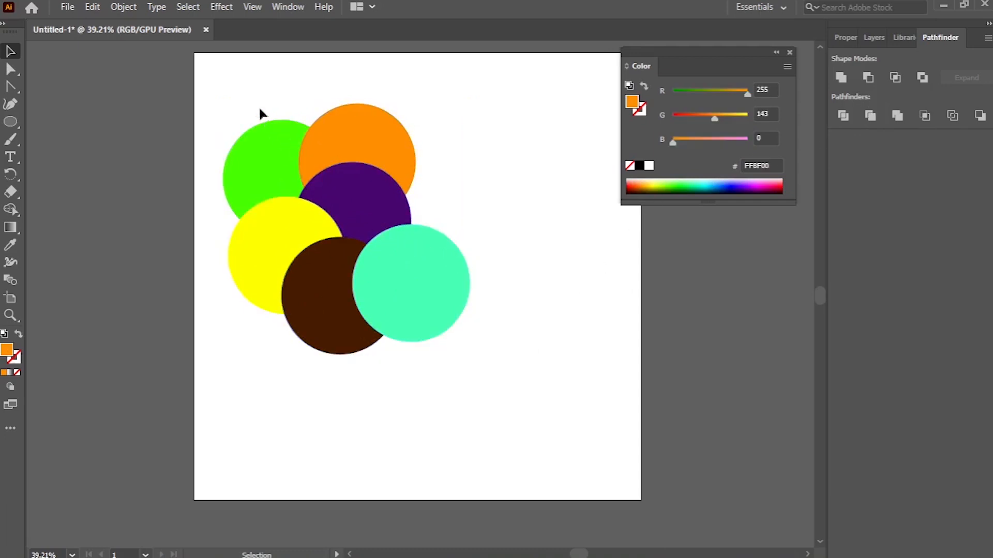
pyautogui.click(399, 247)
pyautogui.rightClick(395, 232)
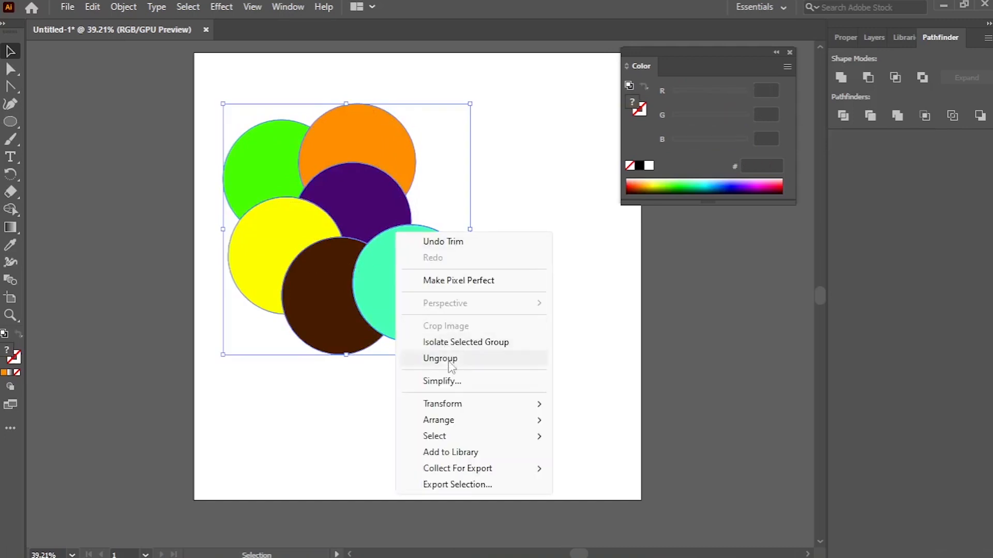
pyautogui.click(440, 359)
pyautogui.click(509, 357)
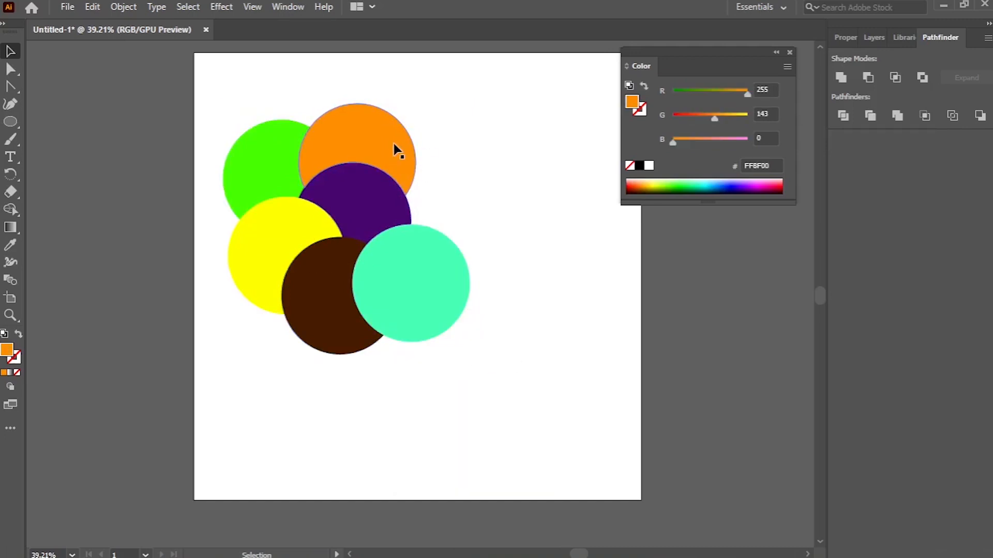
# Step: Pull the orange, green, yellow, purple, turquoise and brown trimmed pieces apart across the artboard
pyautogui.moveTo(394, 149); pyautogui.dragTo(483, 123)
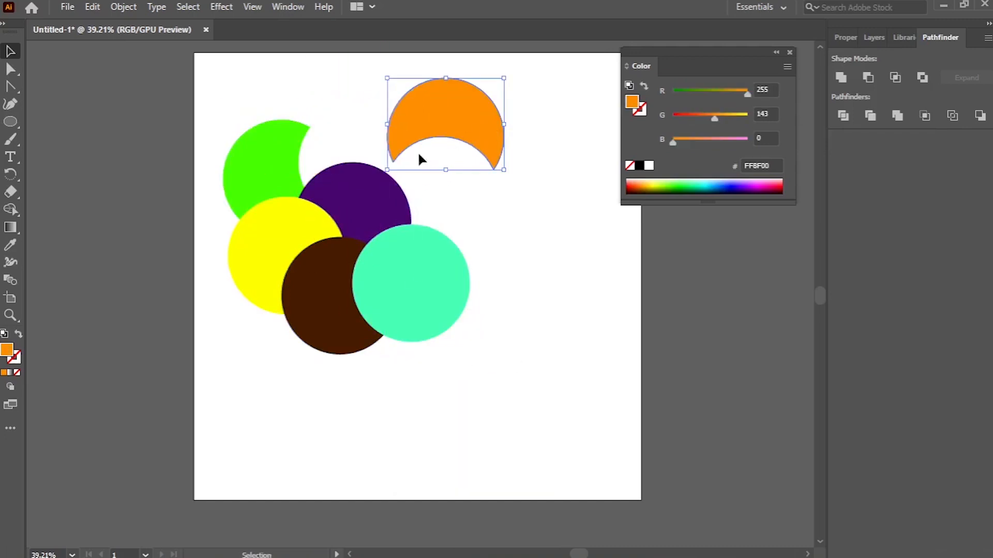
pyautogui.moveTo(268, 165); pyautogui.dragTo(282, 101)
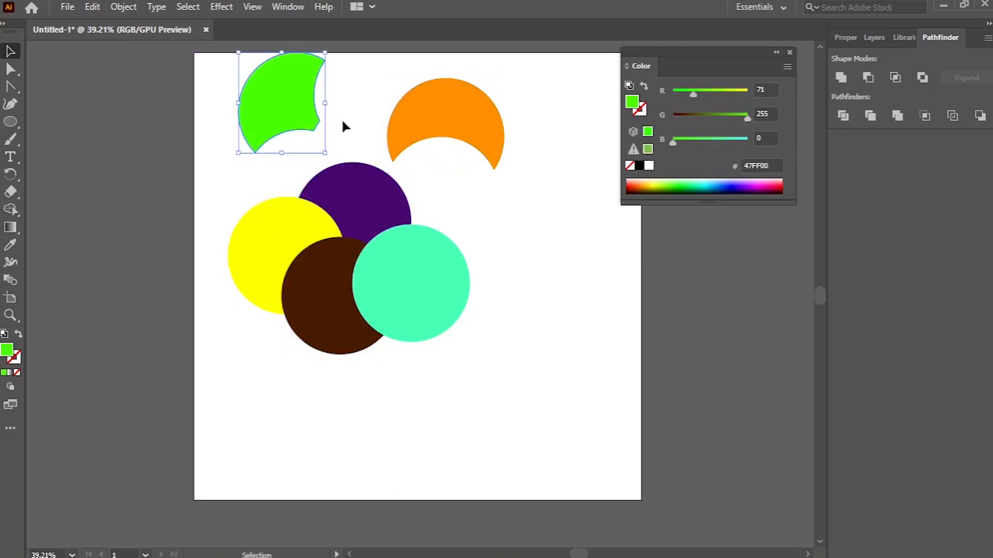
pyautogui.moveTo(289, 224); pyautogui.dragTo(233, 201)
pyautogui.moveTo(357, 212); pyautogui.dragTo(501, 232)
pyautogui.moveTo(399, 317); pyautogui.dragTo(476, 377)
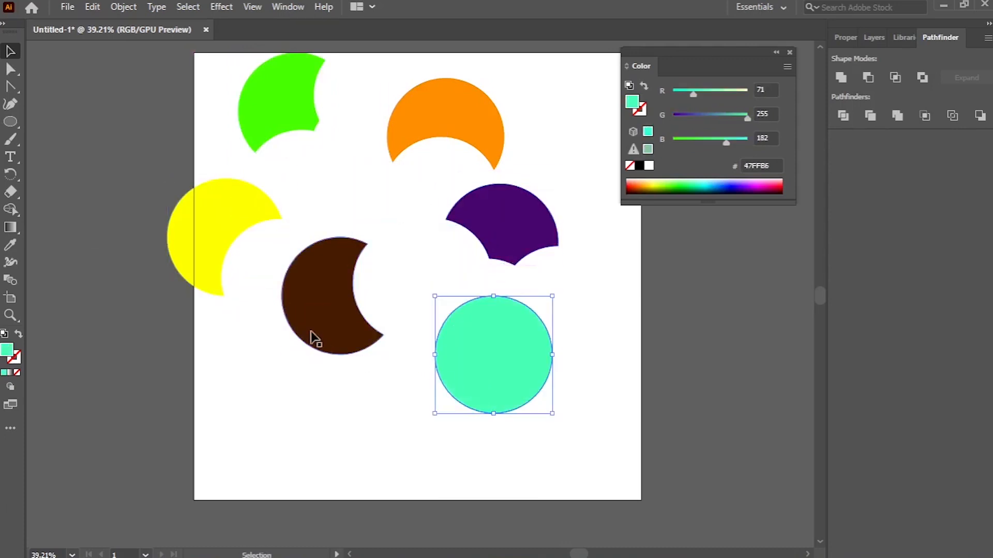
pyautogui.moveTo(300, 312); pyautogui.dragTo(267, 356)
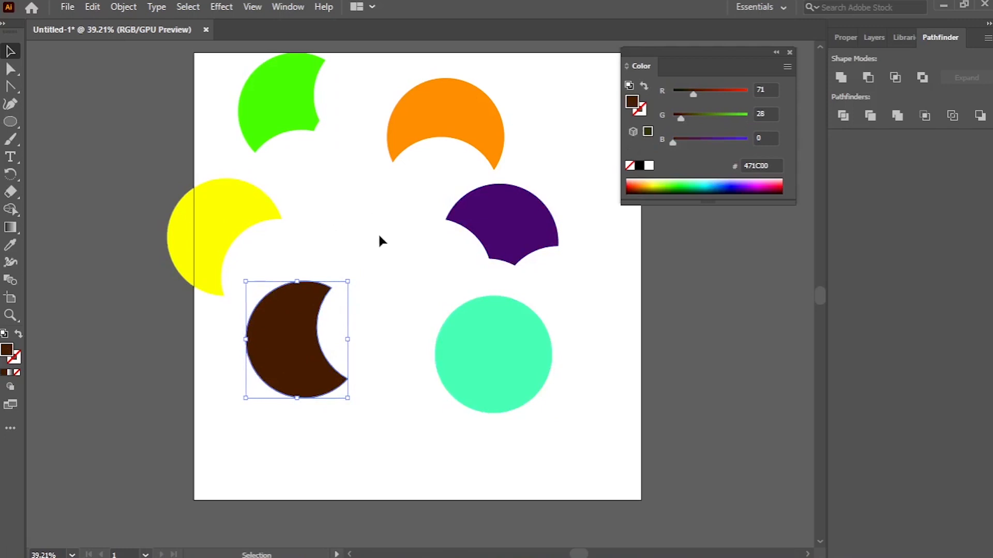
# Step: Undo the moves of the trimmed pieces and delete all the pieces from the artboard
pyautogui.hotkey('ctrl', 'z')
pyautogui.hotkey('ctrl', 'z')
pyautogui.hotkey('ctrl', 'z')
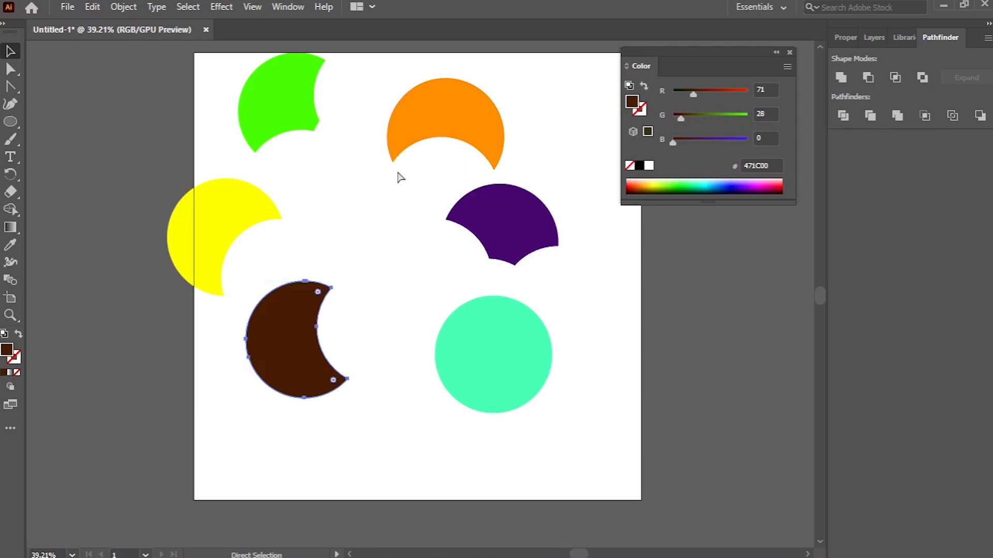
pyautogui.hotkey('ctrl', 'z')
pyautogui.hotkey('ctrl', 'z')
pyautogui.hotkey('ctrl', 'z')
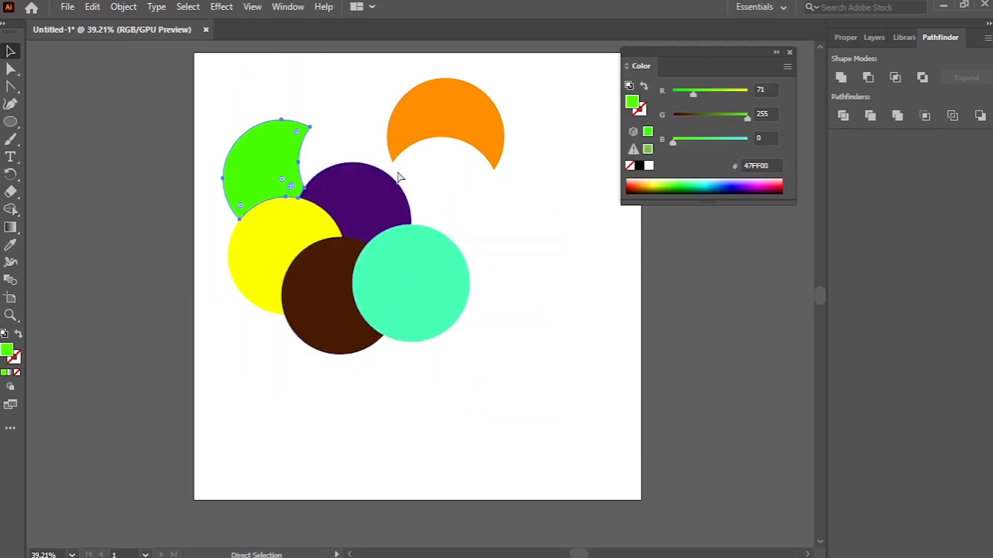
pyautogui.moveTo(208, 105); pyautogui.dragTo(474, 368)
pyautogui.press('Delete')
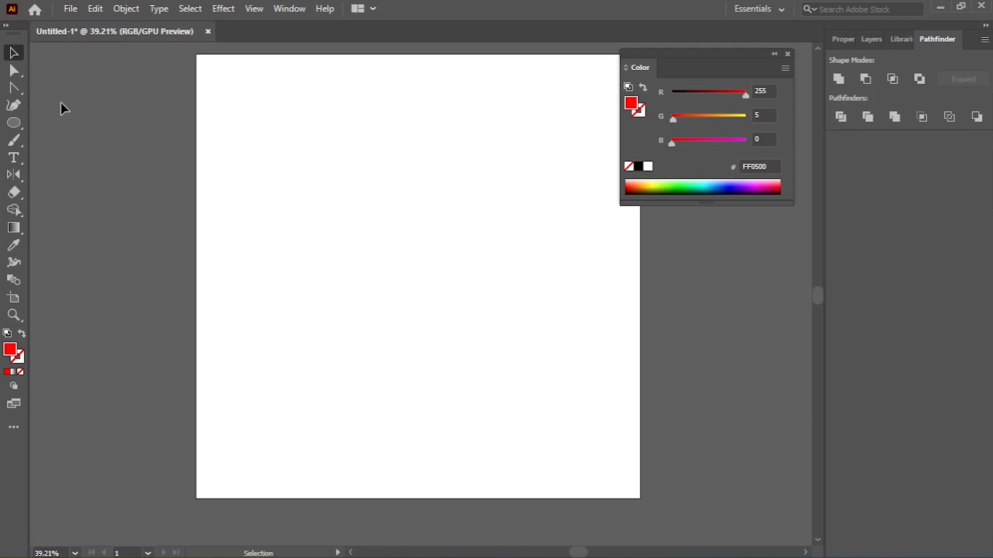
# Step: Draw a small red circle in the artboard's upper left and place an overlapping duplicate slightly below and to its right
pyautogui.click(15, 122)
pyautogui.moveTo(285, 148); pyautogui.dragTo(322, 183)
pyautogui.click(17, 55)
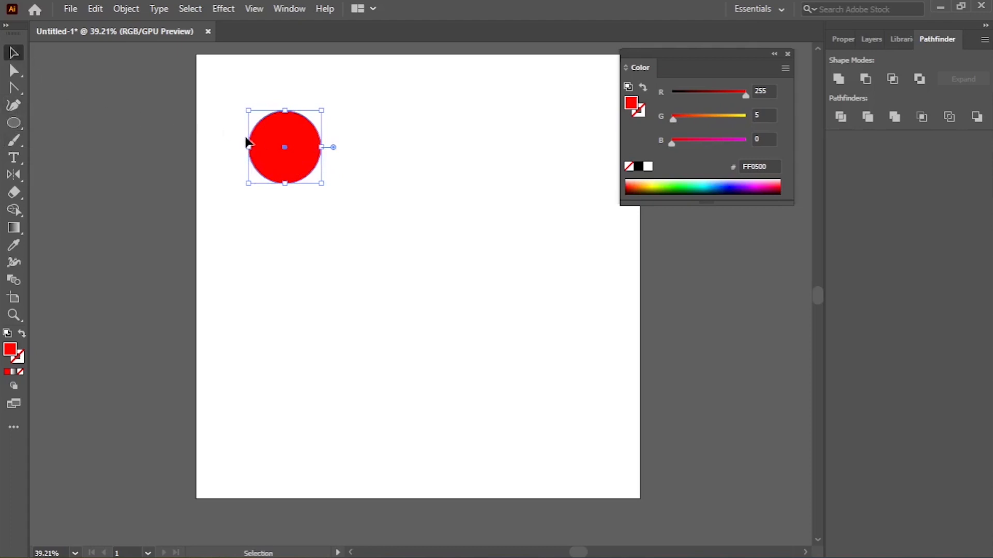
pyautogui.moveTo(287, 154); pyautogui.dragTo(323, 166)
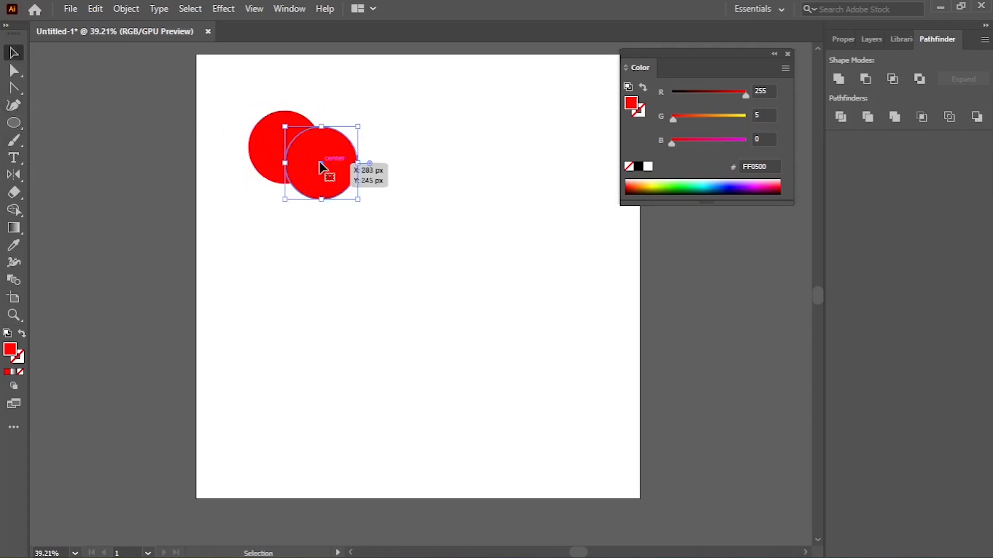
# Step: Try Merge and Unite on the two same-colored red circles to compare them, undoing each operation
pyautogui.moveTo(233, 91); pyautogui.dragTo(397, 248)
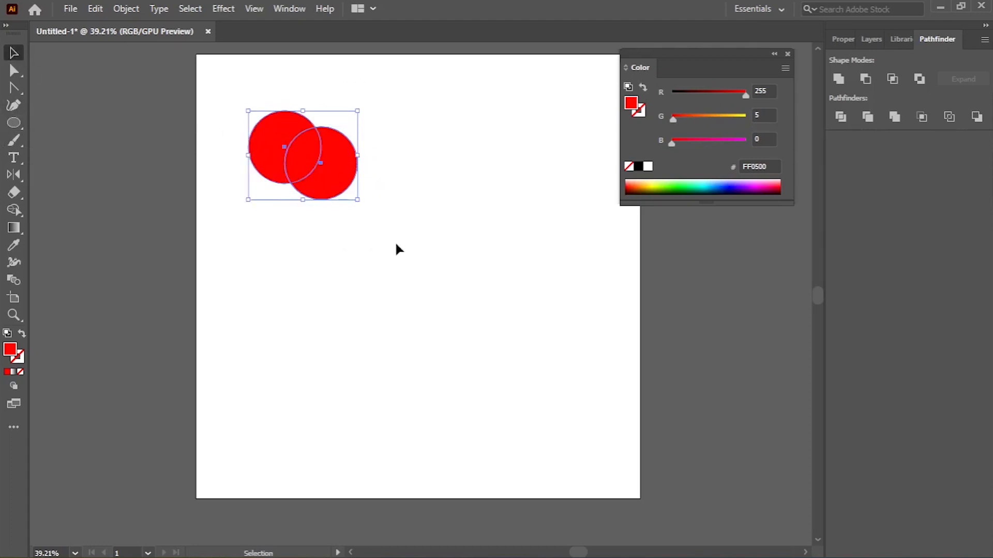
pyautogui.click(894, 117)
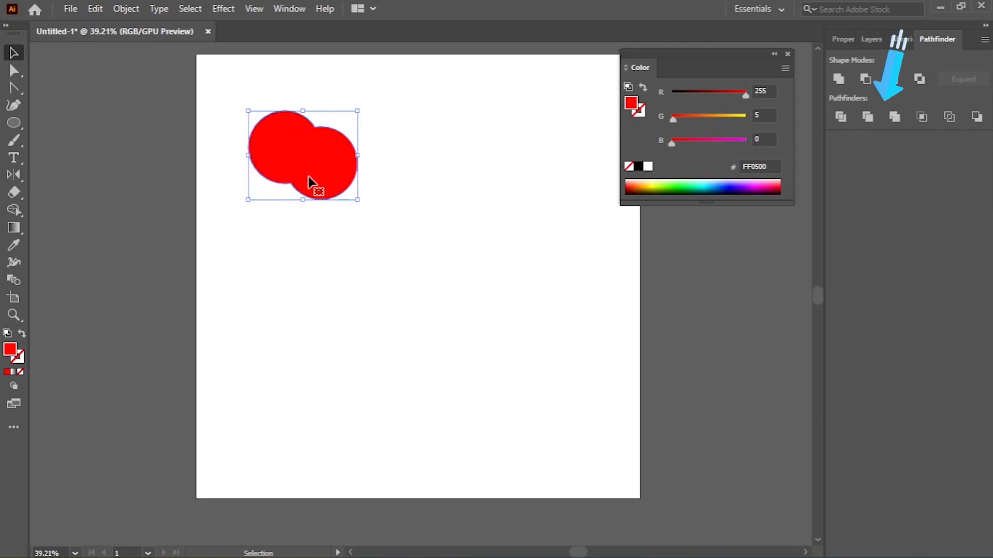
pyautogui.hotkey('ctrl', 'z')
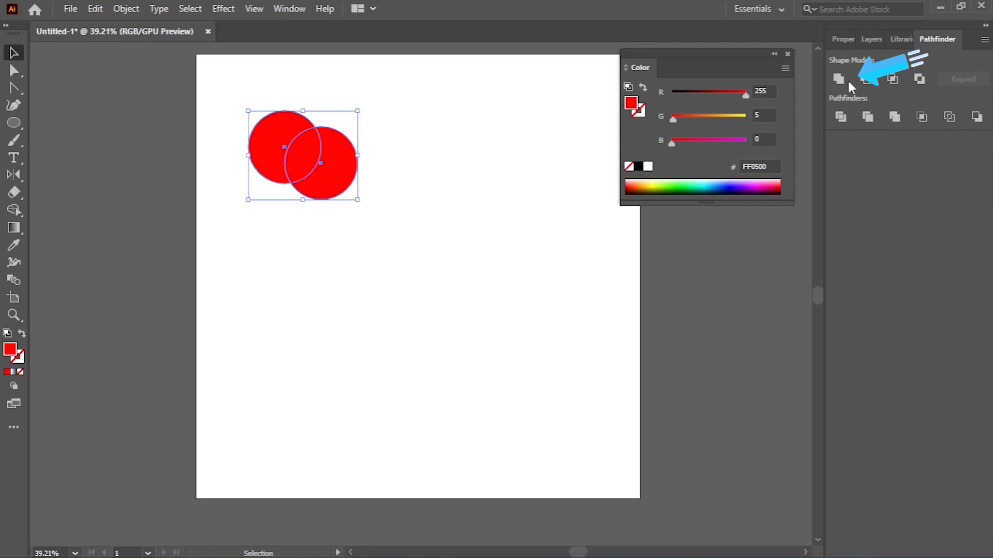
pyautogui.click(844, 82)
pyautogui.hotkey('ctrl', 'z')
pyautogui.click(894, 119)
pyautogui.hotkey('ctrl', 'z')
# Step: Recolor the front red circle magenta by setting its blue value to 205
pyautogui.click(361, 222)
pyautogui.click(343, 184)
pyautogui.moveTo(674, 147); pyautogui.dragTo(731, 149)
pyautogui.click(449, 169)
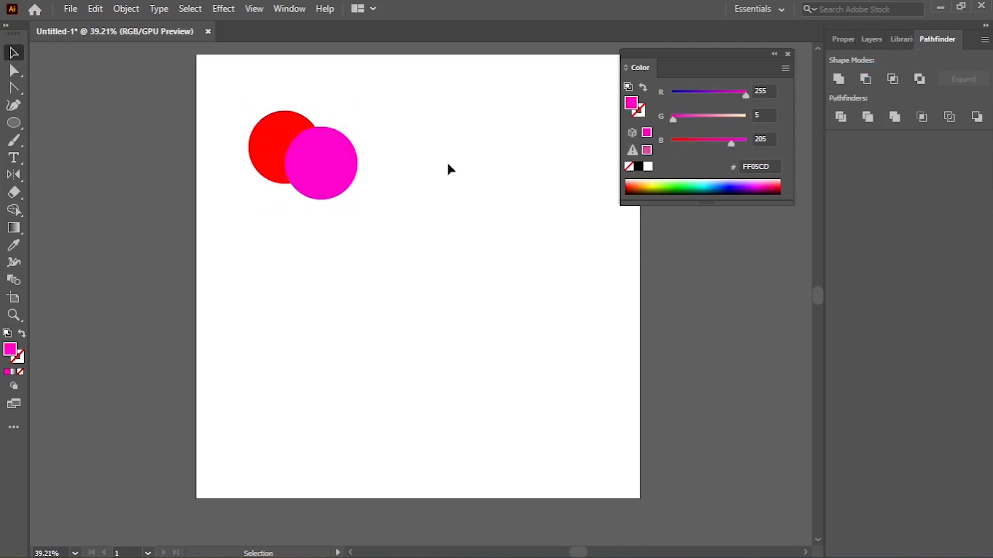
# Step: Apply Merge to the red and magenta circles, try pulling the magenta circle away, and undo that move
pyautogui.moveTo(239, 98); pyautogui.dragTo(409, 226)
pyautogui.click(893, 118)
pyautogui.click(304, 159)
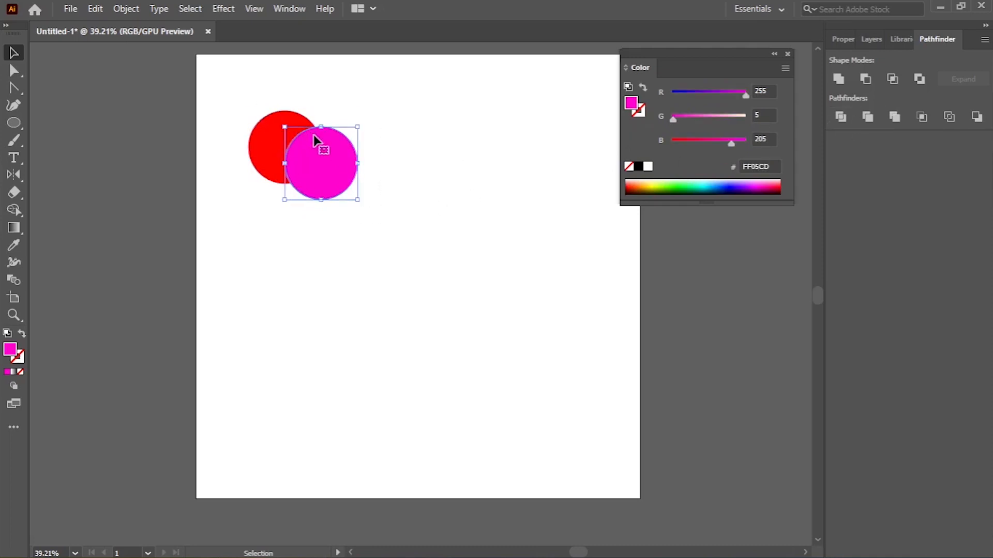
pyautogui.moveTo(312, 160); pyautogui.dragTo(428, 177)
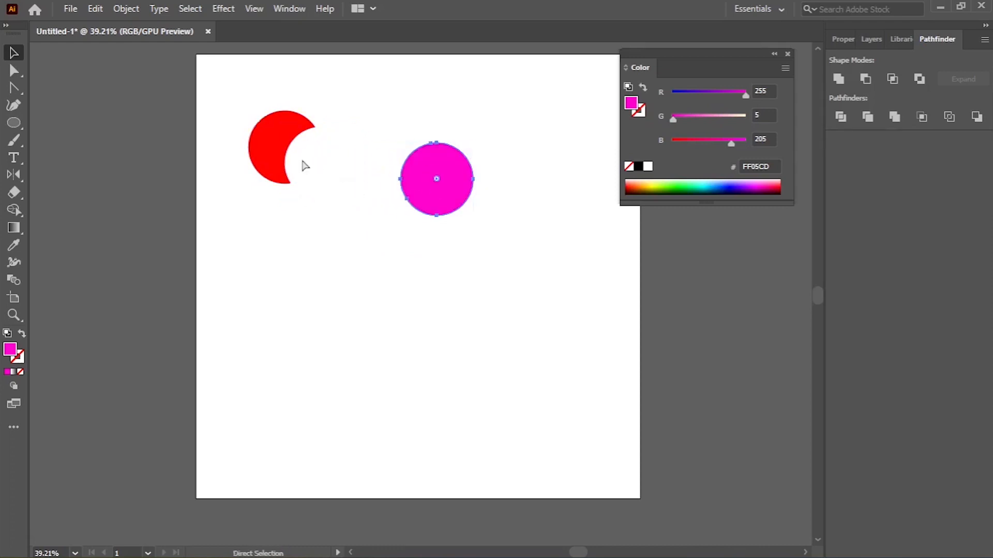
pyautogui.hotkey('ctrl', 'z')
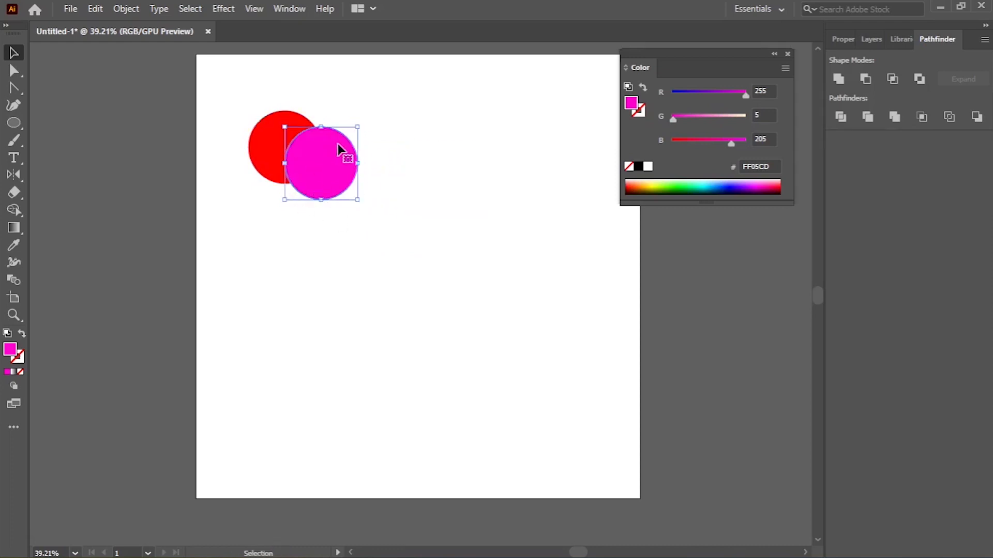
pyautogui.click(354, 247)
pyautogui.moveTo(228, 86); pyautogui.dragTo(392, 217)
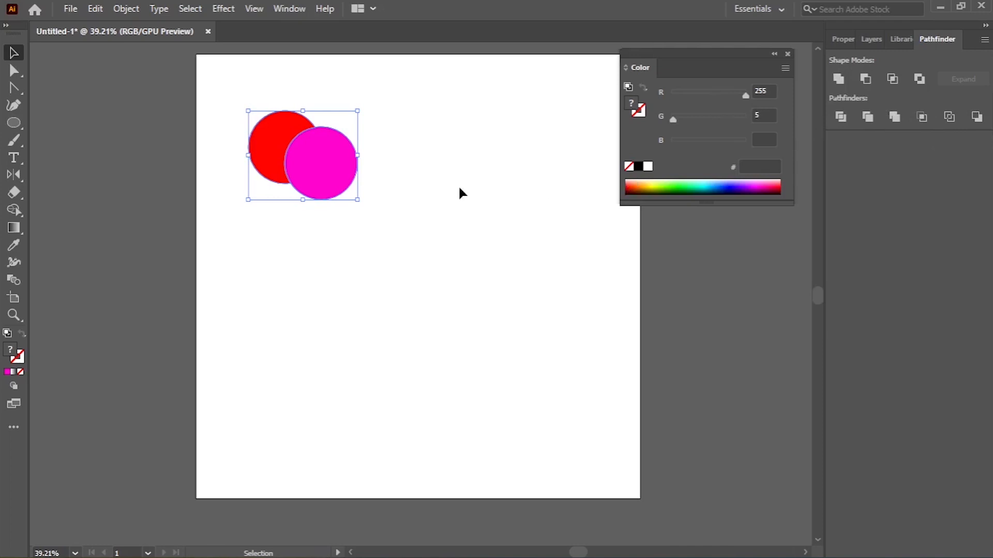
pyautogui.click(444, 192)
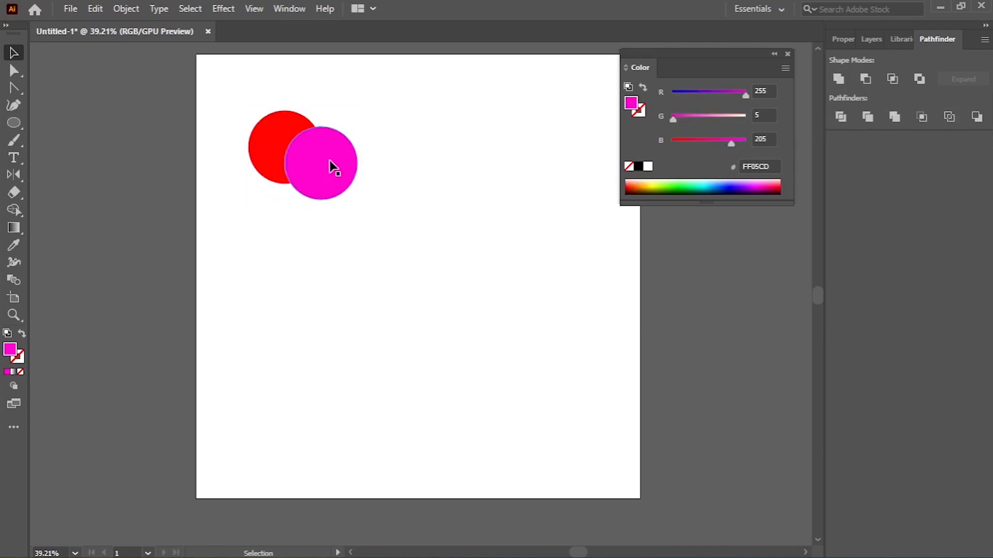
pyautogui.moveTo(231, 83); pyautogui.dragTo(407, 222)
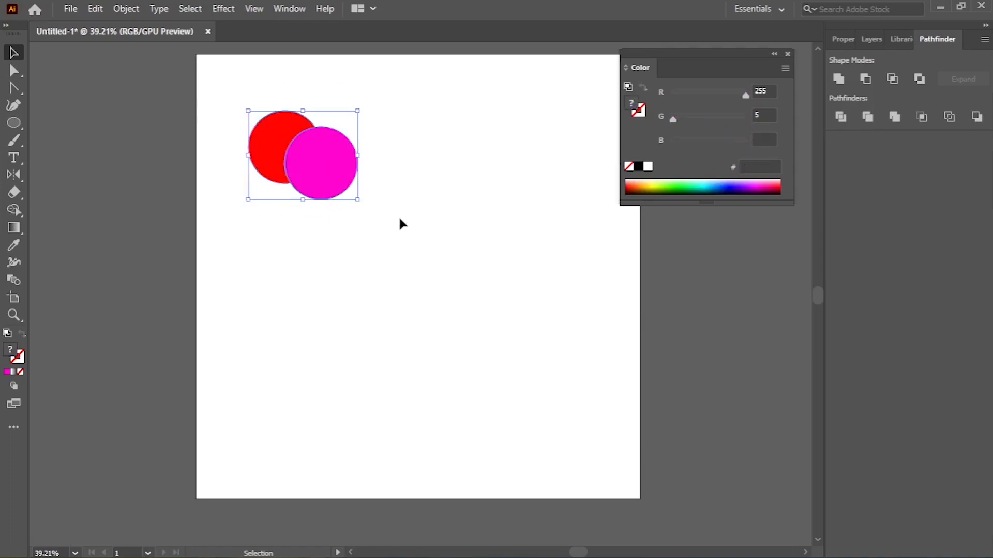
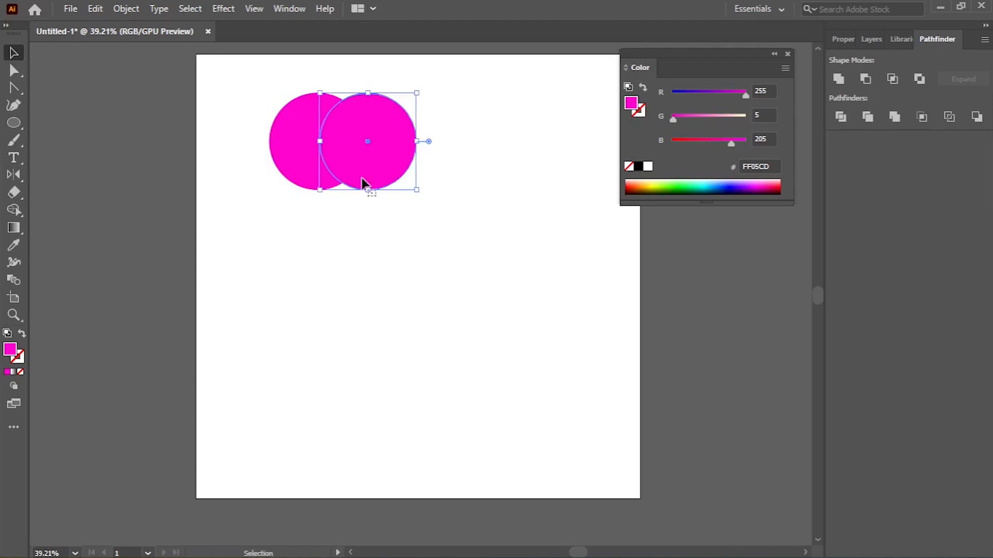
# Step: Try Intersect on the two overlapping magenta circles and undo it
pyautogui.moveTo(259, 78); pyautogui.dragTo(450, 204)
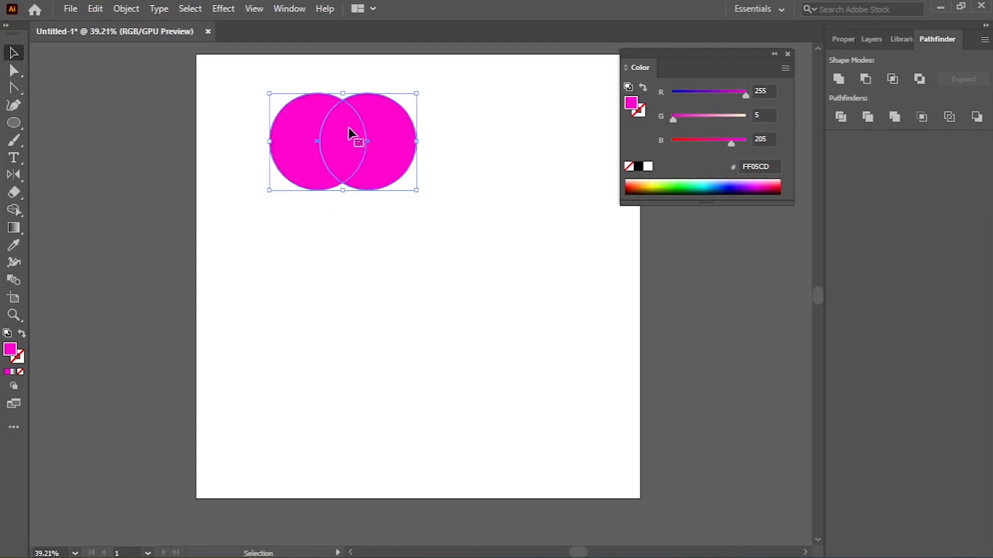
pyautogui.click(893, 81)
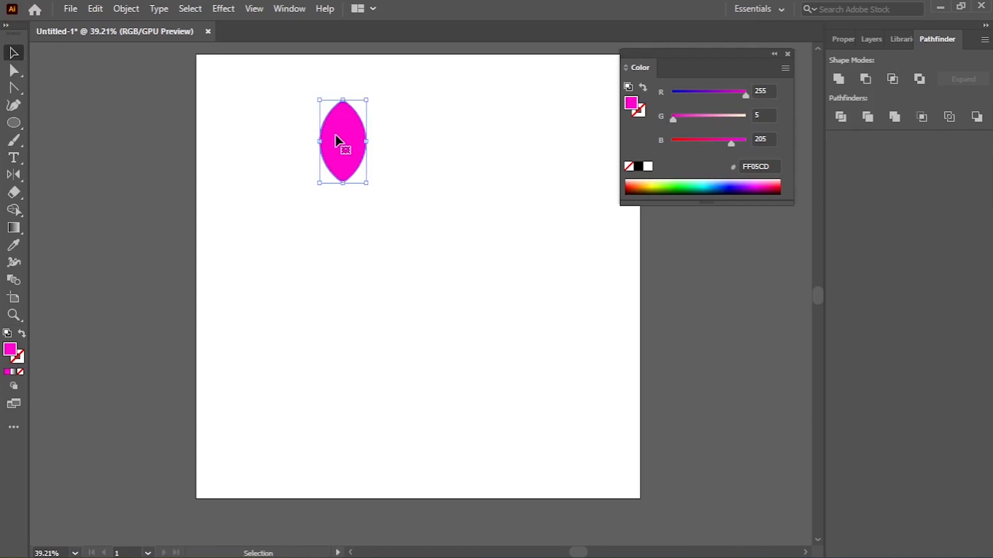
pyautogui.hotkey('ctrl', 'z')
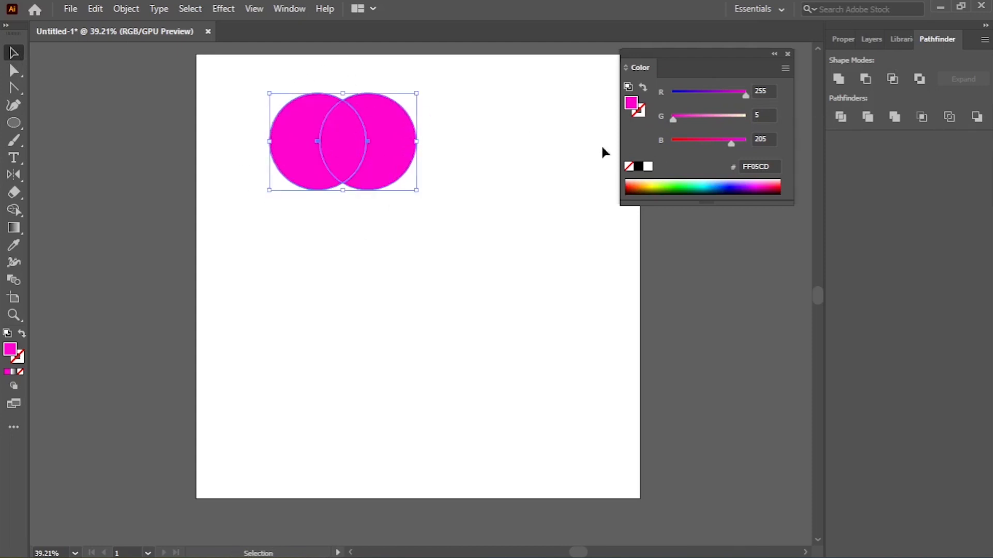
# Step: Try Crop and Outline on the two overlapping magenta circles, reverting each operation
pyautogui.click(922, 117)
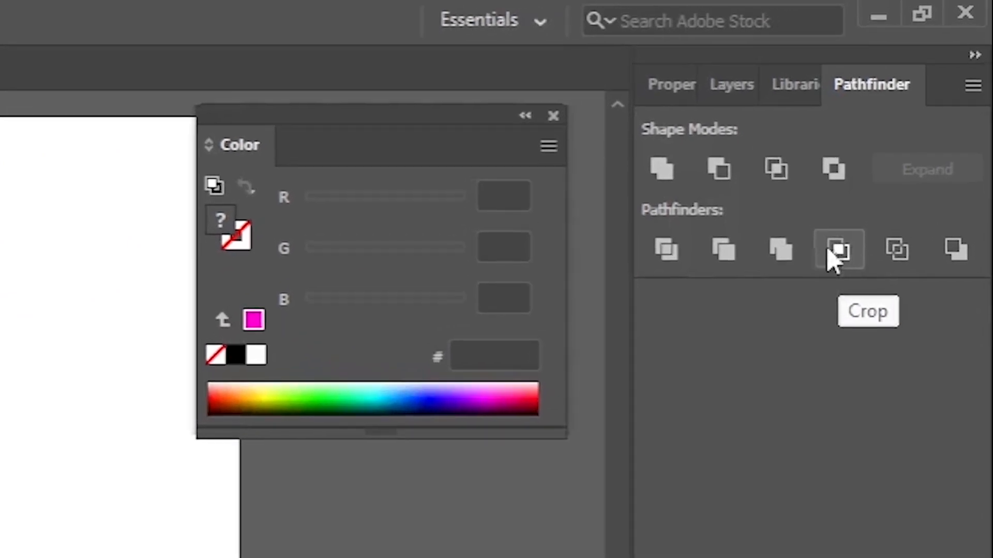
pyautogui.click(838, 251)
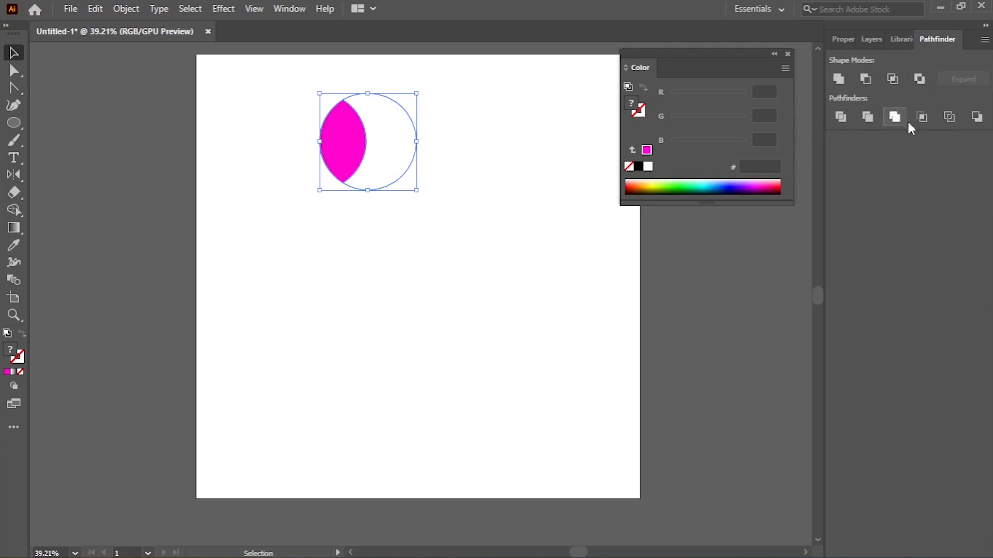
pyautogui.hotkey('ctrl', 'z')
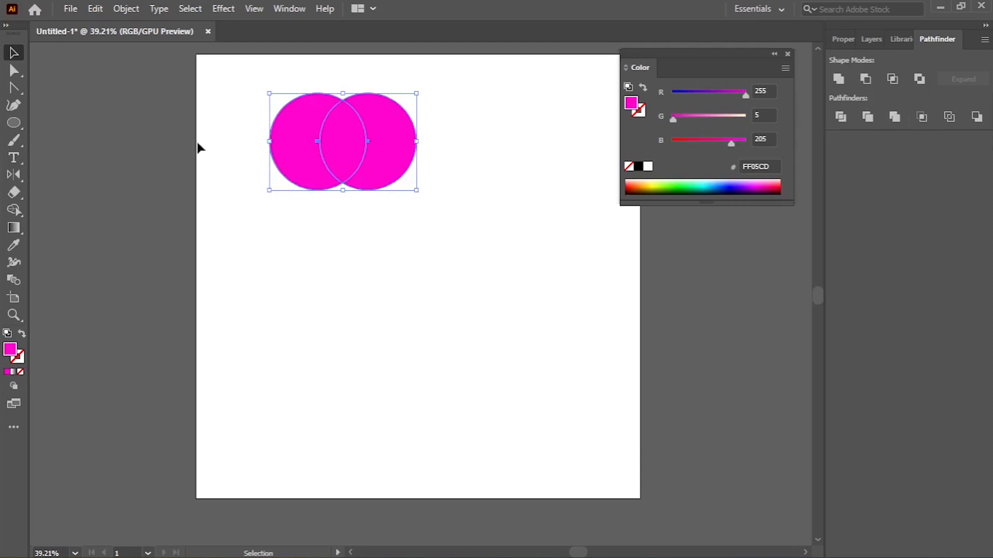
pyautogui.click(952, 119)
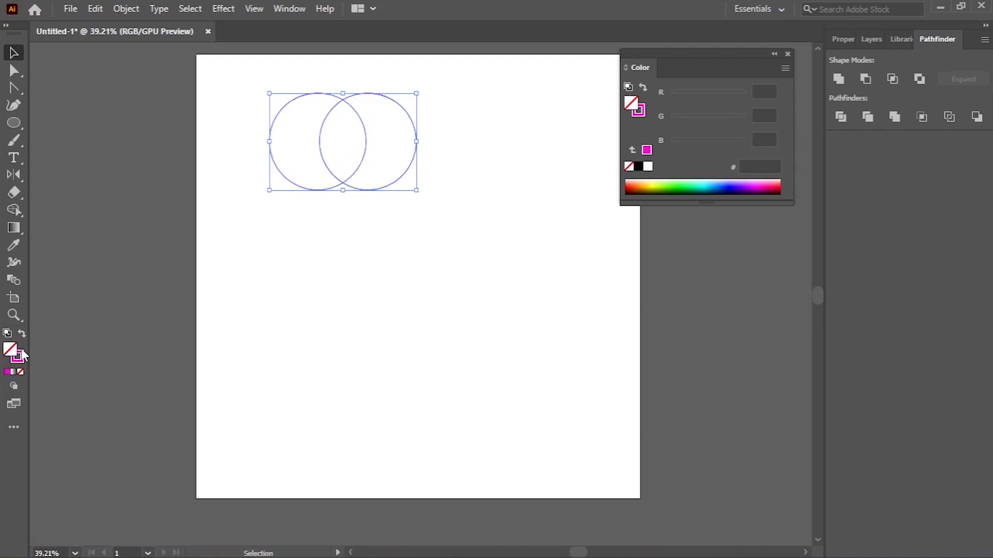
pyautogui.hotkey('shift', 'x')
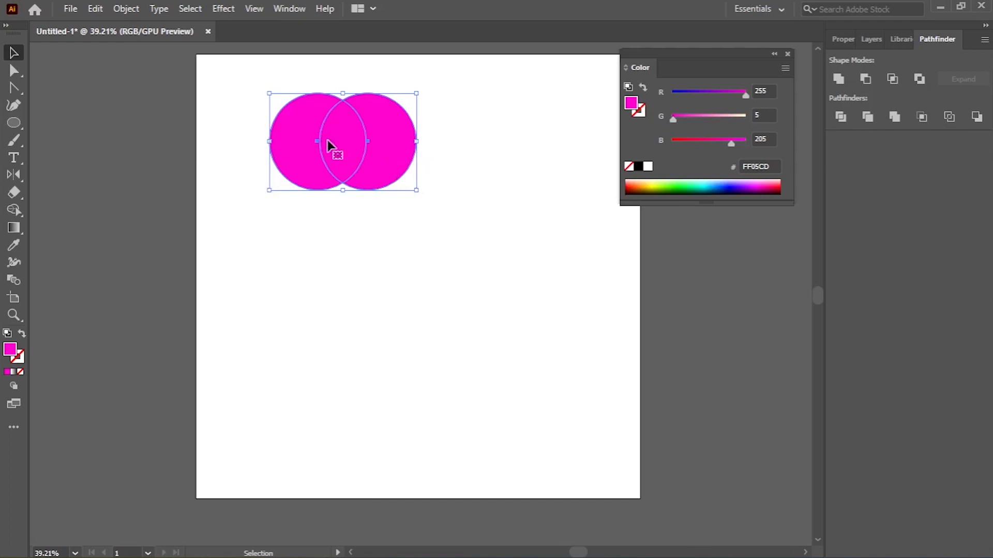
# Step: Recolor the back magenta circle red by setting its blue value to 0
pyautogui.click(301, 161)
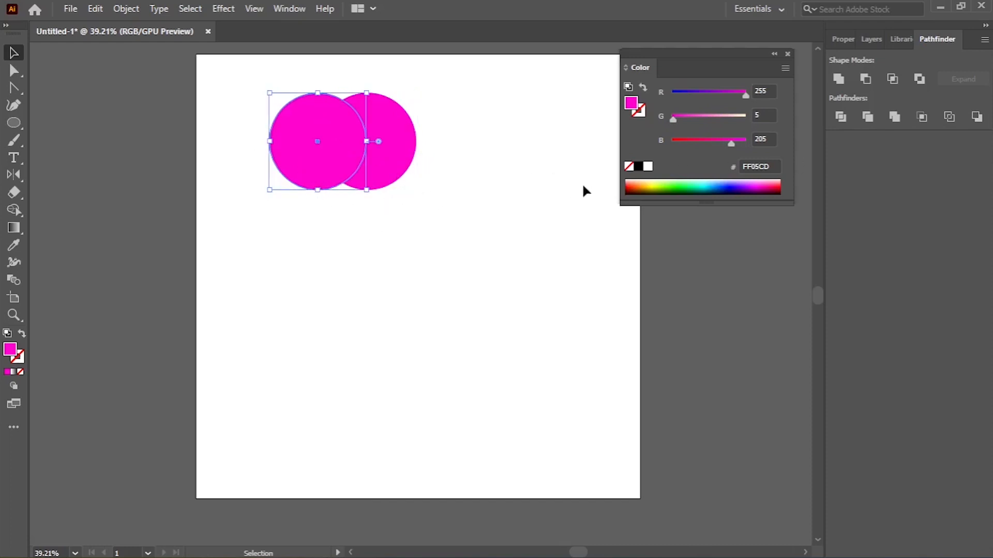
pyautogui.moveTo(732, 143); pyautogui.dragTo(672, 144)
pyautogui.click(418, 189)
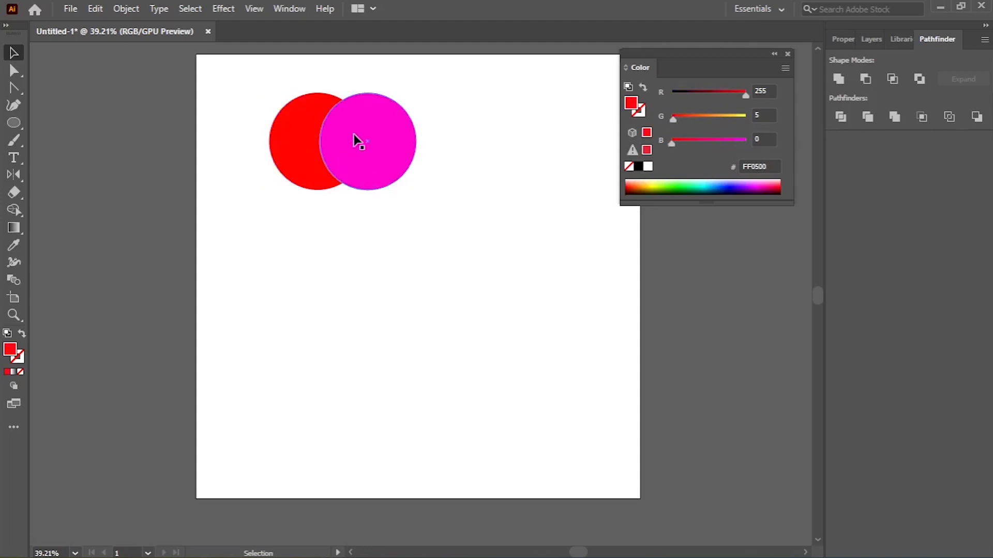
# Step: Try Minus Back on the red and magenta circles, move the resulting crescent away, and undo both actions
pyautogui.moveTo(261, 94); pyautogui.dragTo(448, 236)
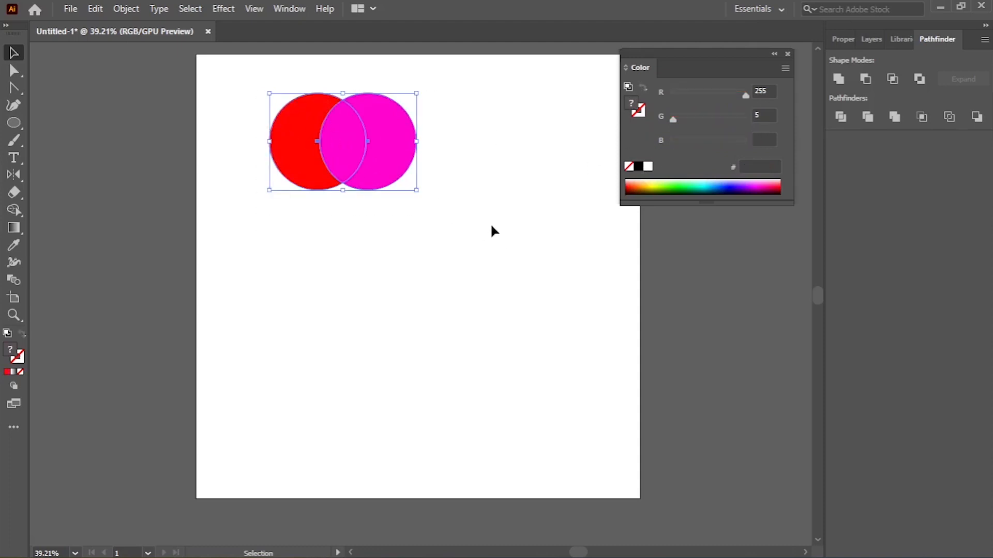
pyautogui.click(977, 117)
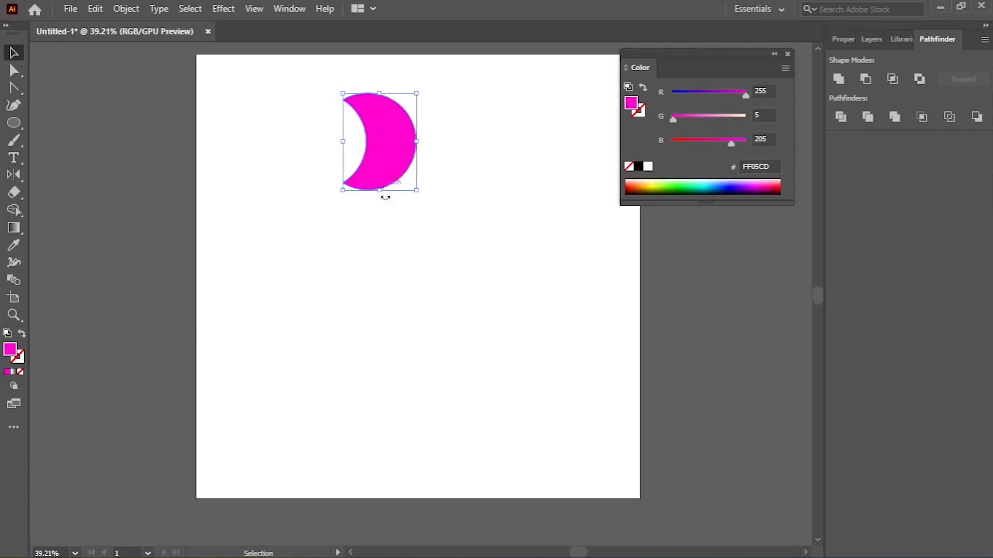
pyautogui.moveTo(383, 177); pyautogui.dragTo(443, 259)
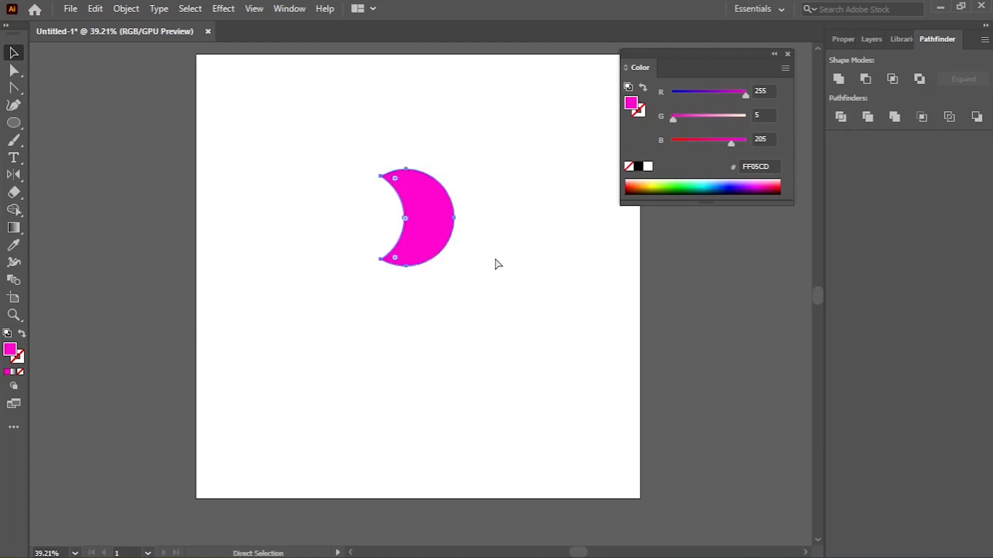
pyautogui.hotkey('ctrl', 'z')
pyautogui.hotkey('ctrl', 'z')
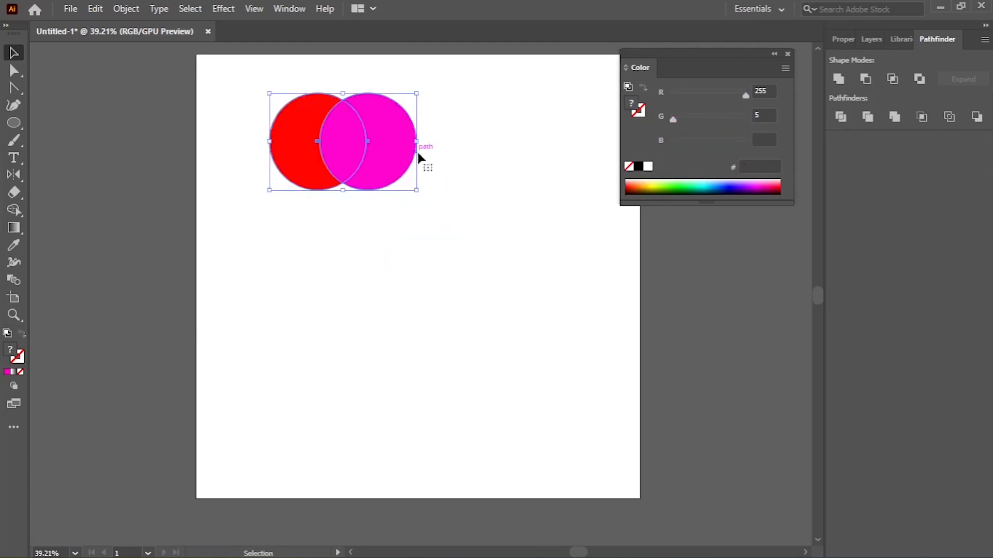
# Step: Try Minus Front and Minus Back on the red and magenta circles to compare them, undoing each operation
pyautogui.click(860, 84)
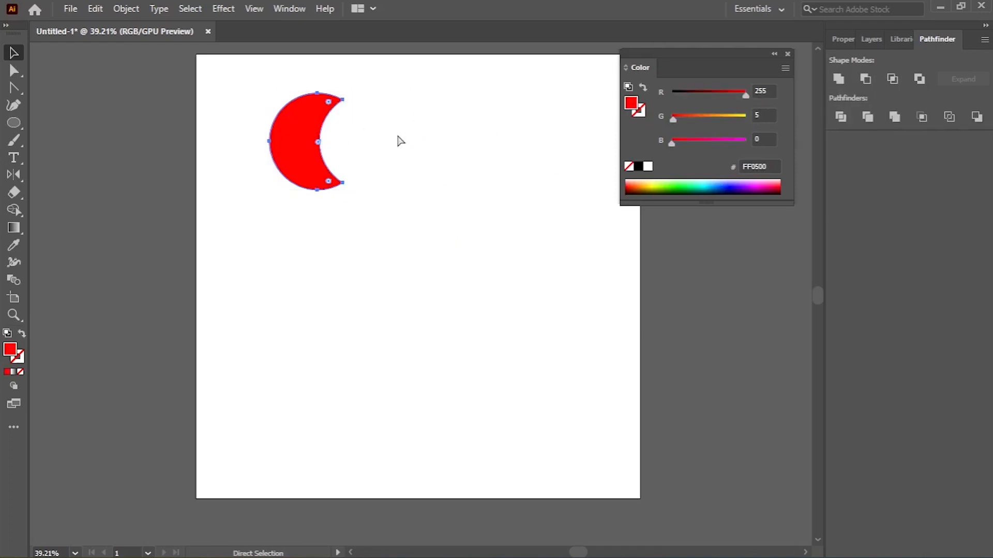
pyautogui.hotkey('ctrl', 'z')
pyautogui.click(977, 117)
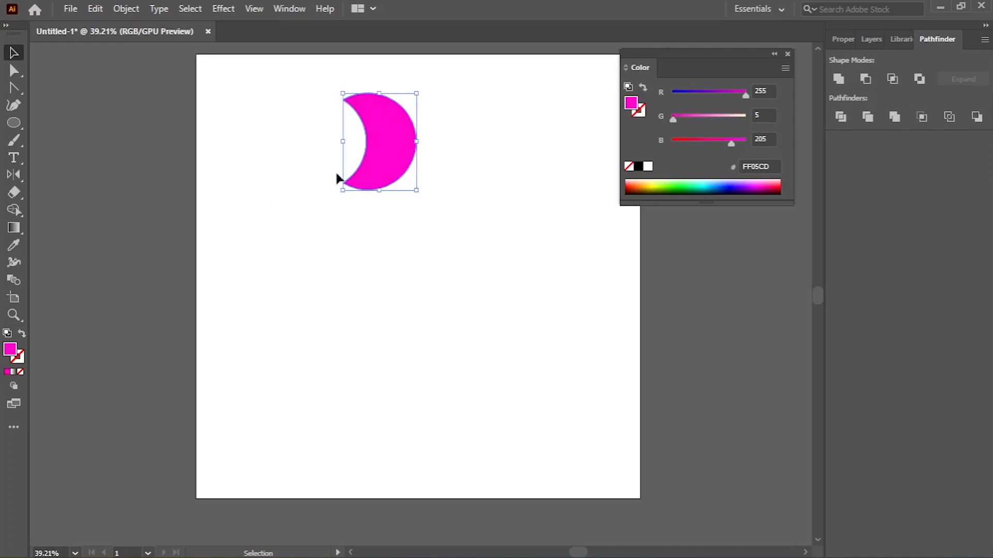
pyautogui.hotkey('ctrl', 'z')
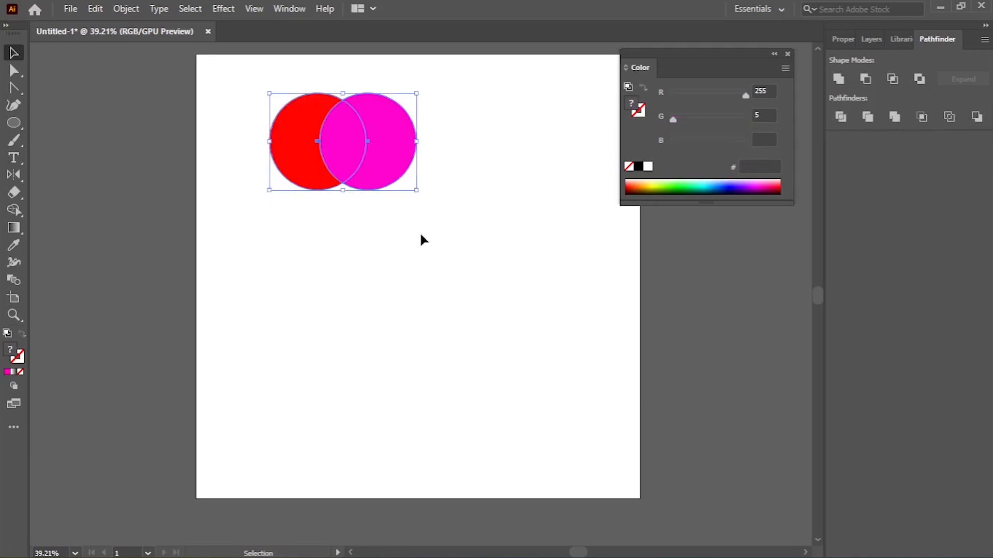
# Step: Delete the red and magenta circles and draw a new circle about 332 px across in the artboard's upper middle
pyautogui.press('Delete')
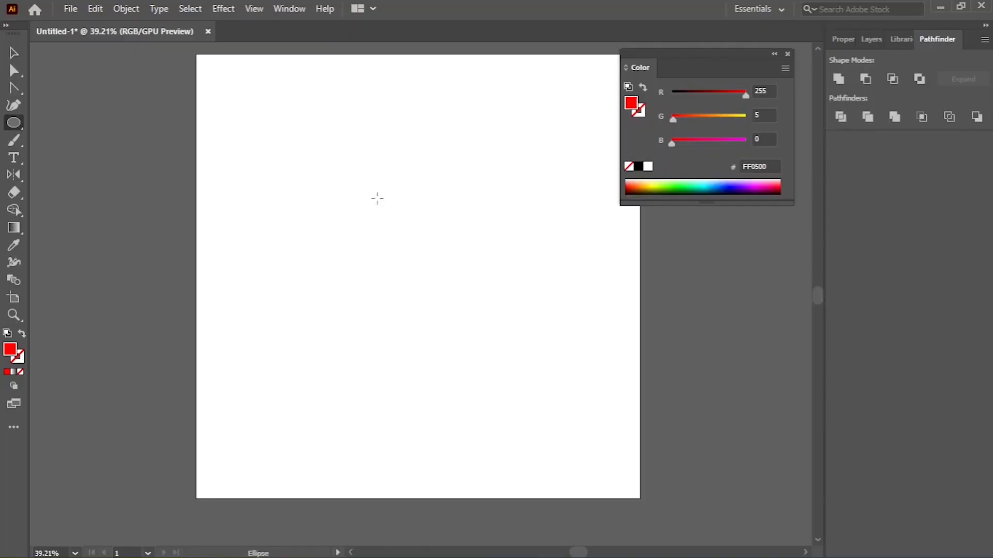
pyautogui.moveTo(389, 192); pyautogui.dragTo(464, 264)
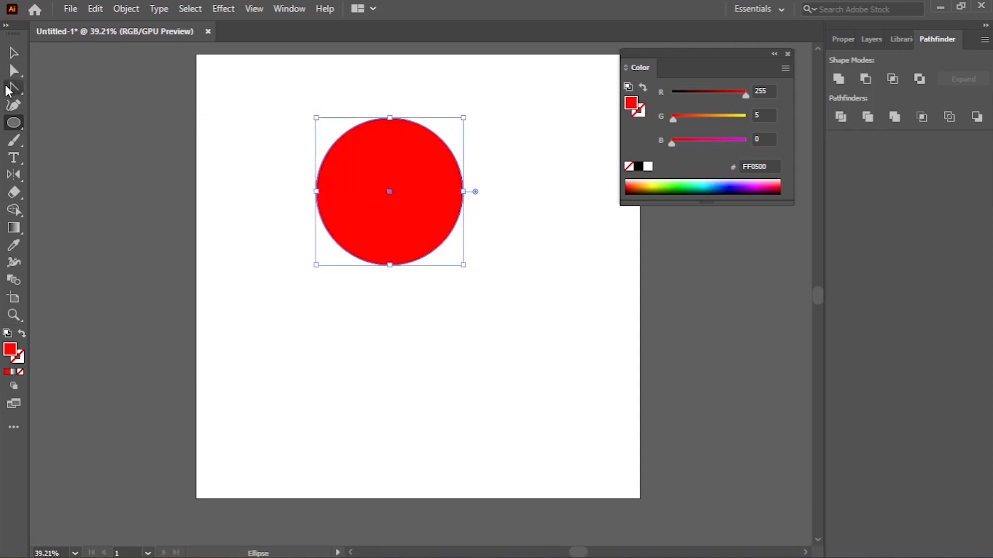
# Step: Give the new circle the default black stroke with no fill and deselect it
pyautogui.click(8, 335)
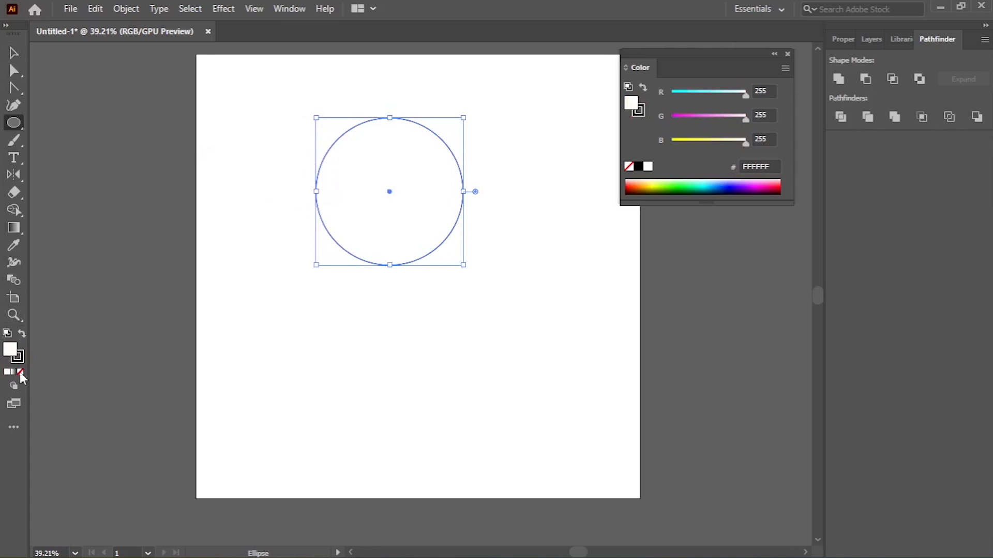
pyautogui.click(20, 372)
pyautogui.click(369, 370)
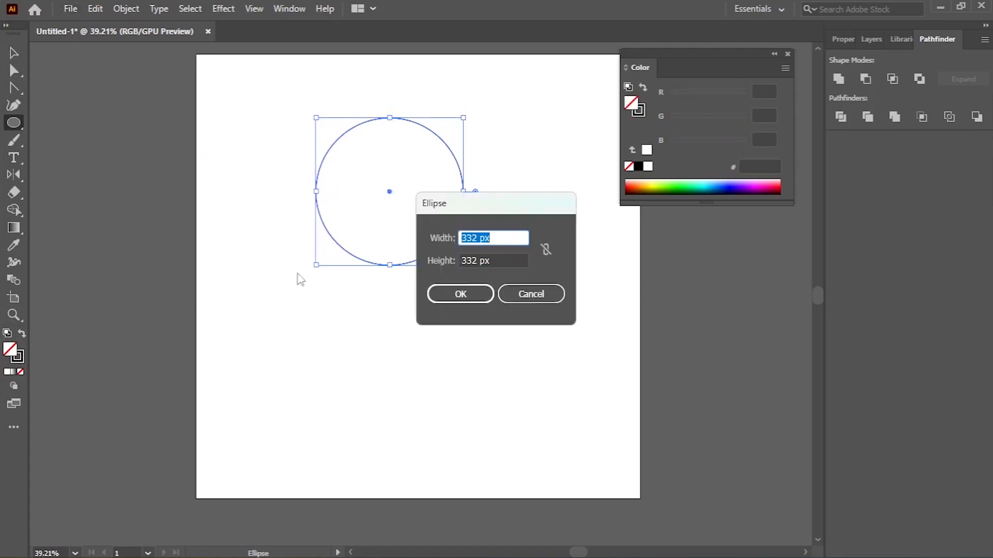
pyautogui.click(530, 295)
pyautogui.click(14, 52)
pyautogui.click(303, 180)
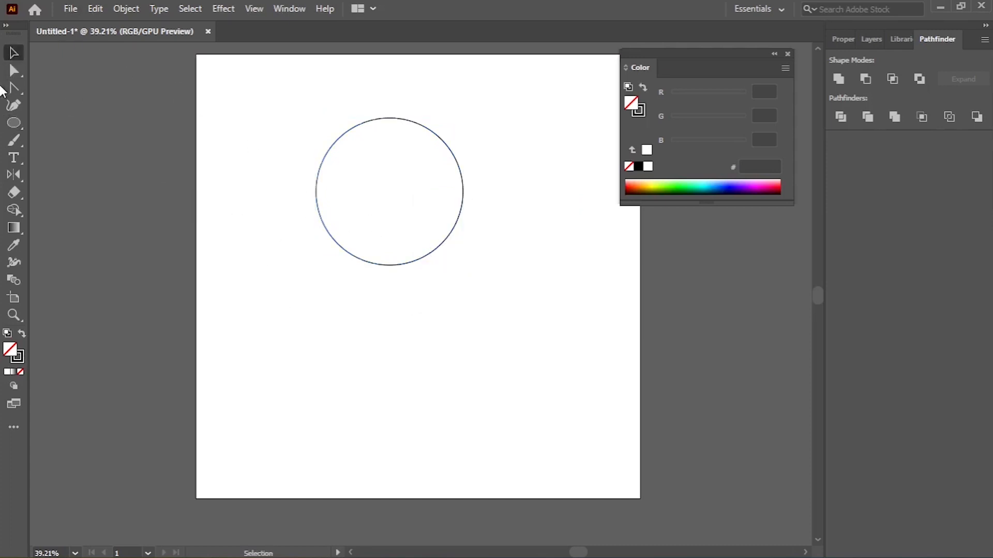
# Step: Draw a small upright ellipse centered on the large circle's top anchor point
pyautogui.click(13, 124)
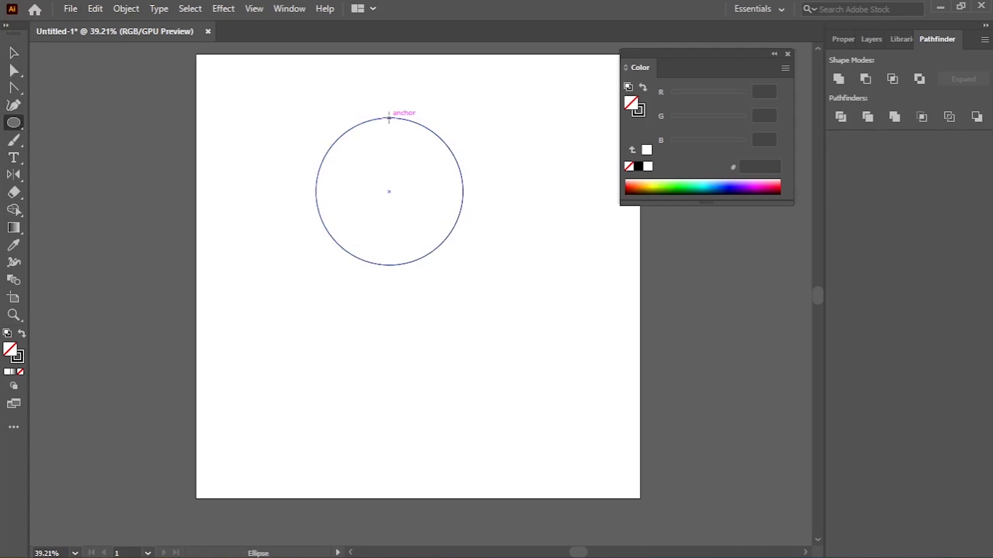
pyautogui.moveTo(389, 117); pyautogui.dragTo(406, 144)
pyautogui.click(13, 52)
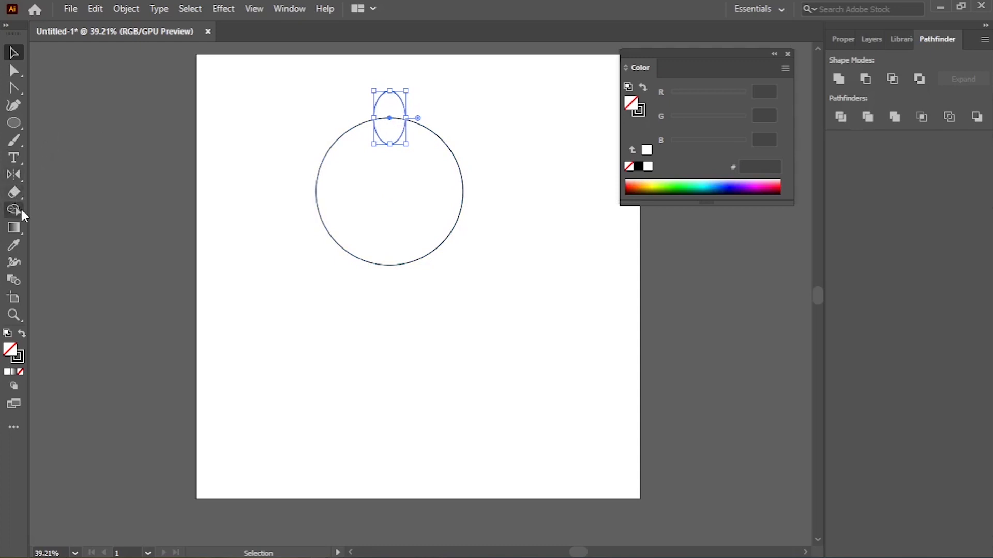
# Step: Create a copy of the small ellipse rotated 45° about the large circle's center
pyautogui.click(11, 176)
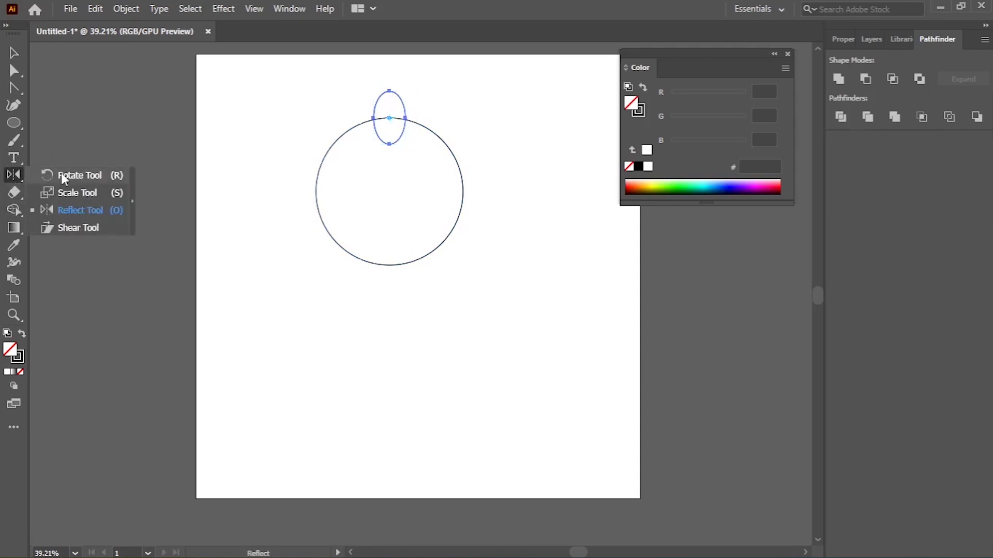
pyautogui.click(61, 174)
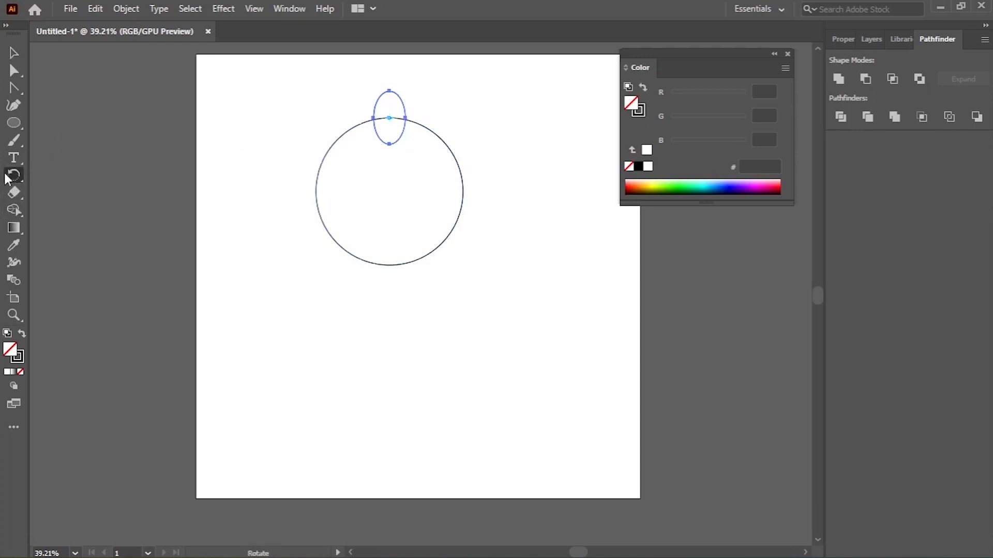
pyautogui.keyDown('alt'); pyautogui.click(389, 192); pyautogui.keyUp('alt')
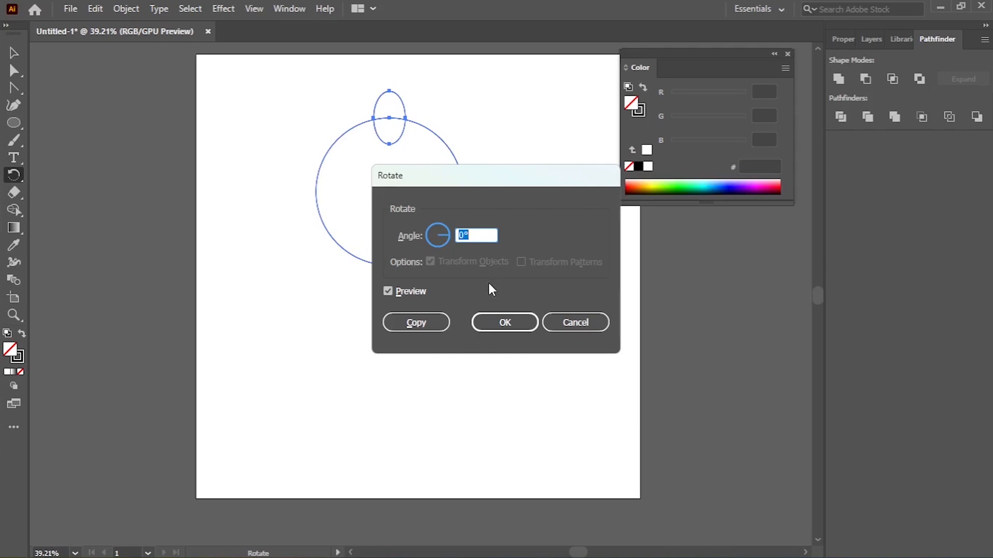
pyautogui.write('45')
pyautogui.click(410, 325)
pyautogui.press('ctrl')
pyautogui.hotkey('ctrl', 'z')
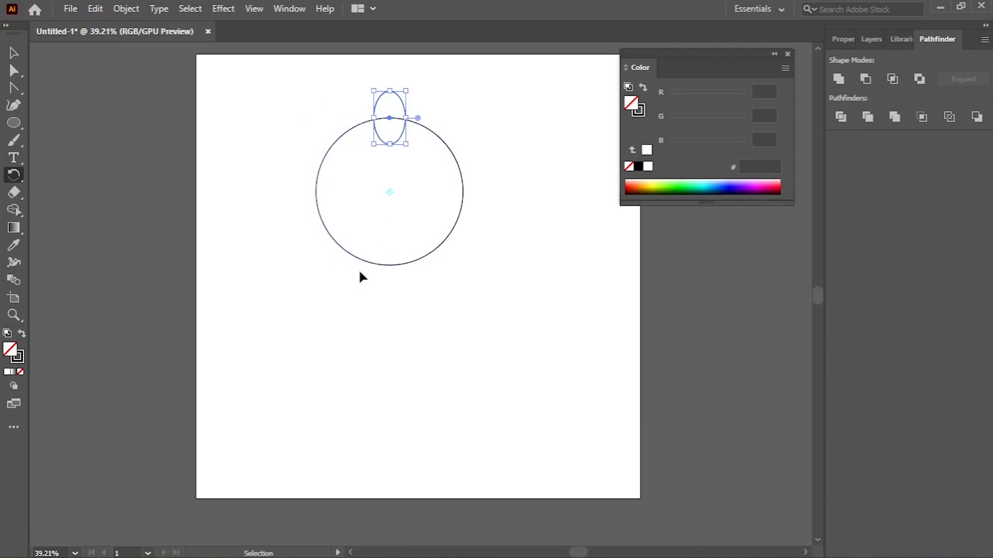
pyautogui.hotkey('ctrl', 'shift', 'z')
# Step: Repeat the rotated copy six times so that eight ellipses surround the large circle, and clear the selection
pyautogui.press('ctrl')
pyautogui.hotkey('ctrl', 'd')
pyautogui.hotkey('ctrl', 'd')
pyautogui.hotkey('ctrl', 'd')
pyautogui.hotkey('ctrl', 'd')
pyautogui.hotkey('ctrl', 'd')
pyautogui.hotkey('ctrl', 'd')
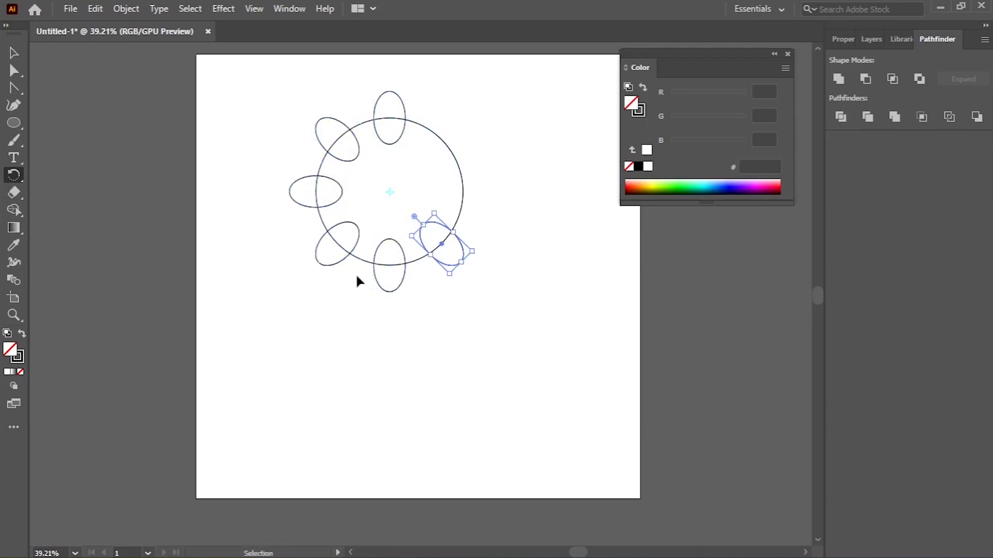
pyautogui.press('v')
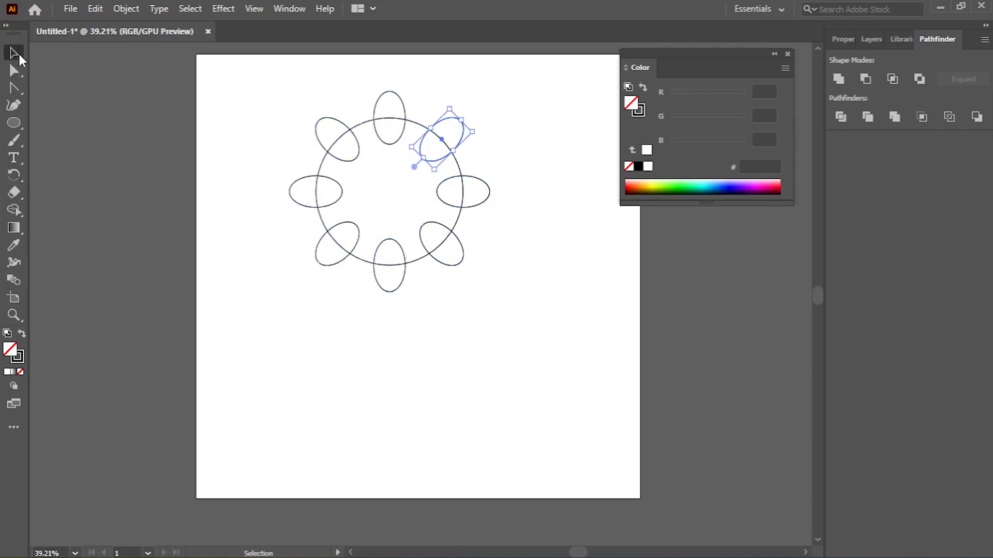
pyautogui.click(378, 306)
# Step: Draw a small circle centered inside the large circle and select all the shapes of the ring
pyautogui.click(10, 124)
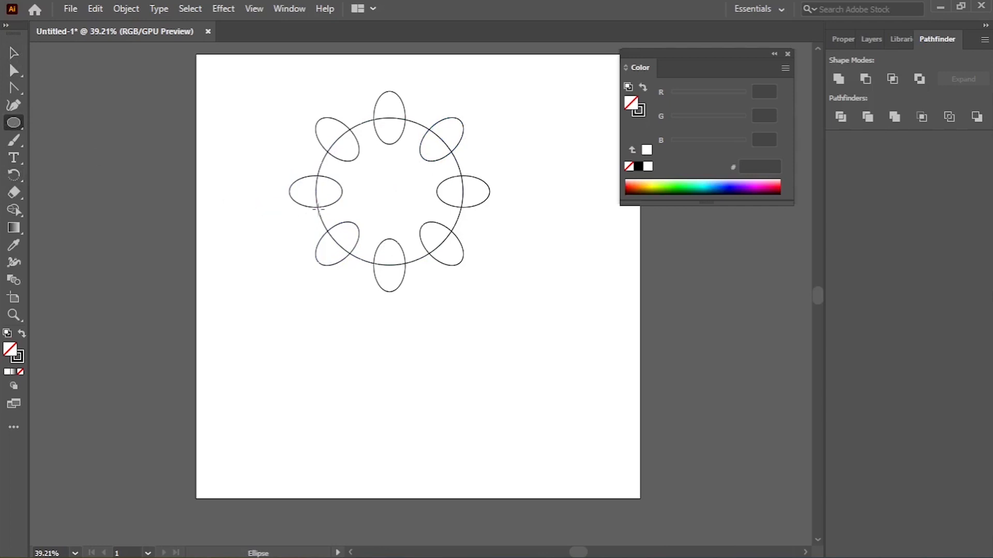
pyautogui.moveTo(390, 192); pyautogui.dragTo(412, 213)
pyautogui.click(10, 57)
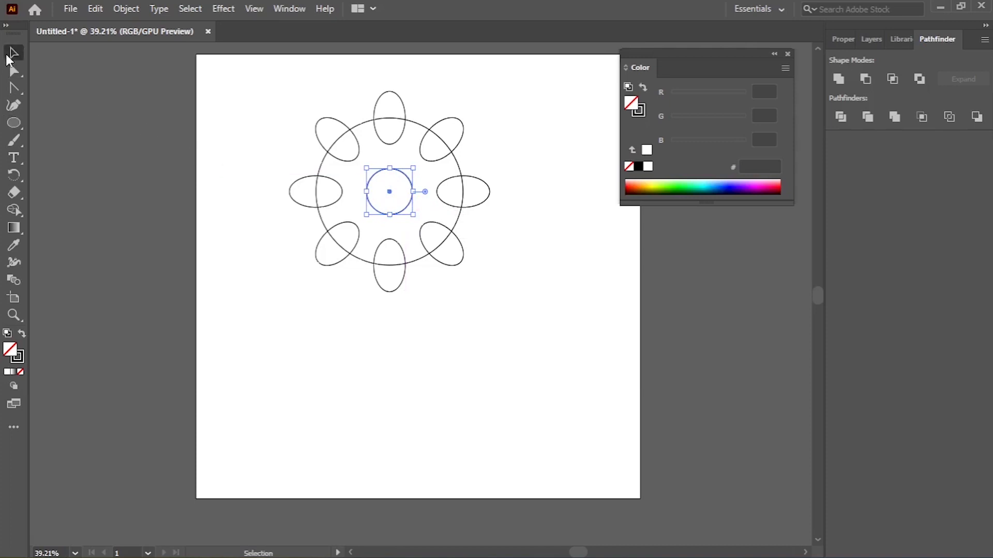
pyautogui.moveTo(239, 105); pyautogui.dragTo(507, 298)
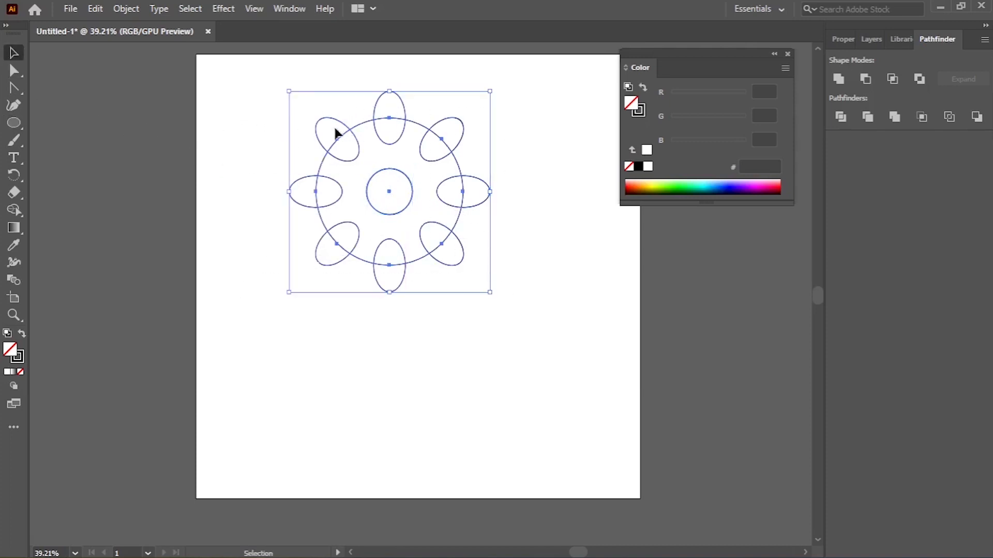
pyautogui.click(14, 209)
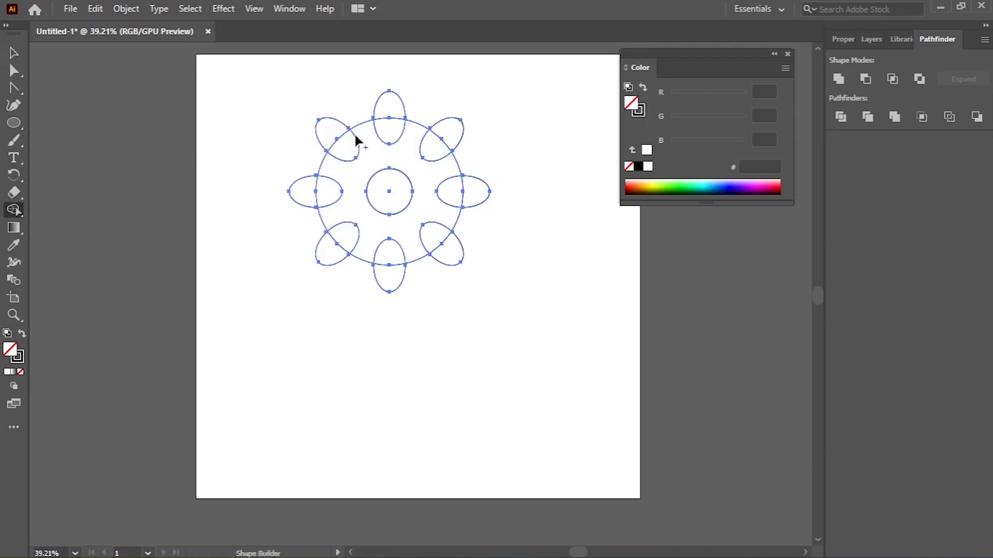
pyautogui.moveTo(333, 120)
pyautogui.mouseDown()
pyautogui.moveTo(353, 147)
pyautogui.moveTo(409, 124)
pyautogui.moveTo(397, 120)
pyautogui.mouseUp()
pyautogui.click(19, 54)
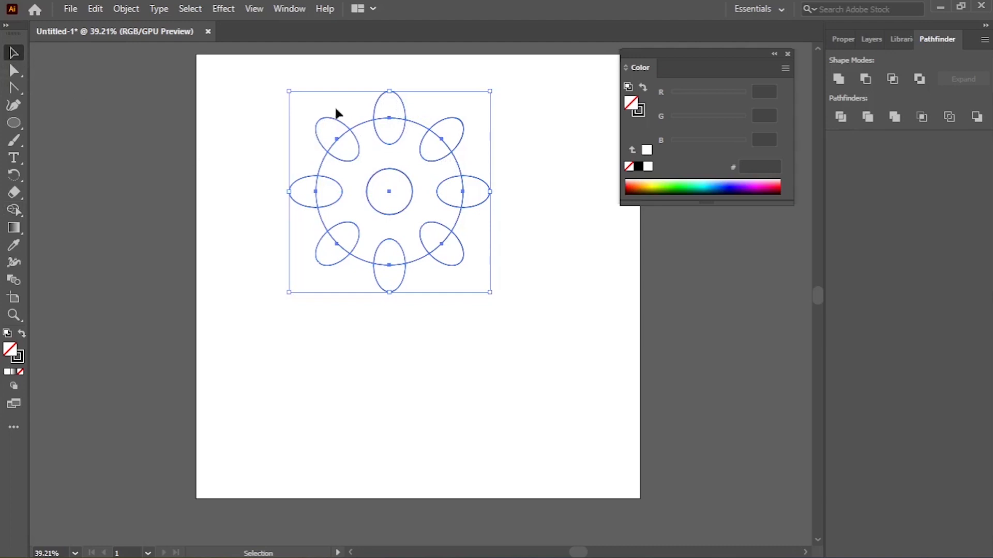
# Step: Try subtracting the ellipses and the center circle from the large circle with Minus Front, and undo the subtraction
pyautogui.click(864, 80)
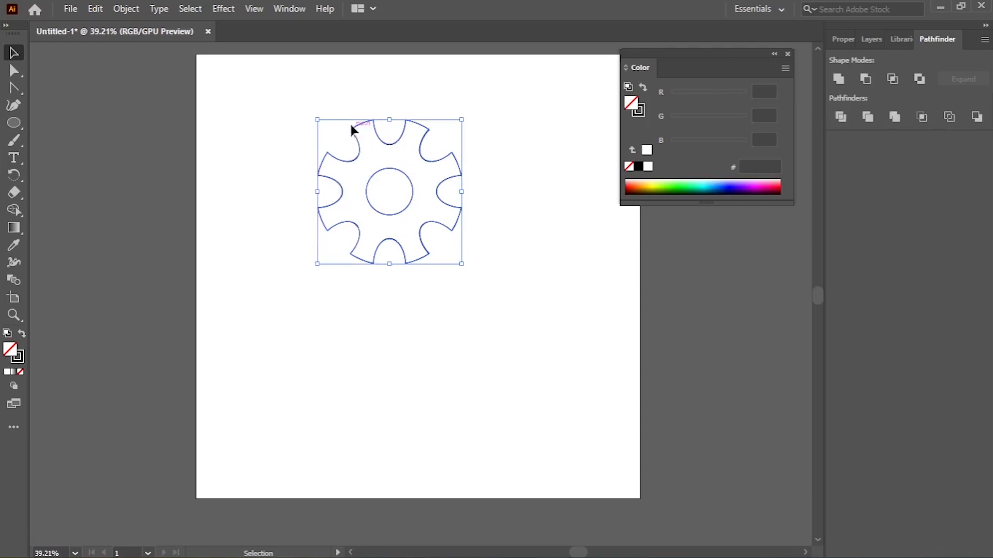
pyautogui.click(379, 296)
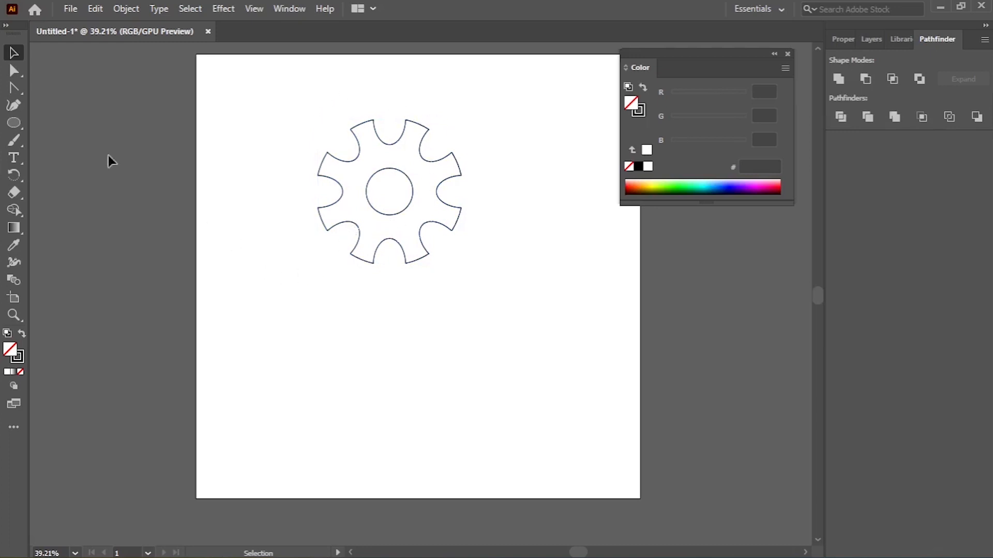
pyautogui.hotkey('ctrl', 'z')
pyautogui.hotkey('ctrl', 'z')
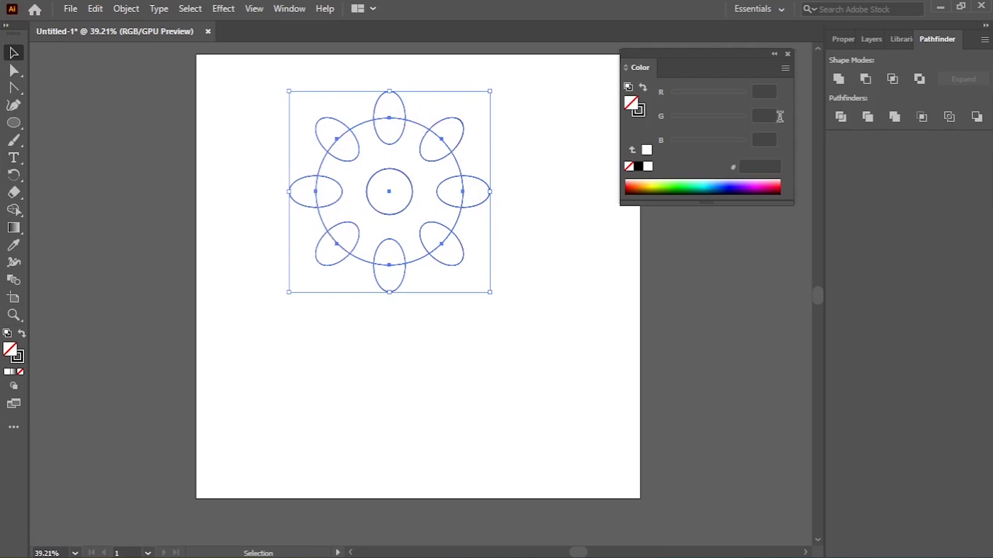
# Step: Cut the ellipses and center circle out of the large circle with Minus Front, and swap fill and stroke to make the gear solid black
pyautogui.click(866, 79)
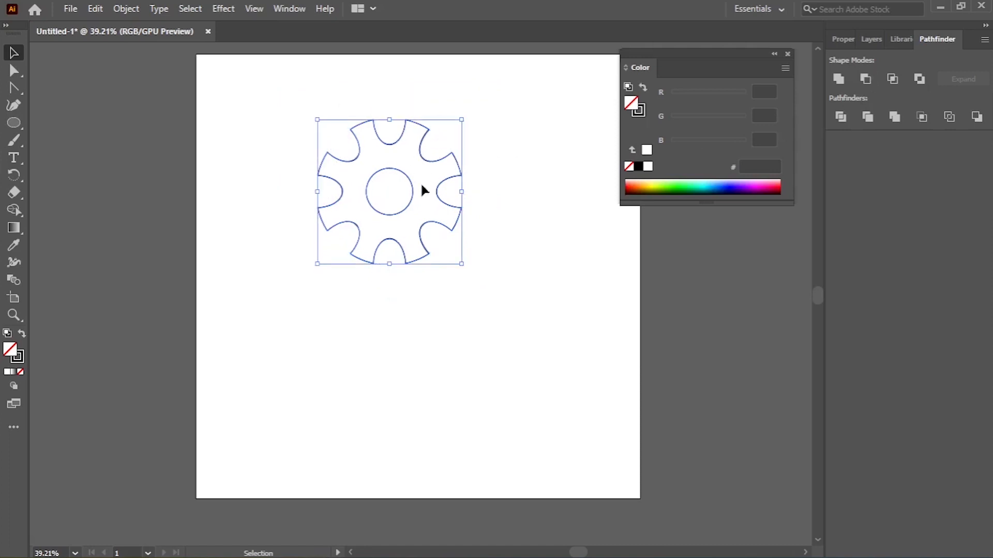
pyautogui.click(381, 304)
pyautogui.moveTo(310, 113); pyautogui.dragTo(499, 276)
pyautogui.click(23, 336)
pyautogui.click(396, 325)
pyautogui.click(428, 222)
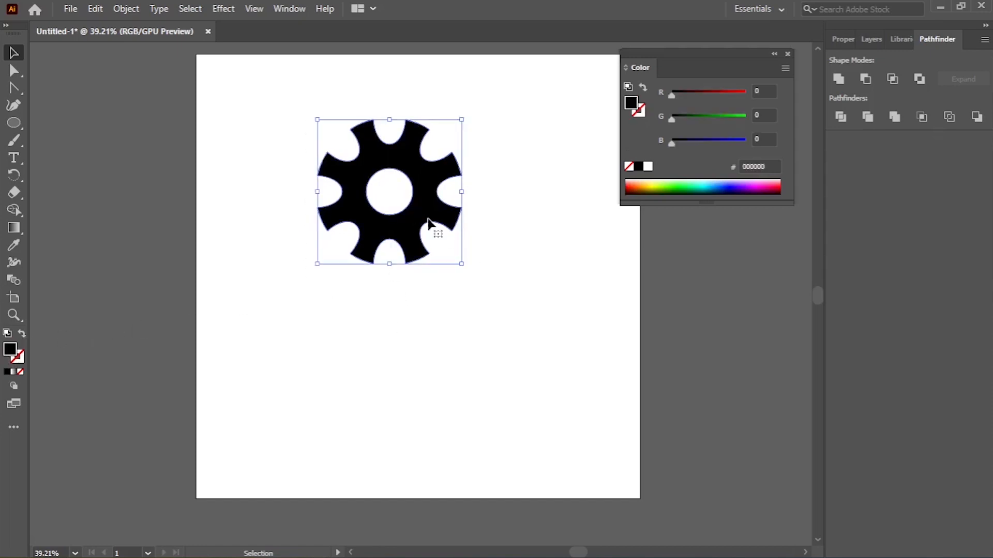
# Step: Change the gear's fill color to gray 6D6D6D and clear the selection
pyautogui.doubleClick(10, 349)
pyautogui.moveTo(330, 290); pyautogui.dragTo(306, 276)
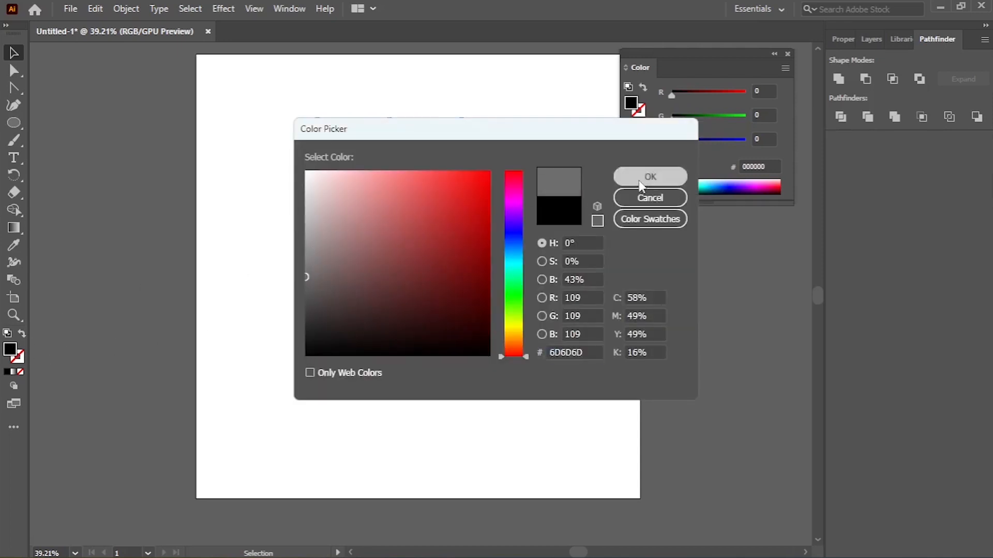
pyautogui.click(647, 177)
pyautogui.click(485, 222)
pyautogui.click(411, 236)
pyautogui.click(438, 315)
# Step: Step back through the gear's fill changes and redo them to restore the gray fill
pyautogui.hotkey('ctrl', 'z')
pyautogui.hotkey('ctrl', 'z')
pyautogui.hotkey('ctrl', 'z')
pyautogui.hotkey('ctrl', 'z')
pyautogui.hotkey('ctrl', 'shift', 'z')
pyautogui.hotkey('ctrl', 'shift', 'z')
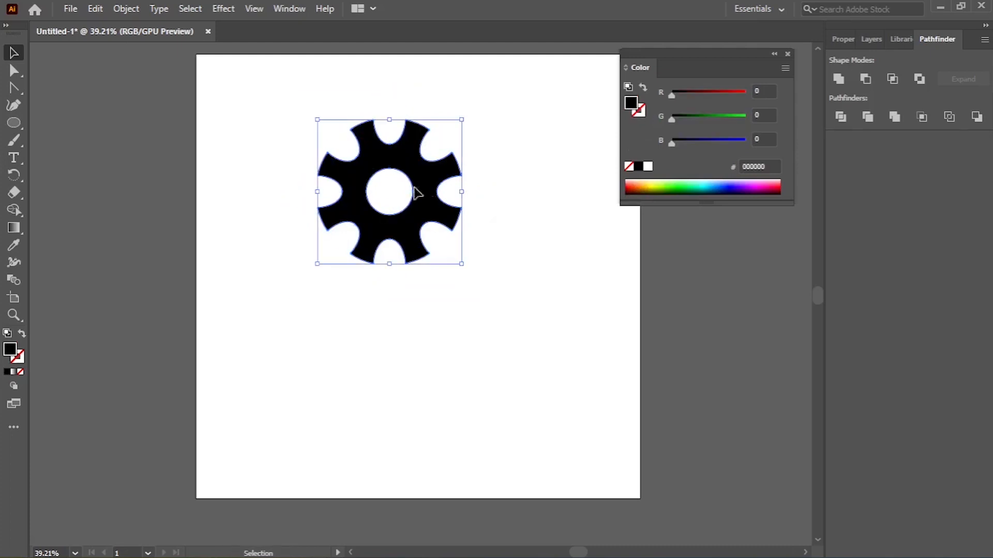
pyautogui.hotkey('ctrl', 'shift', 'z')
# Step: Move the gray gear off the artboard onto the empty canvas beside its left edge and deselect it
pyautogui.moveTo(412, 219); pyautogui.dragTo(142, 243)
pyautogui.click(224, 318)
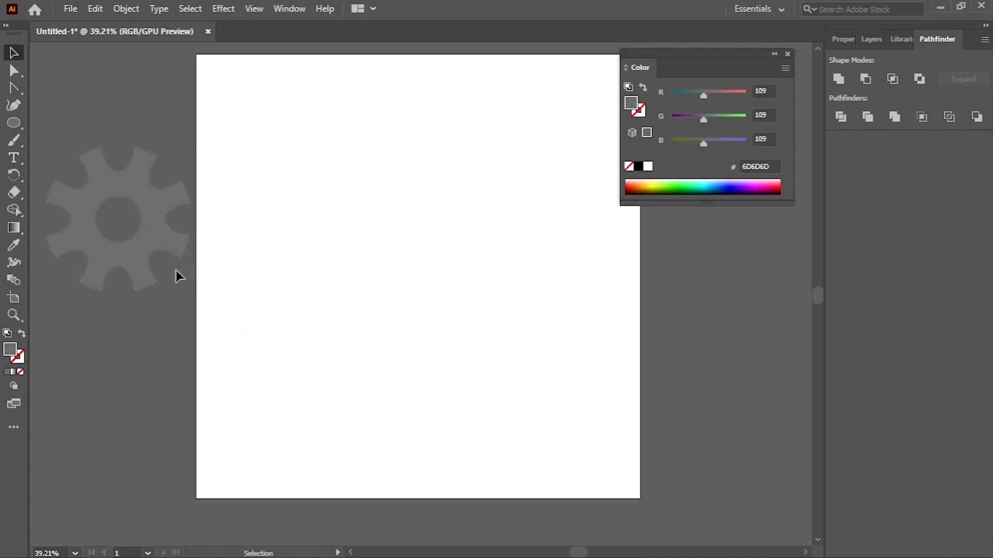
# Step: Draw a small horizontal ellipse in the upper middle of the artboard with the default white fill and black stroke
pyautogui.click(16, 122)
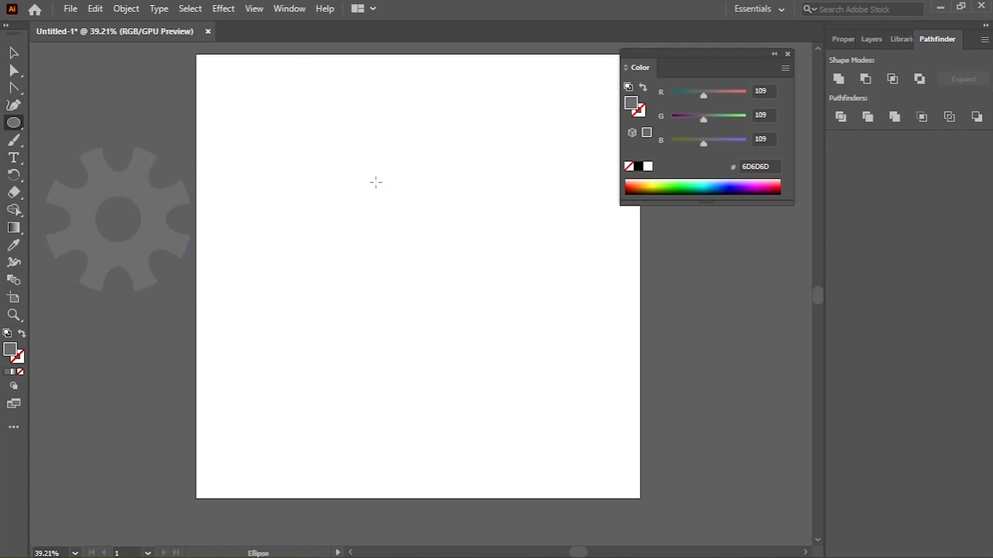
pyautogui.moveTo(376, 182); pyautogui.dragTo(444, 226)
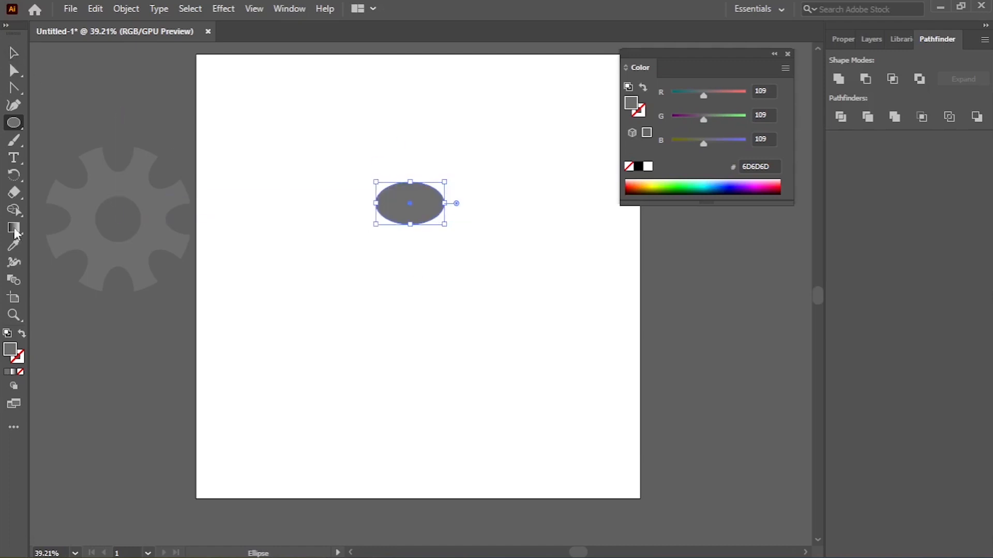
pyautogui.click(22, 336)
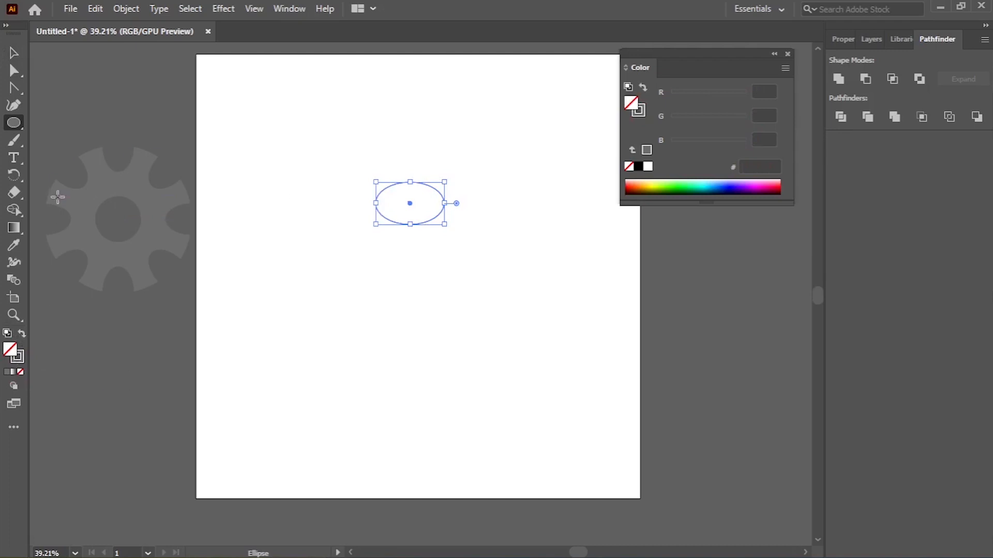
pyautogui.click(8, 333)
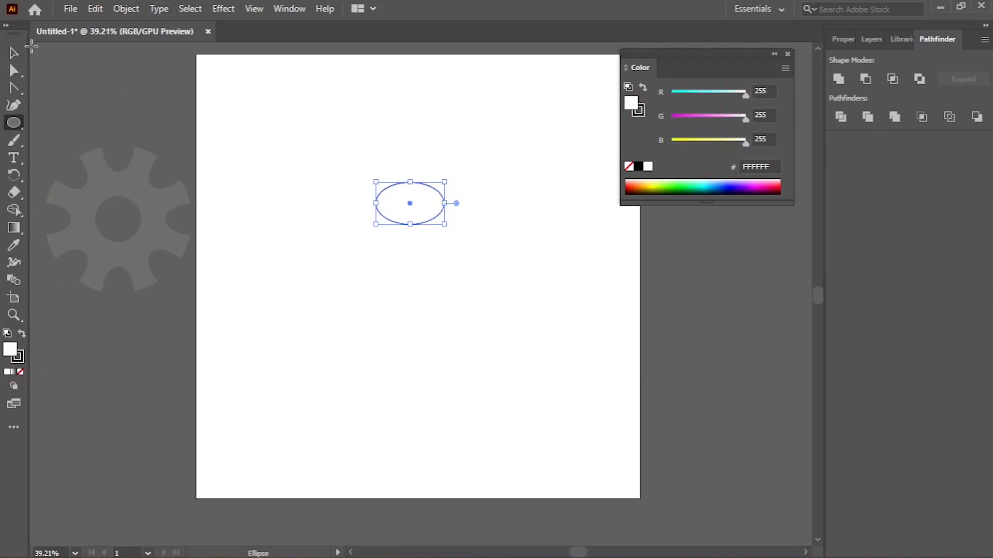
# Step: Stretch the ellipse slightly downward from its bottom edge and deselect it
pyautogui.click(13, 52)
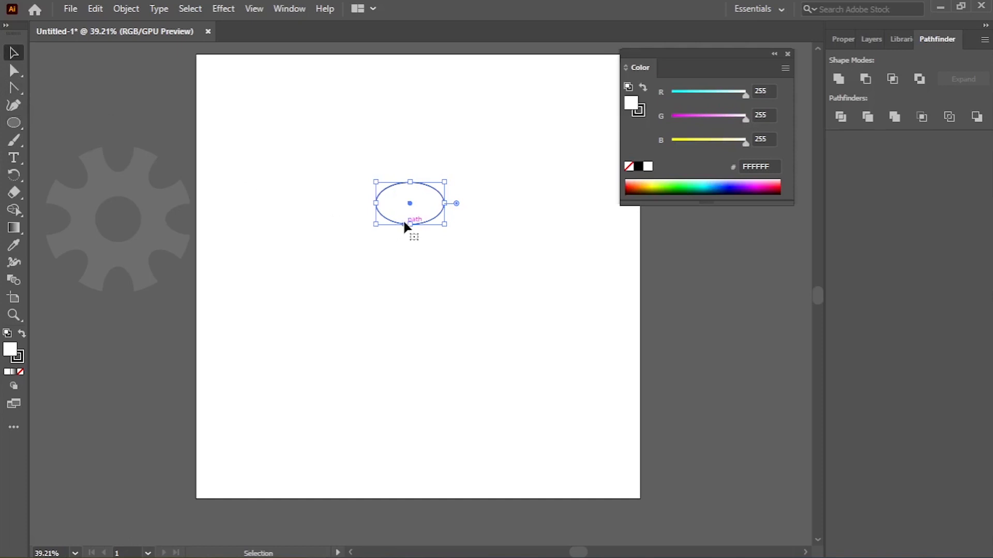
pyautogui.click(409, 224)
pyautogui.moveTo(409, 224); pyautogui.dragTo(411, 231)
pyautogui.click(378, 275)
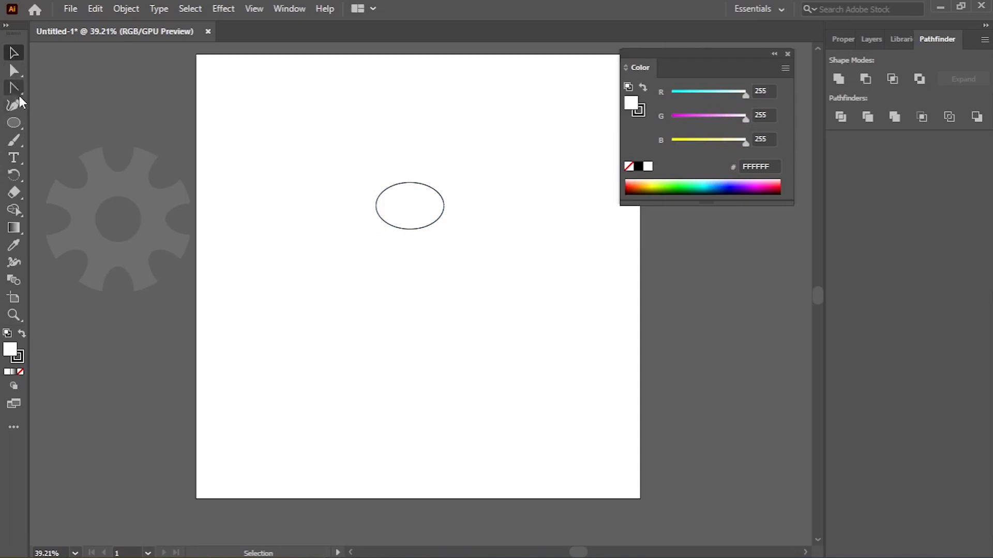
# Step: Draw a small closed, curved tail shape with a pointed lower end below the ellipse using the Pen tool
pyautogui.moveTo(16, 91); pyautogui.dragTo(70, 86)
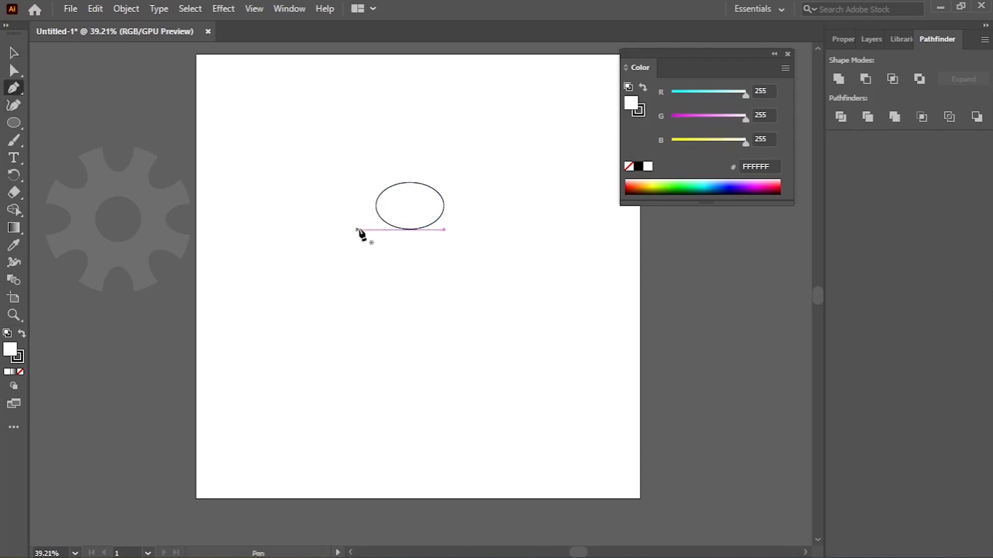
pyautogui.click(410, 261)
pyautogui.moveTo(404, 280); pyautogui.dragTo(424, 247)
pyautogui.click(404, 281)
pyautogui.click(423, 262)
pyautogui.click(410, 261)
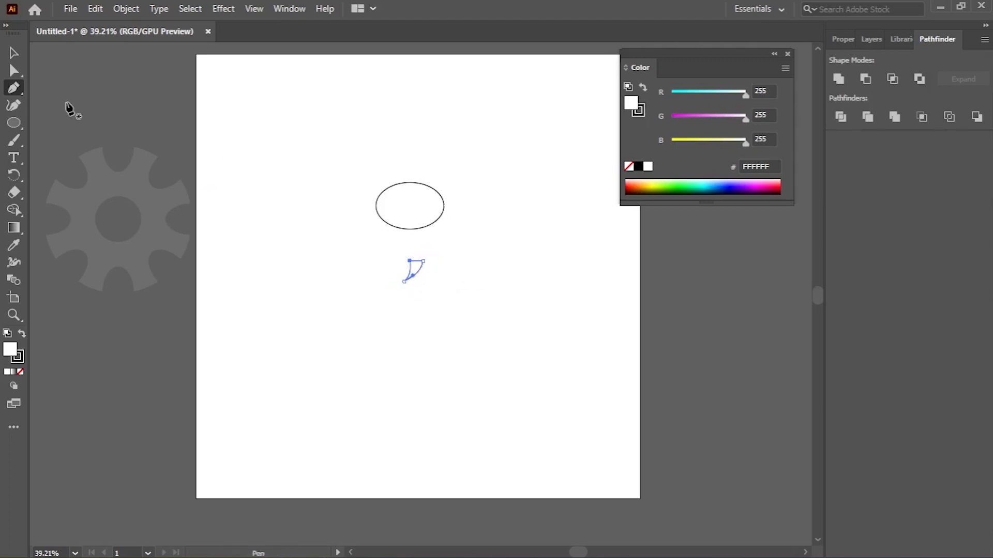
# Step: Move the tail up so it overlaps the lower right part of the ellipse
pyautogui.press('v')
pyautogui.scroll(2, 406, 275)
pyautogui.moveTo(428, 270); pyautogui.dragTo(443, 200)
pyautogui.click(327, 103)
# Step: Try merging the ellipse and the tail with Unite, and undo the merge
pyautogui.moveTo(327, 107); pyautogui.dragTo(562, 274)
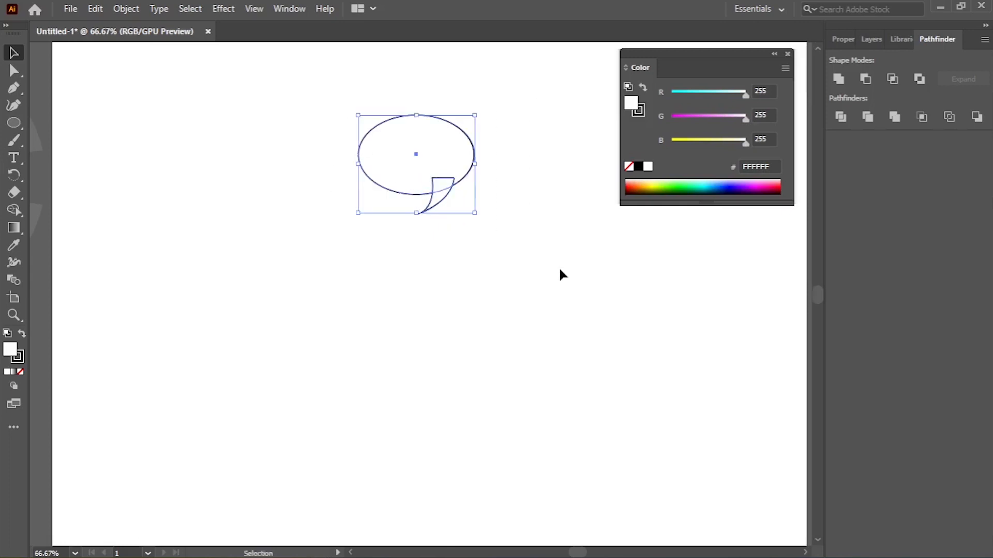
pyautogui.click(839, 79)
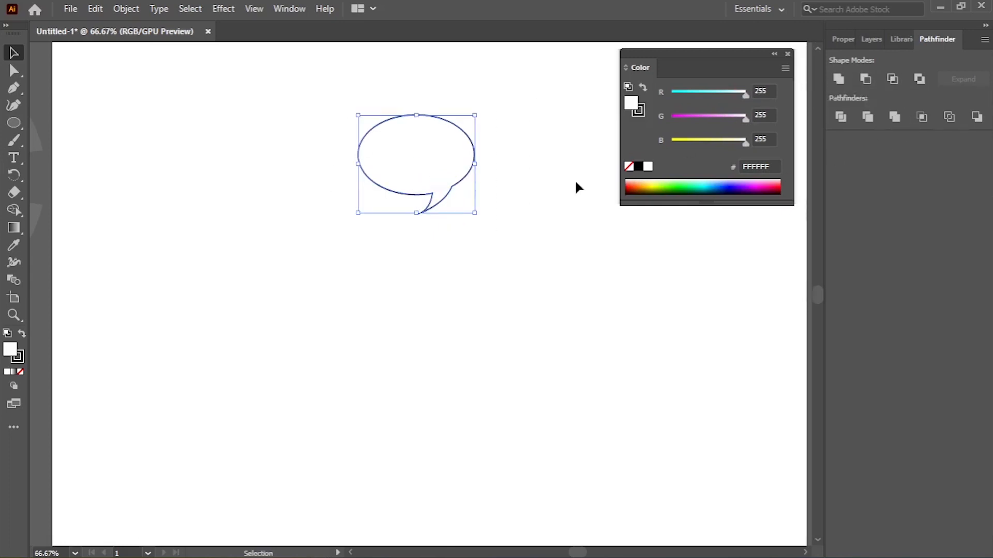
pyautogui.click(544, 210)
pyautogui.press('a')
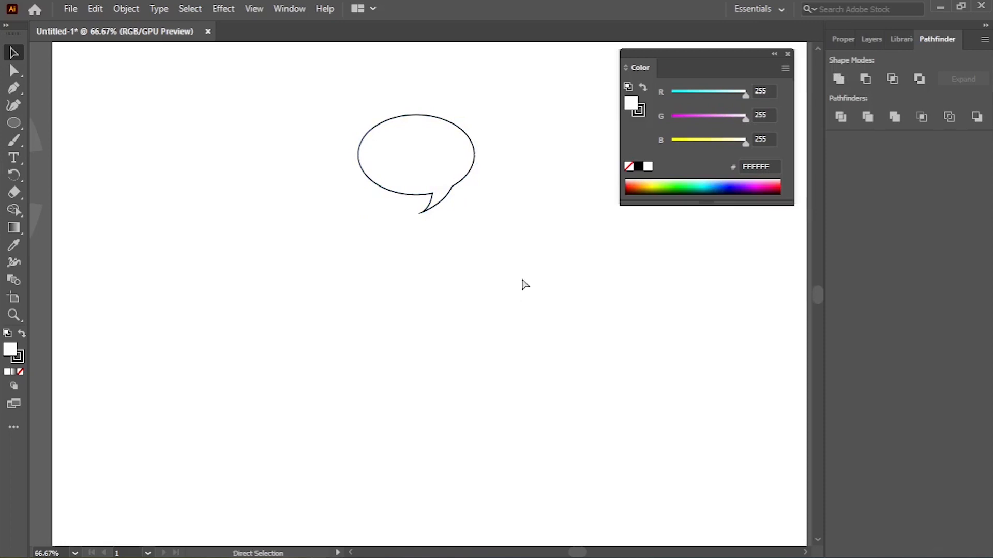
pyautogui.hotkey('ctrl', 'z')
pyautogui.hotkey('ctrl', 'z')
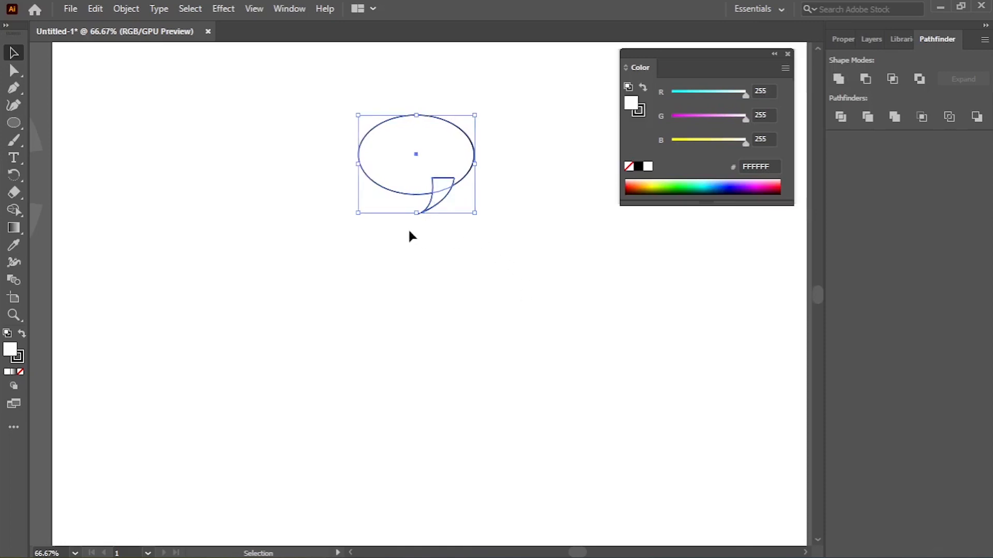
# Step: Shift the tail slightly left along the ellipse's lower edge and deselect it
pyautogui.scroll(5, 438, 202)
pyautogui.moveTo(479, 184); pyautogui.dragTo(409, 203)
pyautogui.click(499, 241)
# Step: Merge the ellipse and the tail into one speech bubble with Unite and clear the selection
pyautogui.scroll(-2, 501, 240)
pyautogui.scroll(-2, 502, 244)
pyautogui.moveTo(343, 104); pyautogui.dragTo(532, 252)
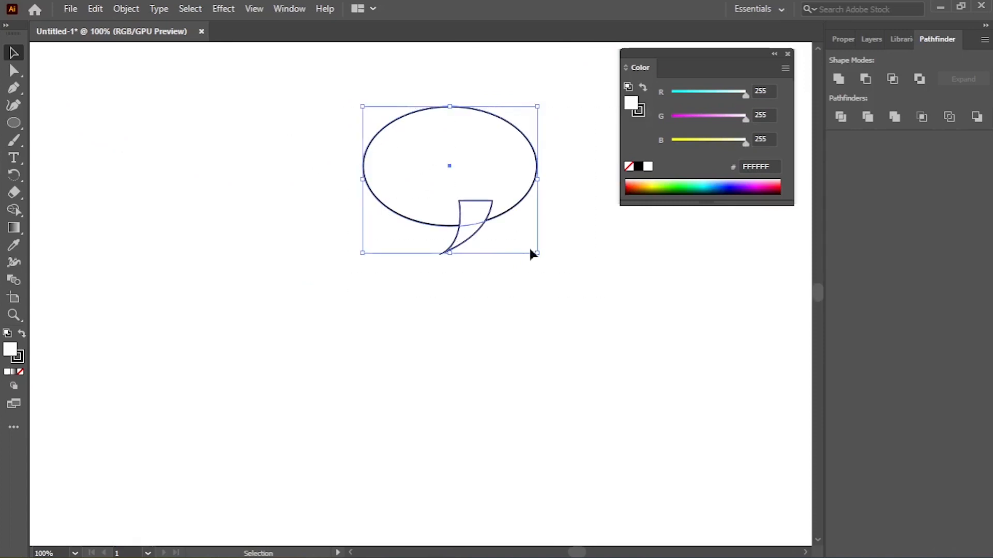
pyautogui.click(838, 79)
pyautogui.click(555, 333)
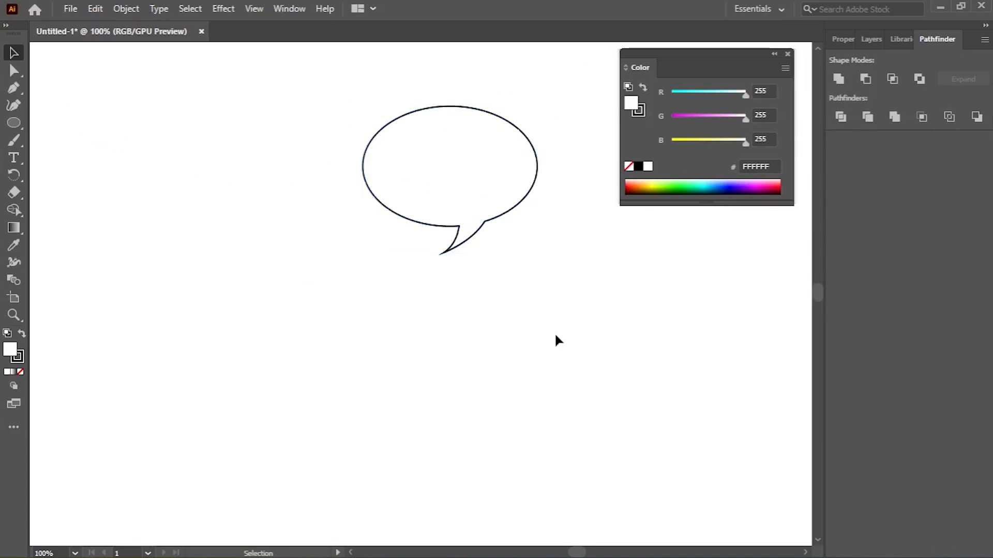
# Step: Flatten the speech bubble slightly by lowering its top edge, and deselect it
pyautogui.click(446, 107)
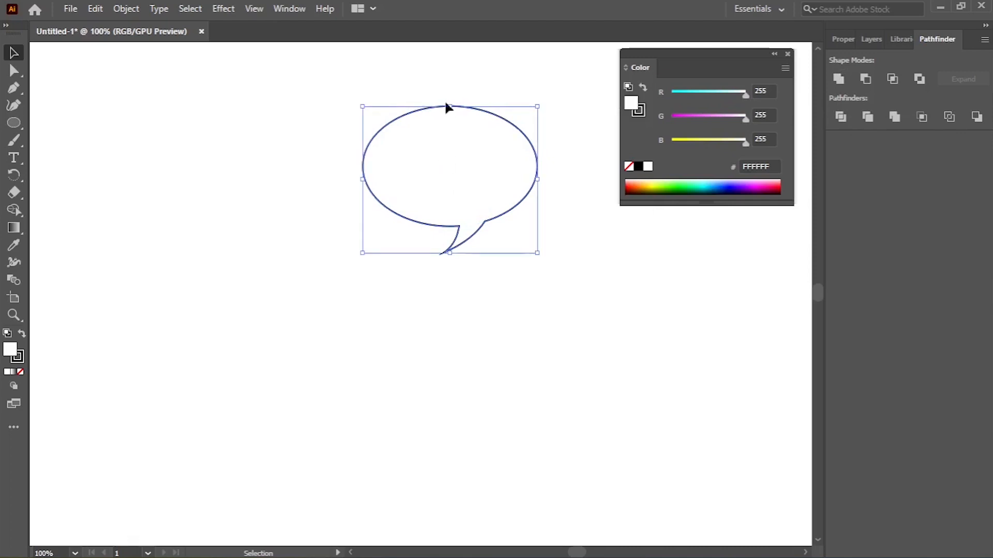
pyautogui.moveTo(447, 106); pyautogui.dragTo(449, 121)
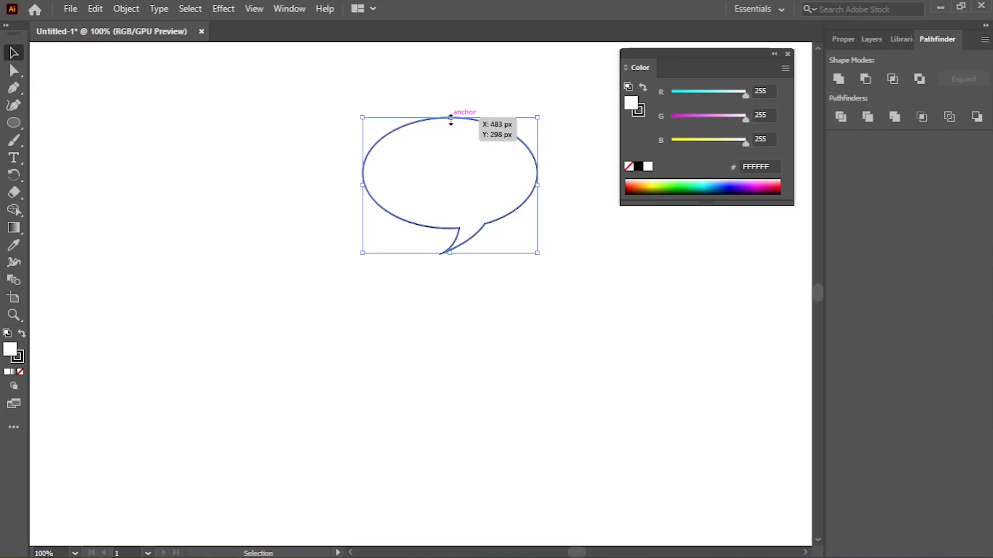
pyautogui.moveTo(454, 118); pyautogui.dragTo(454, 121)
pyautogui.click(578, 249)
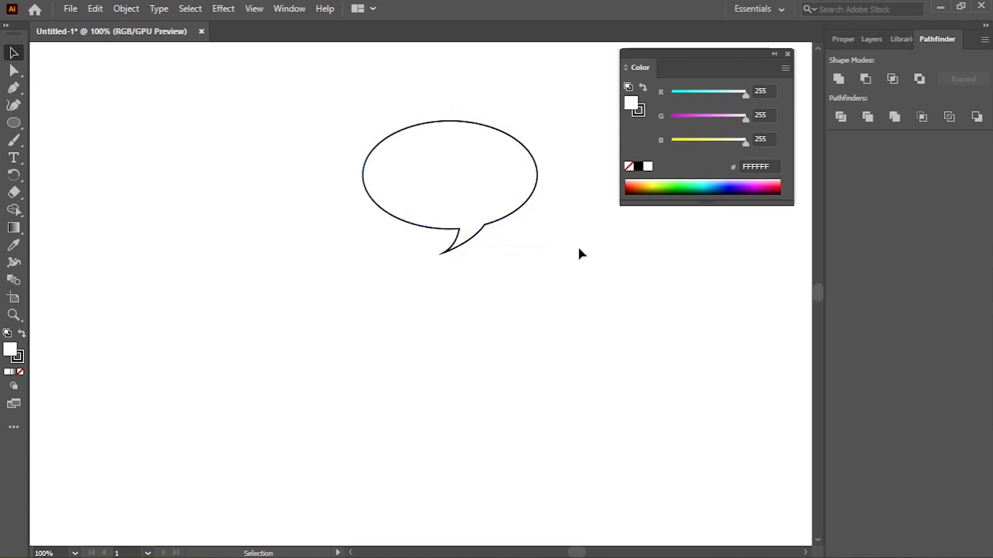